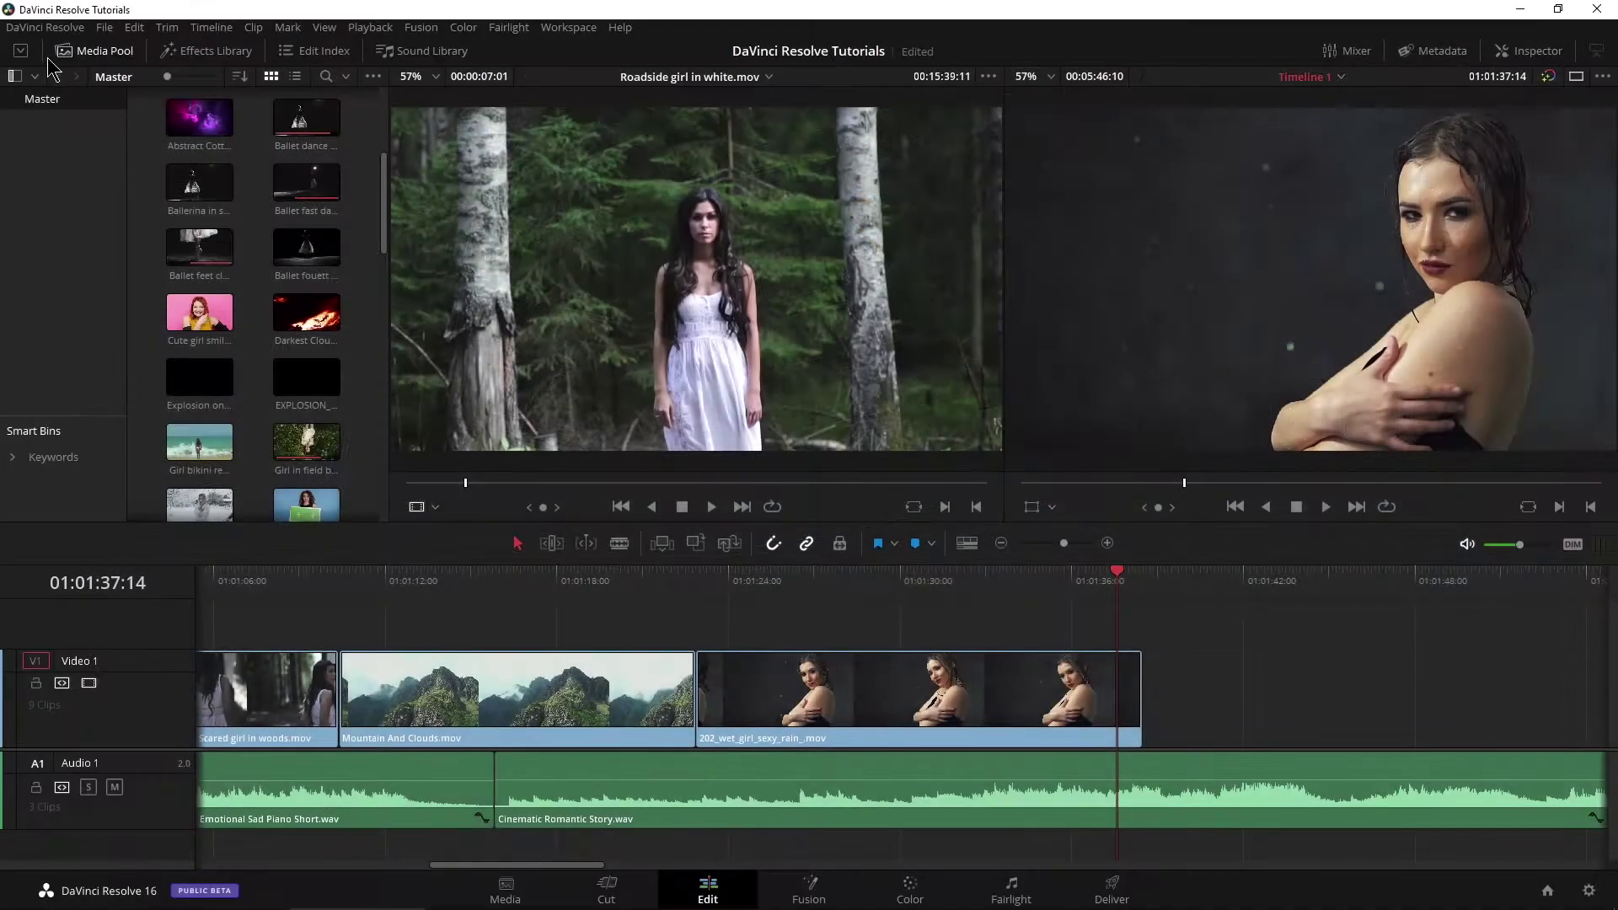
Check in Keyboard Customization which commands are assigned to the comma and period keys, and close it
click(45, 27)
click(51, 73)
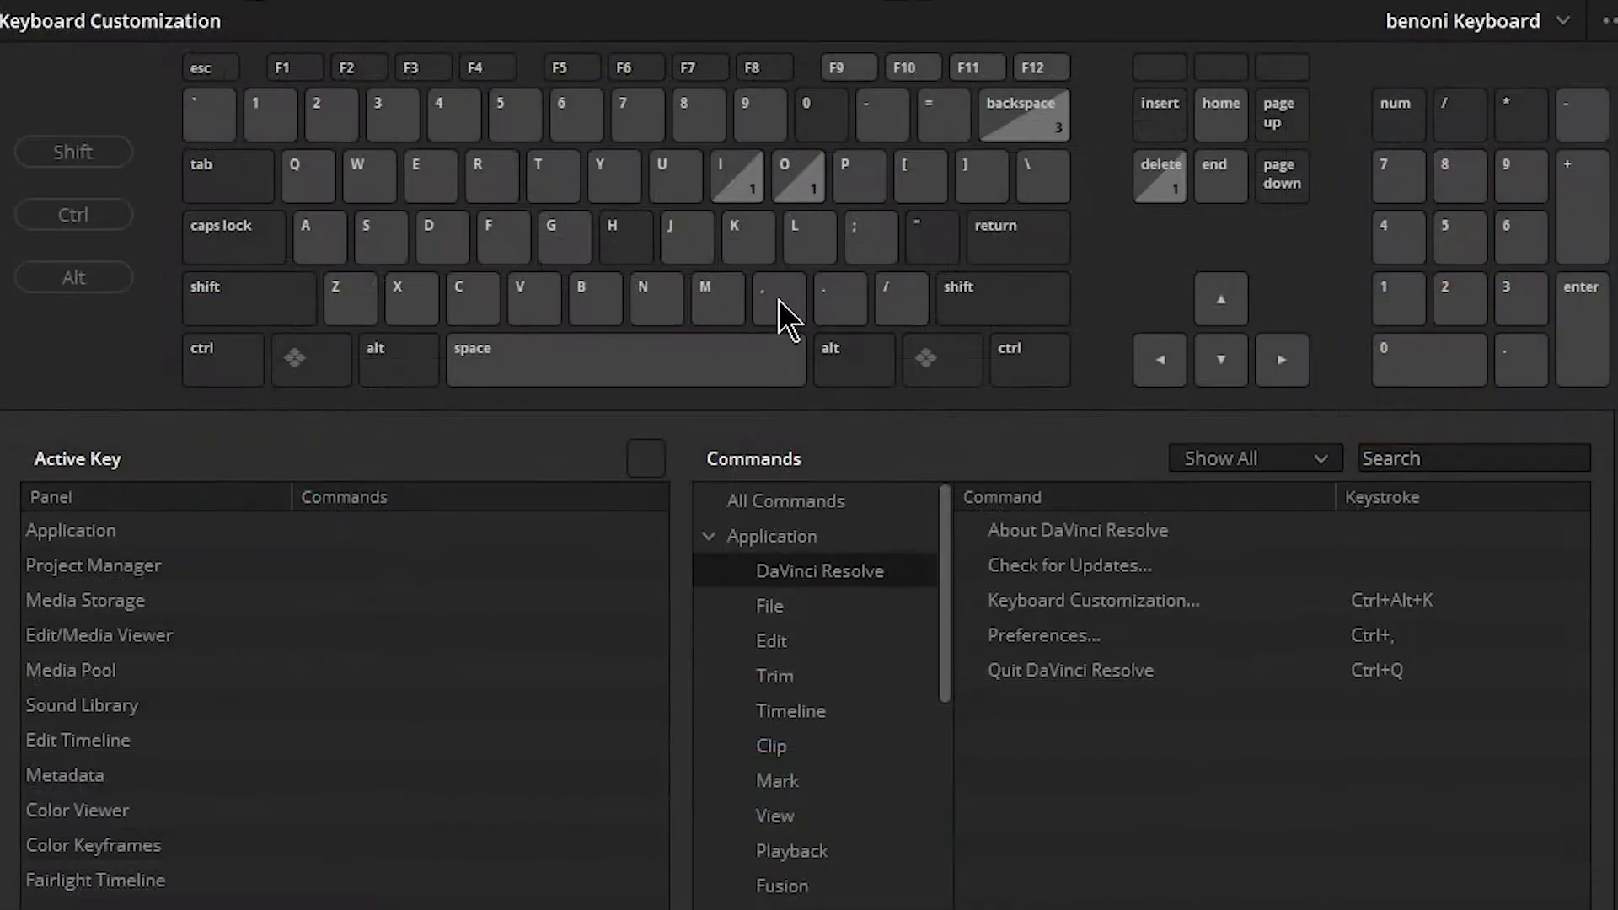
click(778, 300)
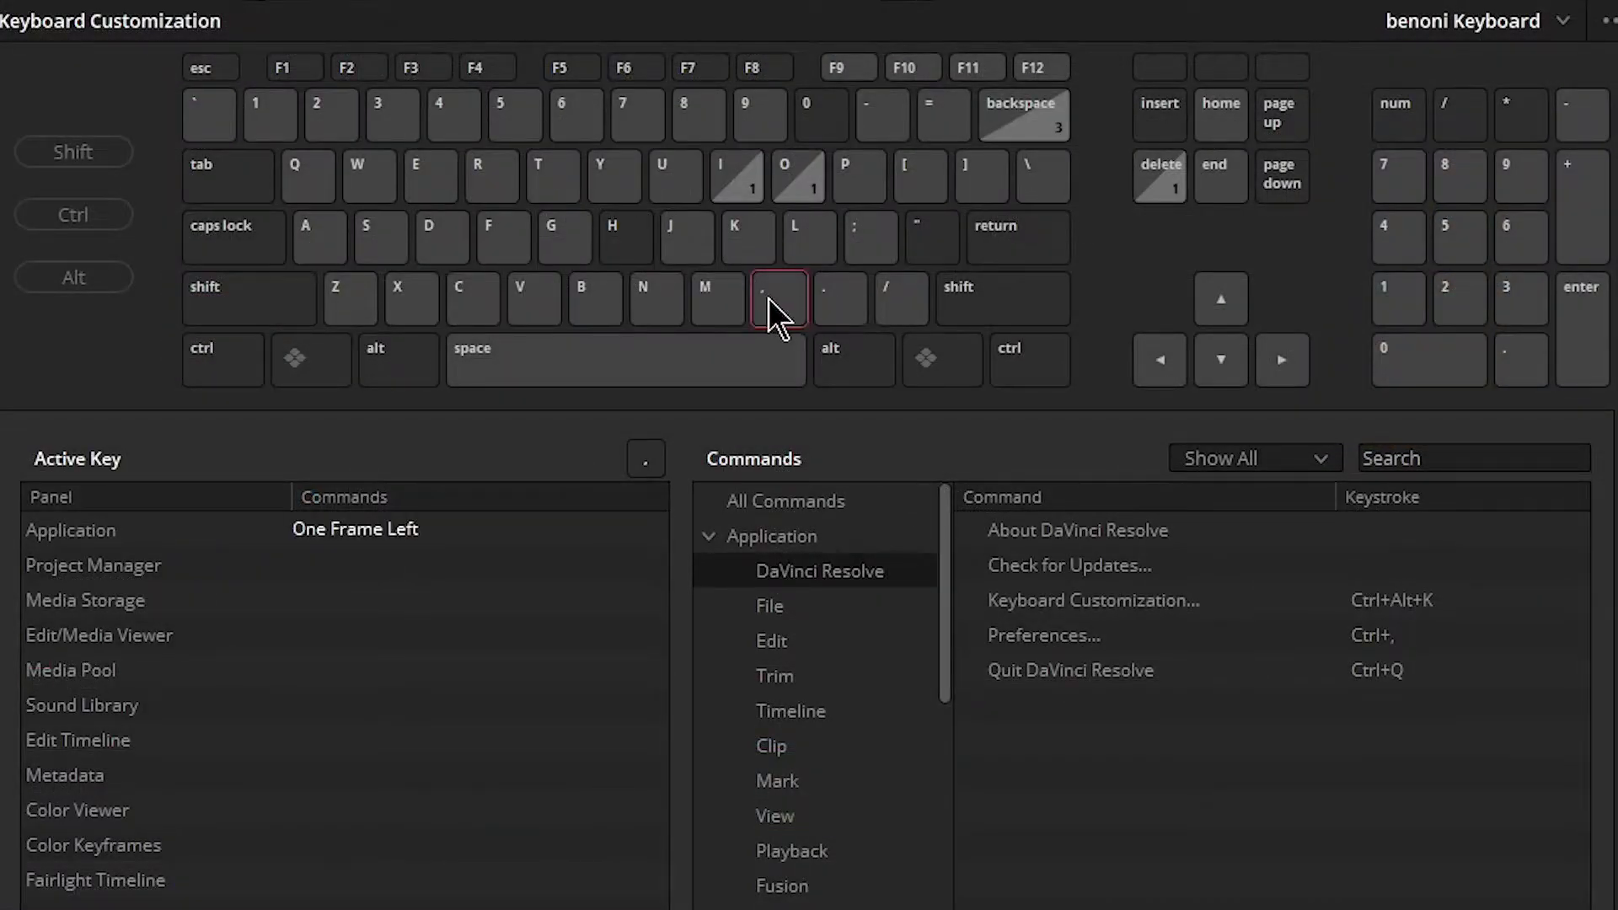
click(851, 307)
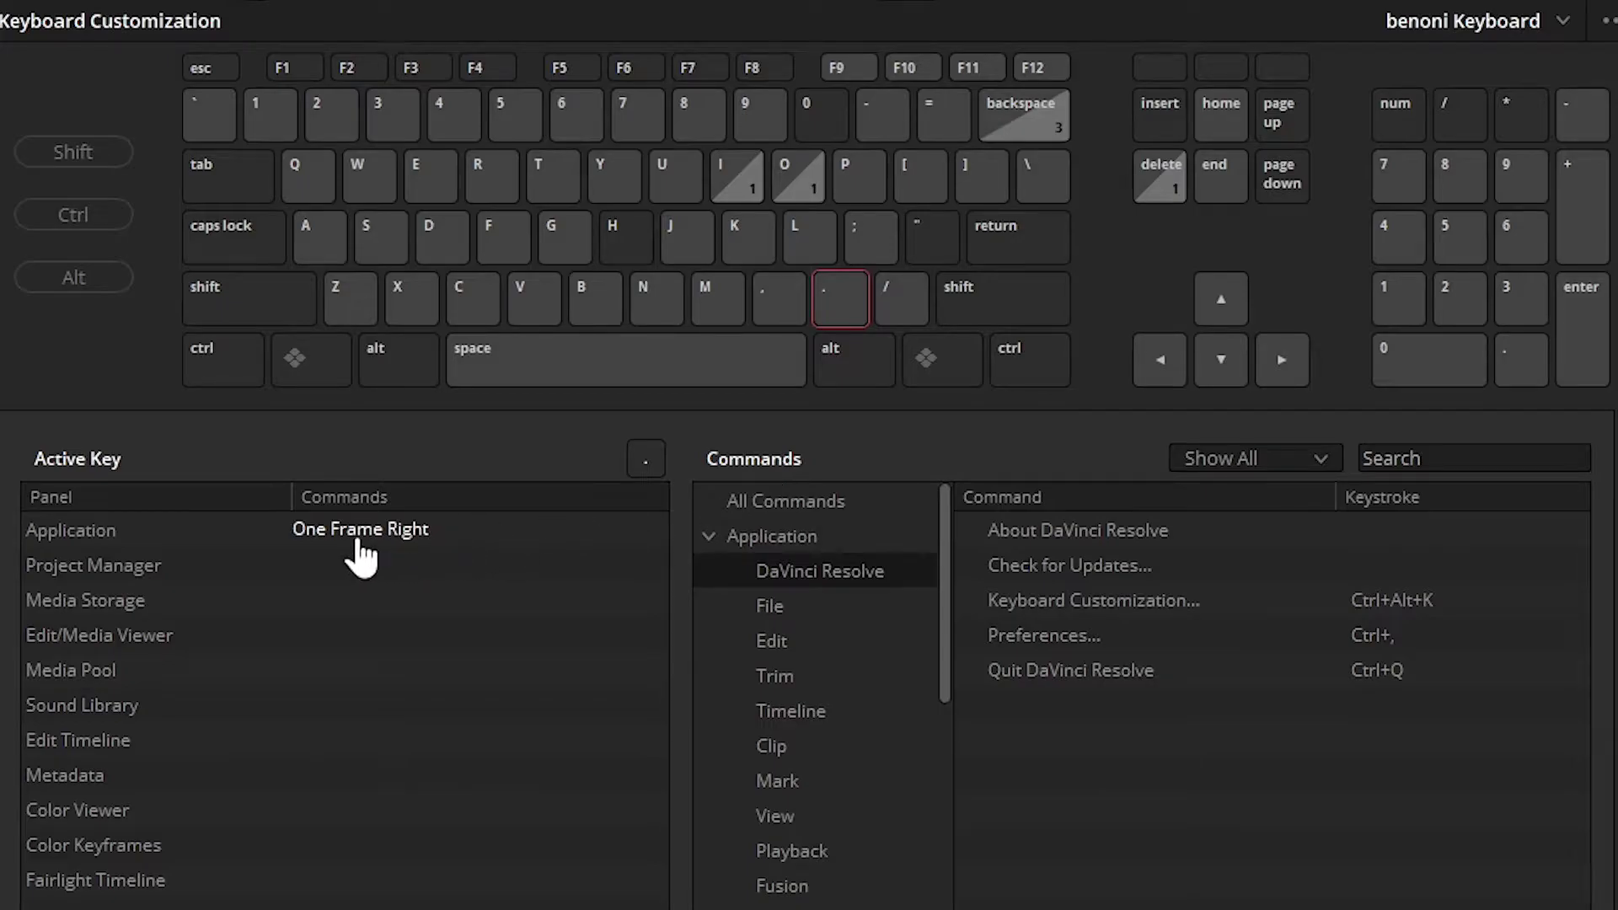
click(772, 316)
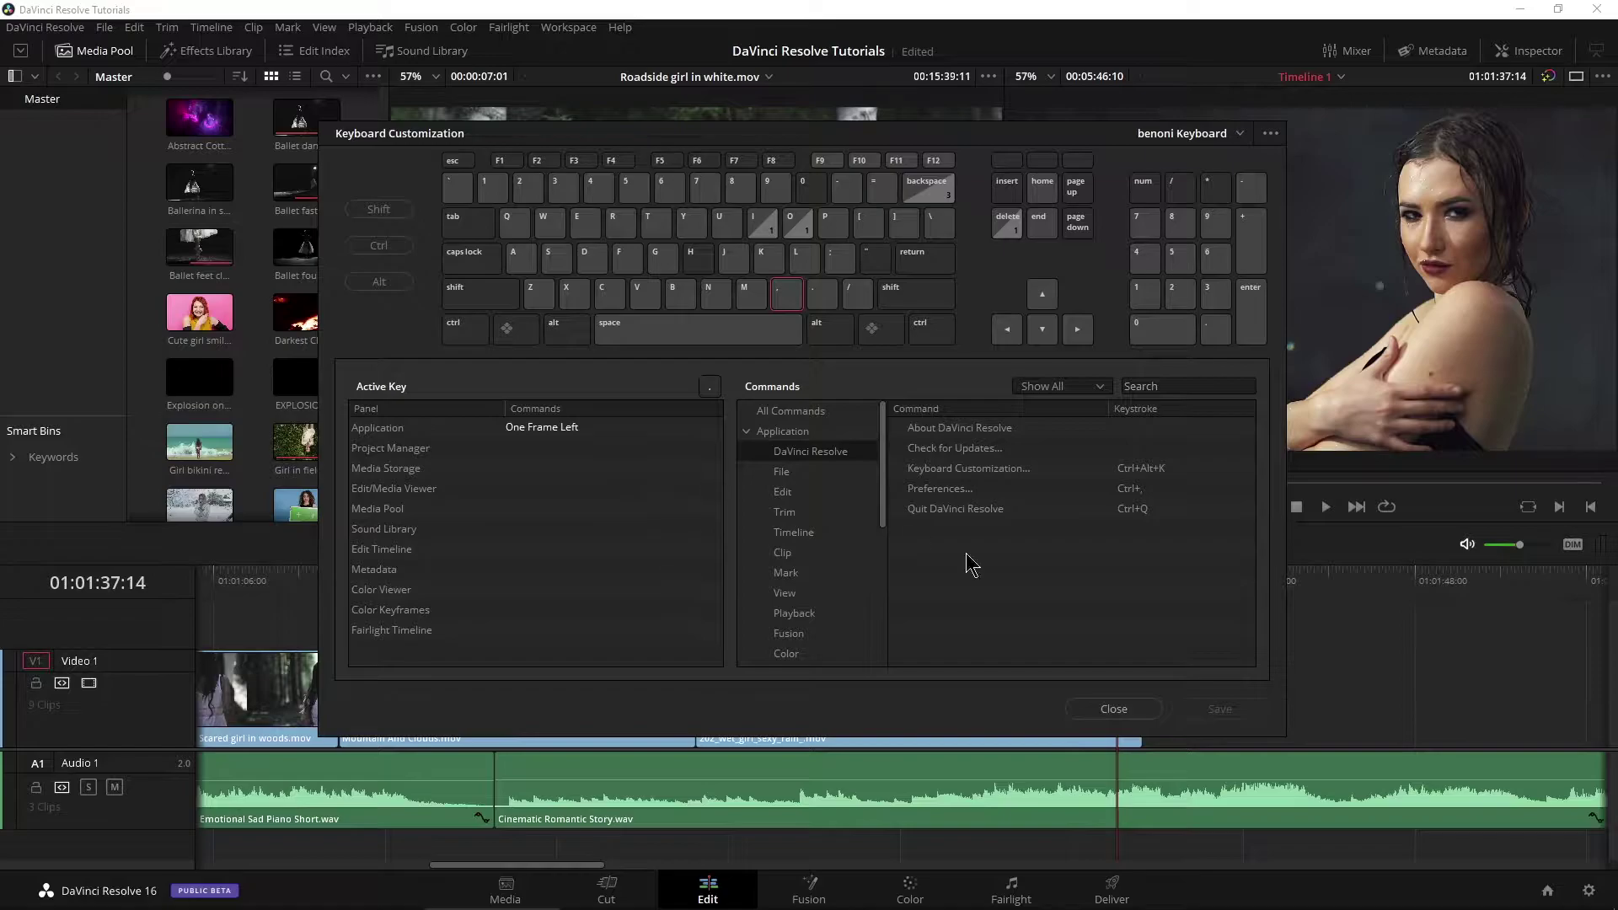
click(1117, 712)
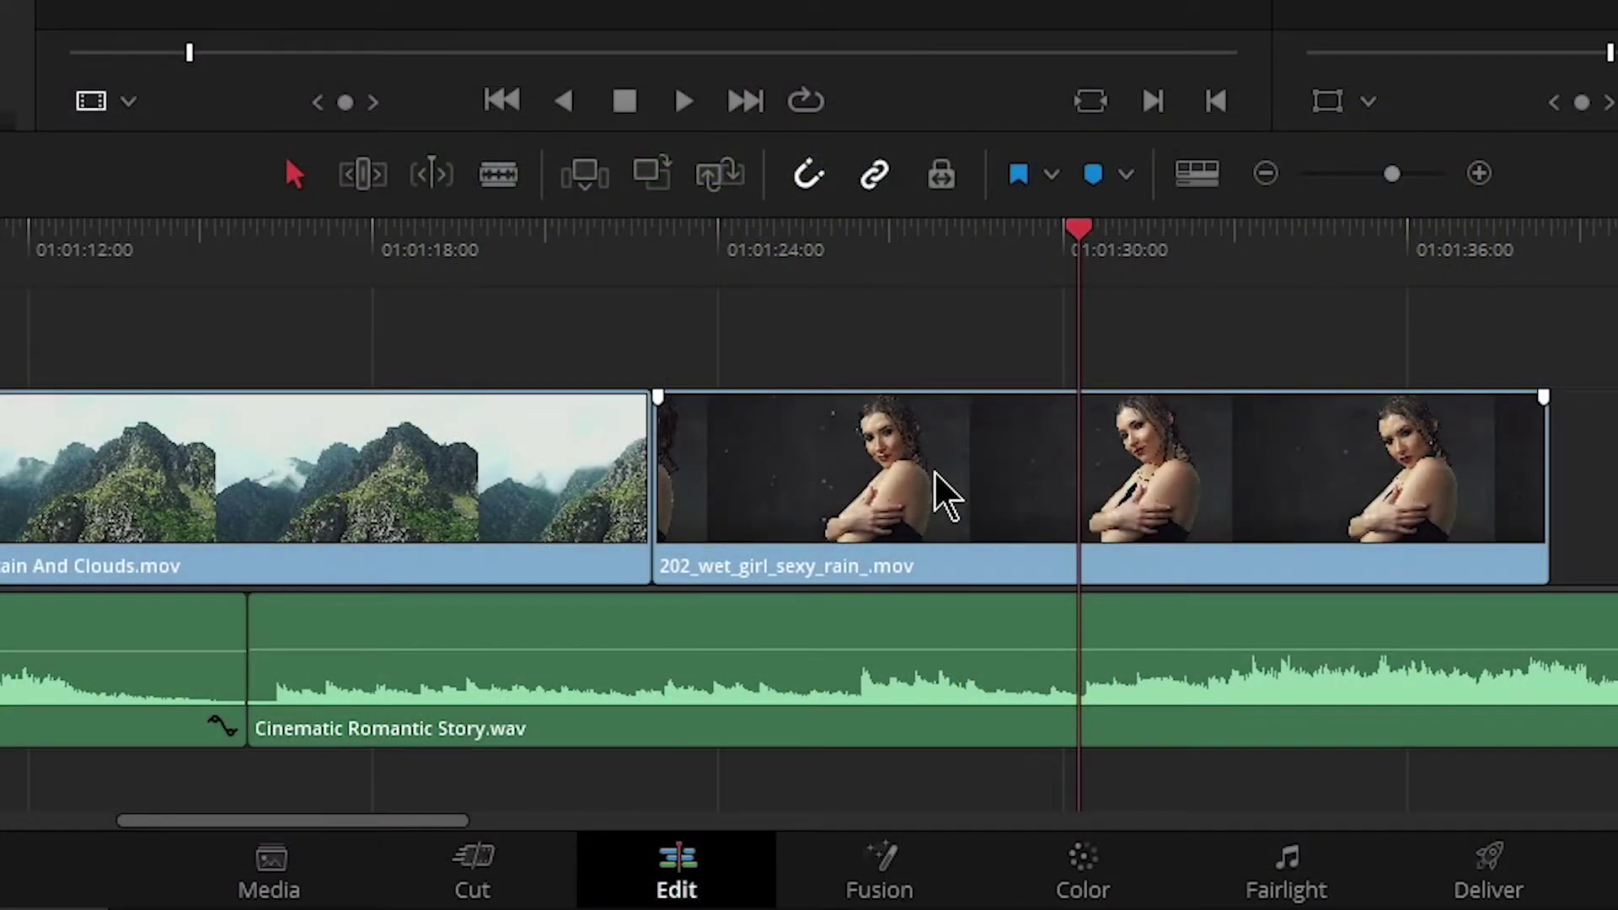
Select the 202_wet_girl_sexy_rain_.mov clip, try shifting it slightly earlier by hand, and set the playhead at 01:01:23:09
click(935, 474)
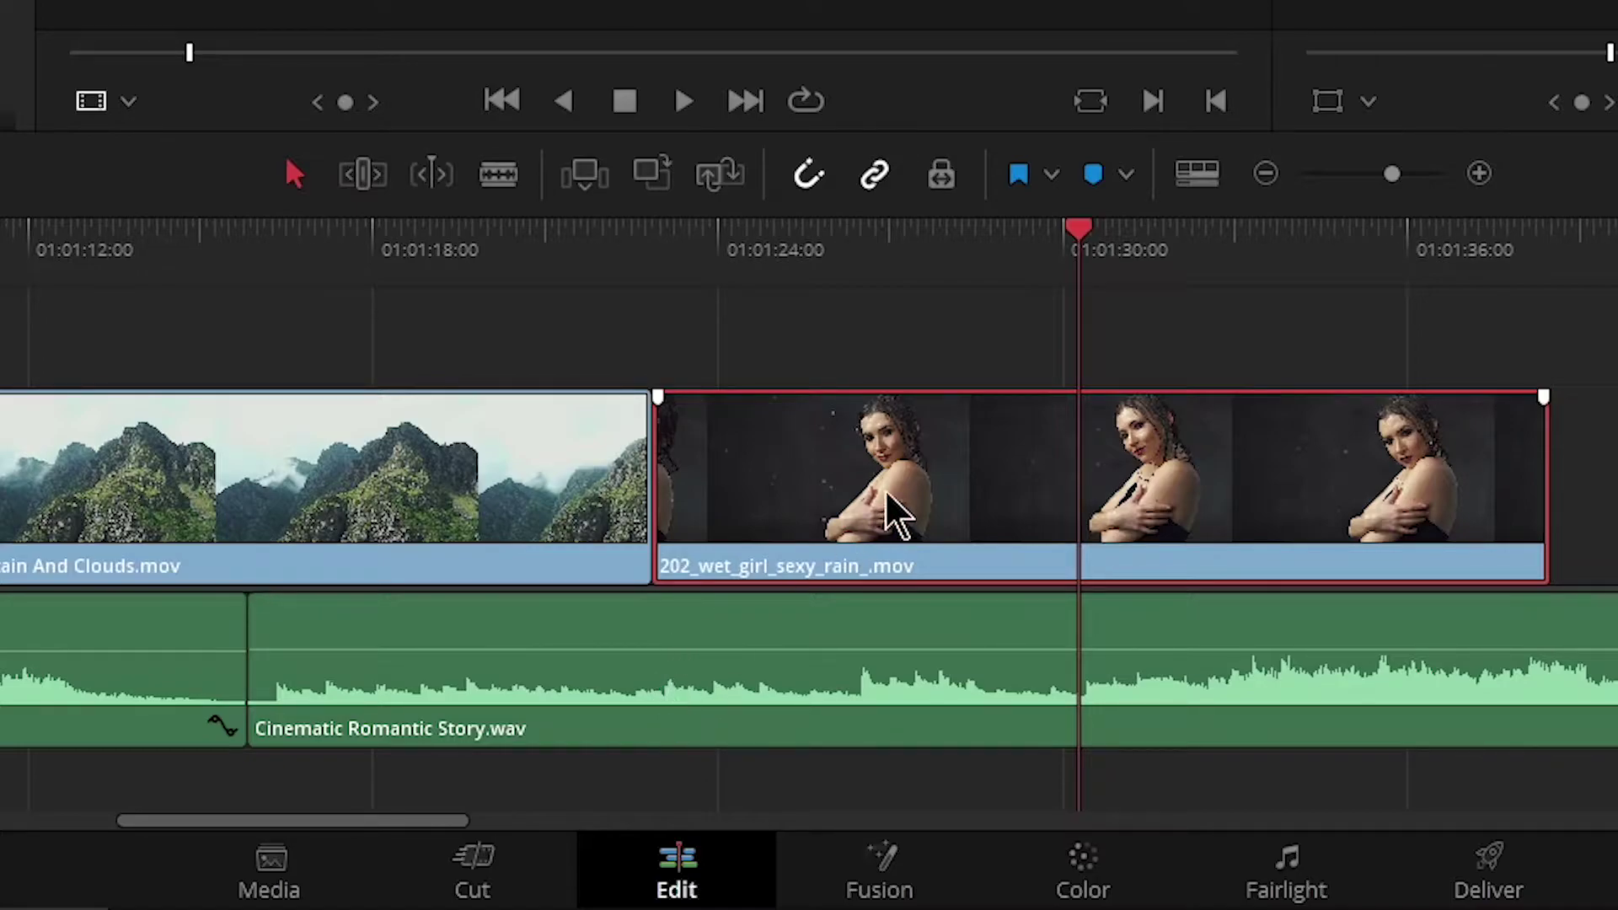
drag(866, 453, 846, 454)
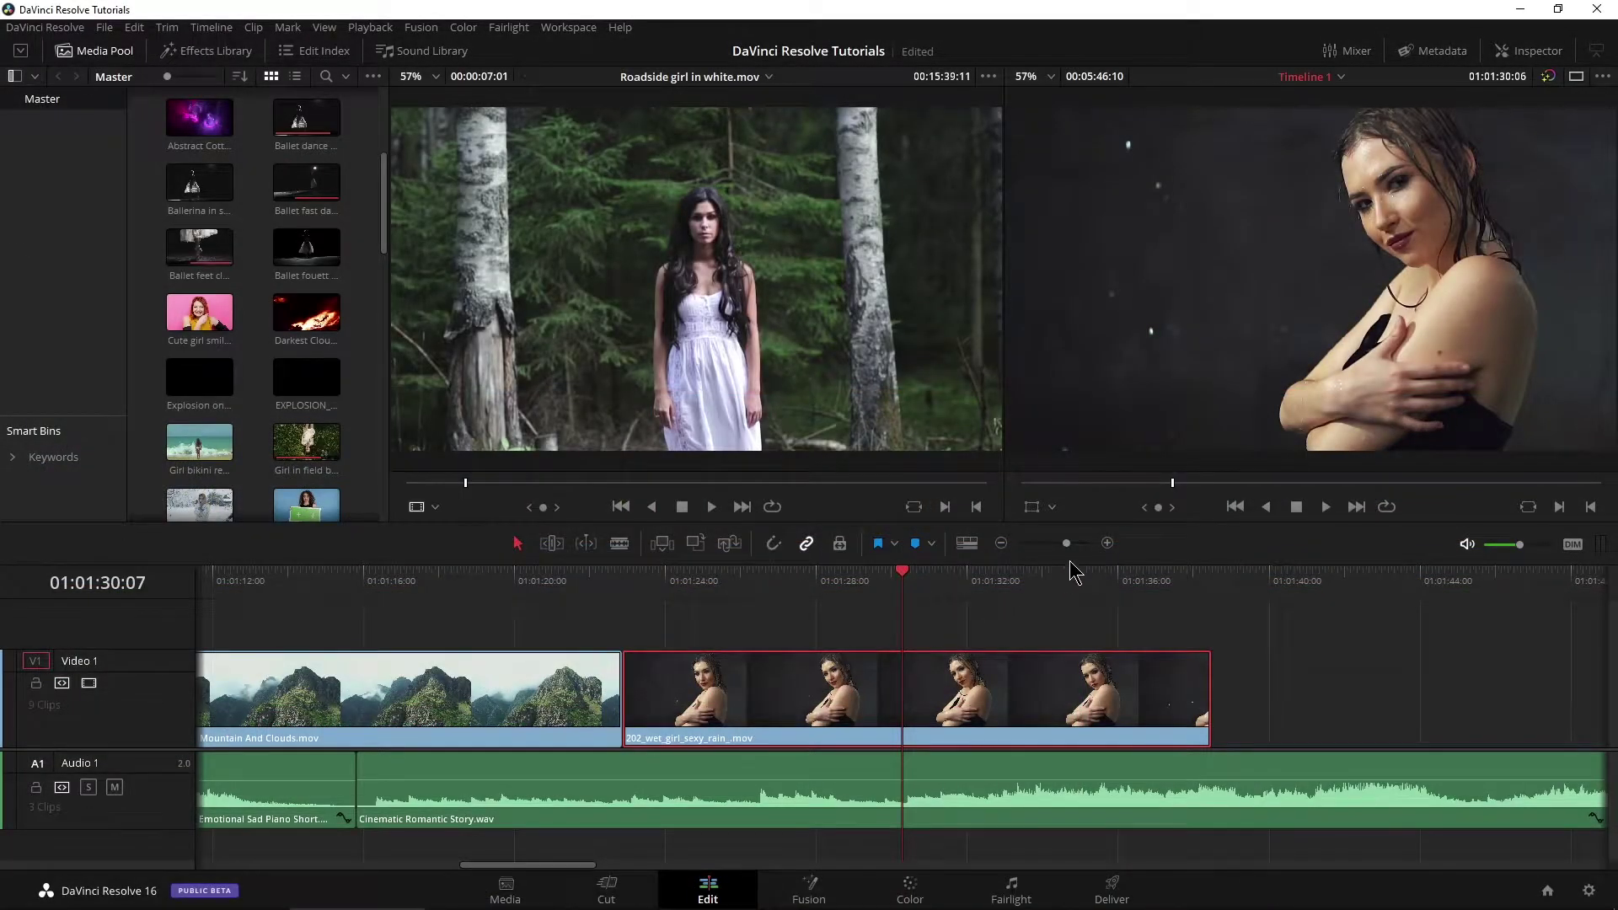
drag(1066, 543, 1075, 545)
scroll(811, 647, left, 5)
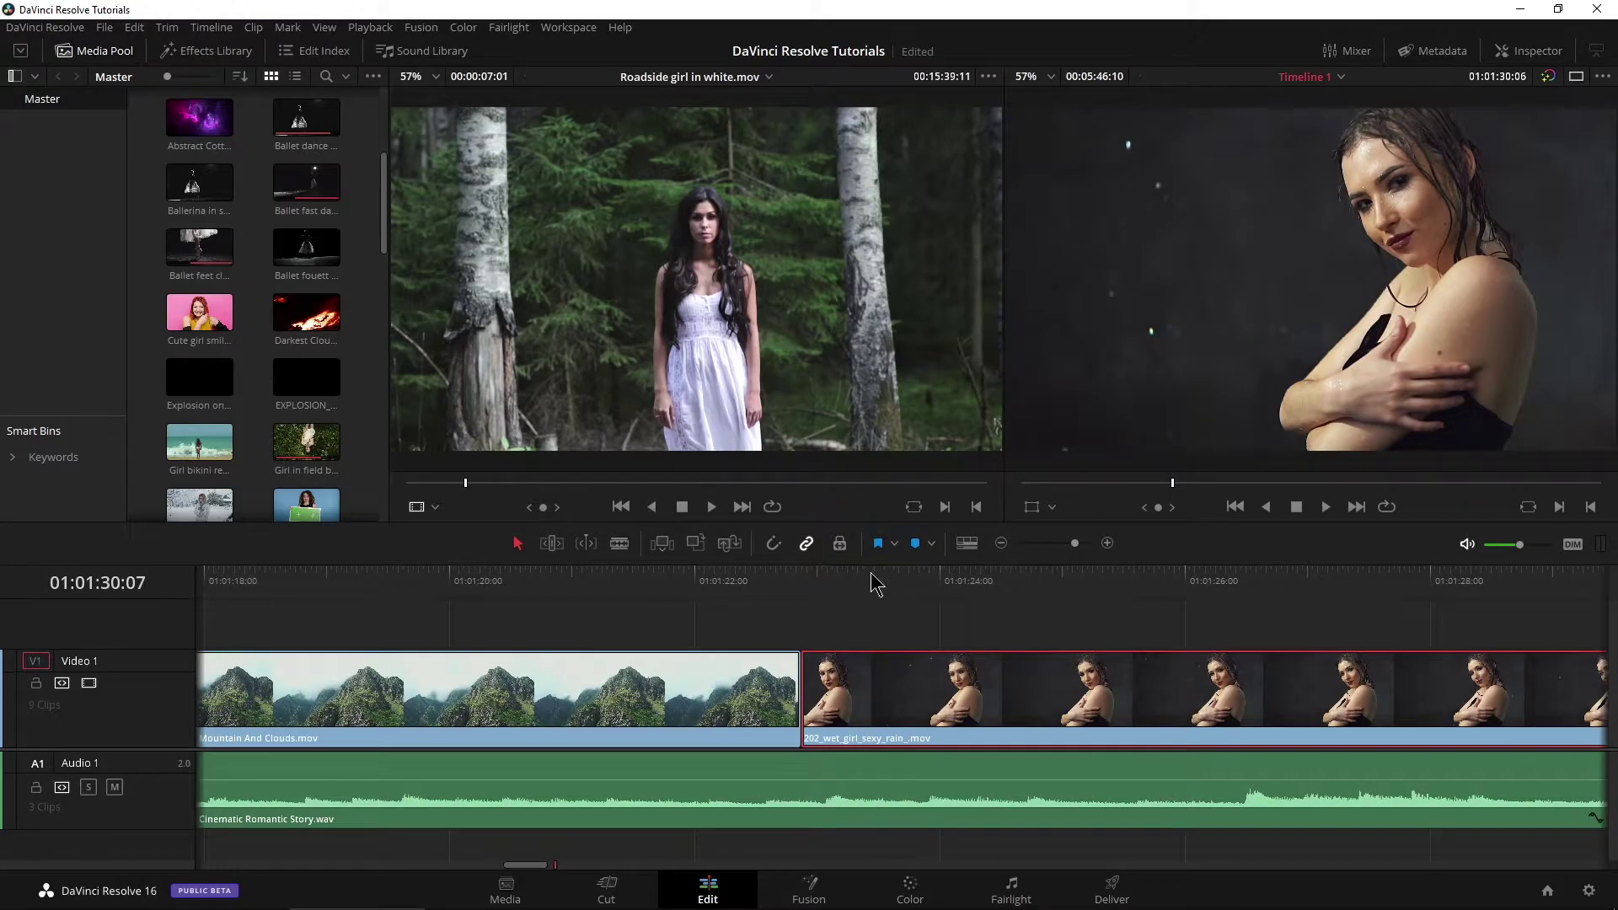
click(867, 580)
click(1091, 544)
scroll(699, 682, left, 5)
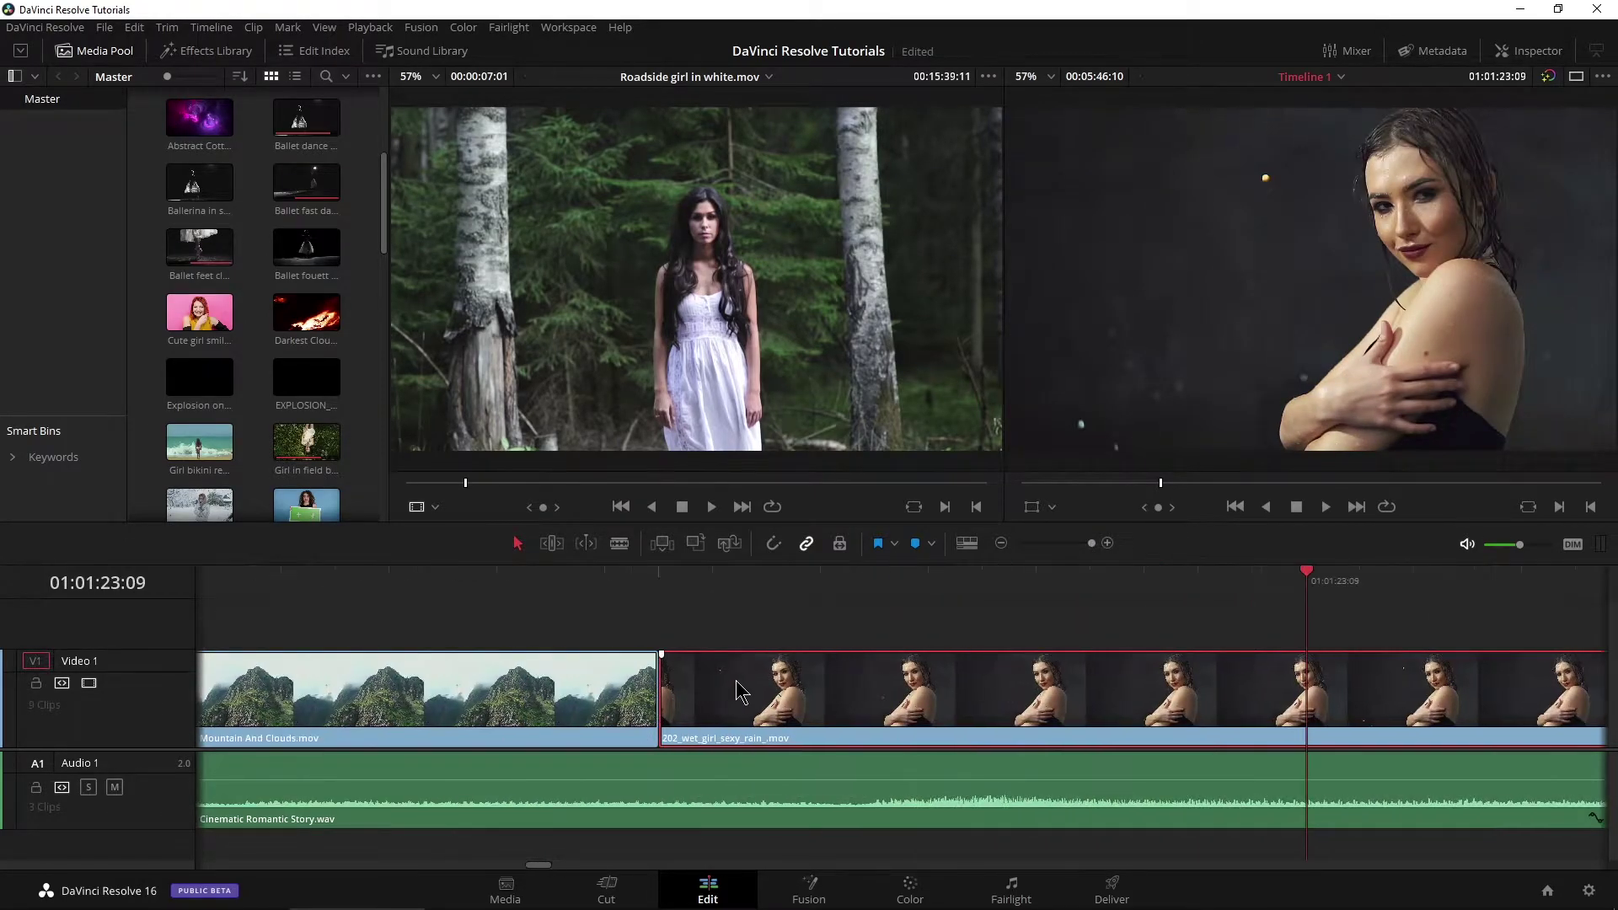
drag(762, 673, 711, 666)
mouse_move(1088, 543)
mouse_down()
mouse_move(1058, 549)
mouse_move(1074, 551)
mouse_up()
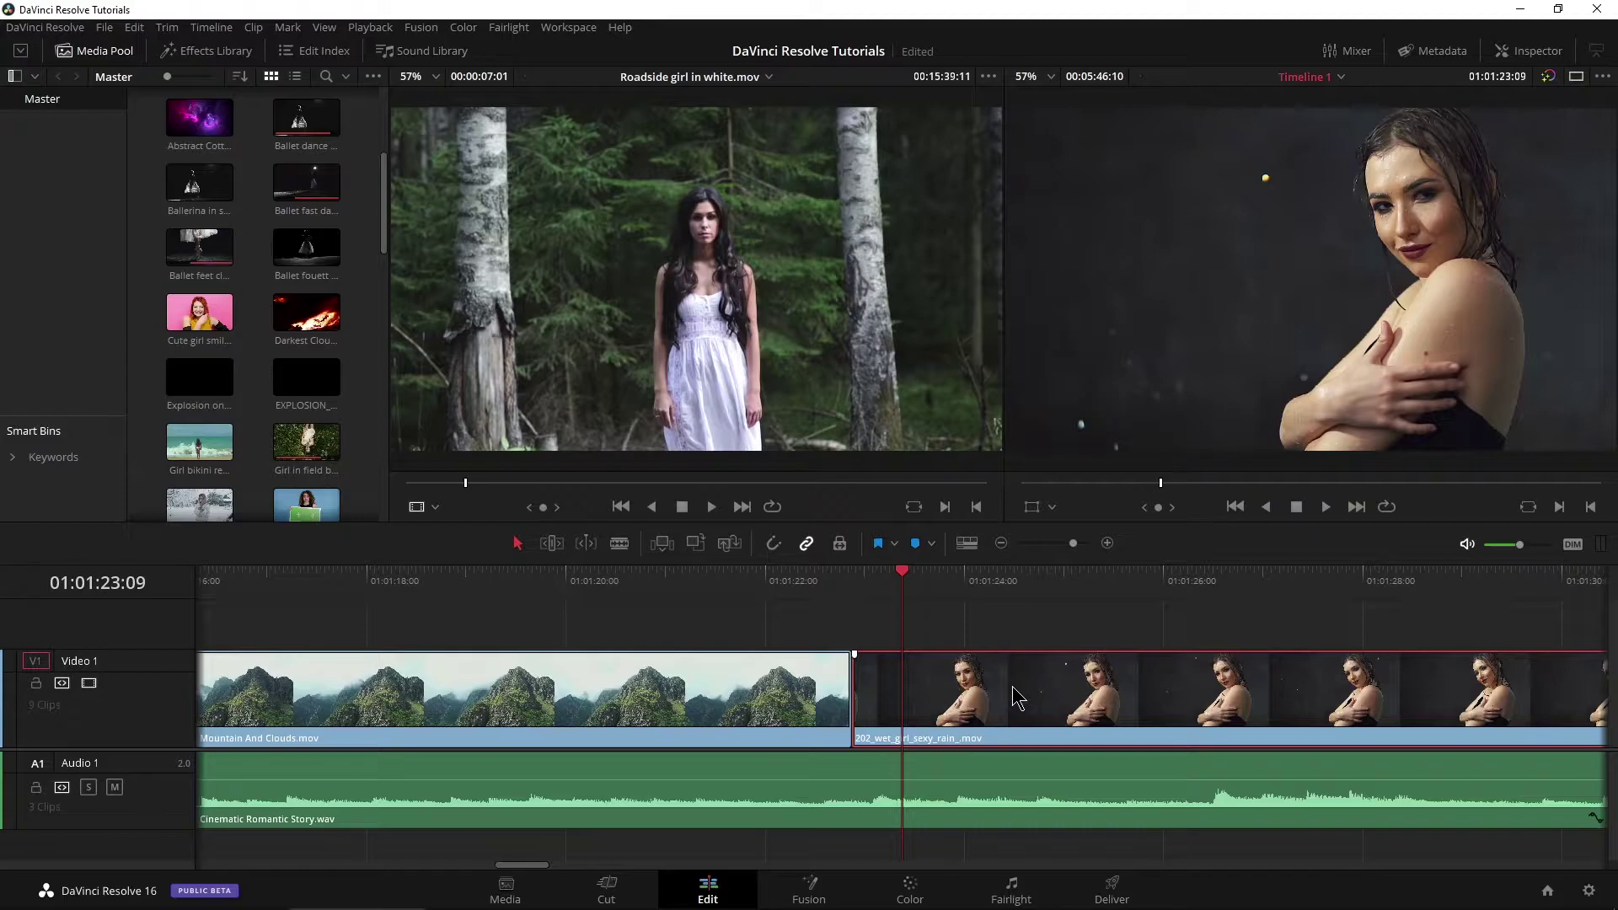
Nudge the selected 202_wet_girl_sexy_rain_.mov clip seven frames earlier, one frame at a time
key(comma)
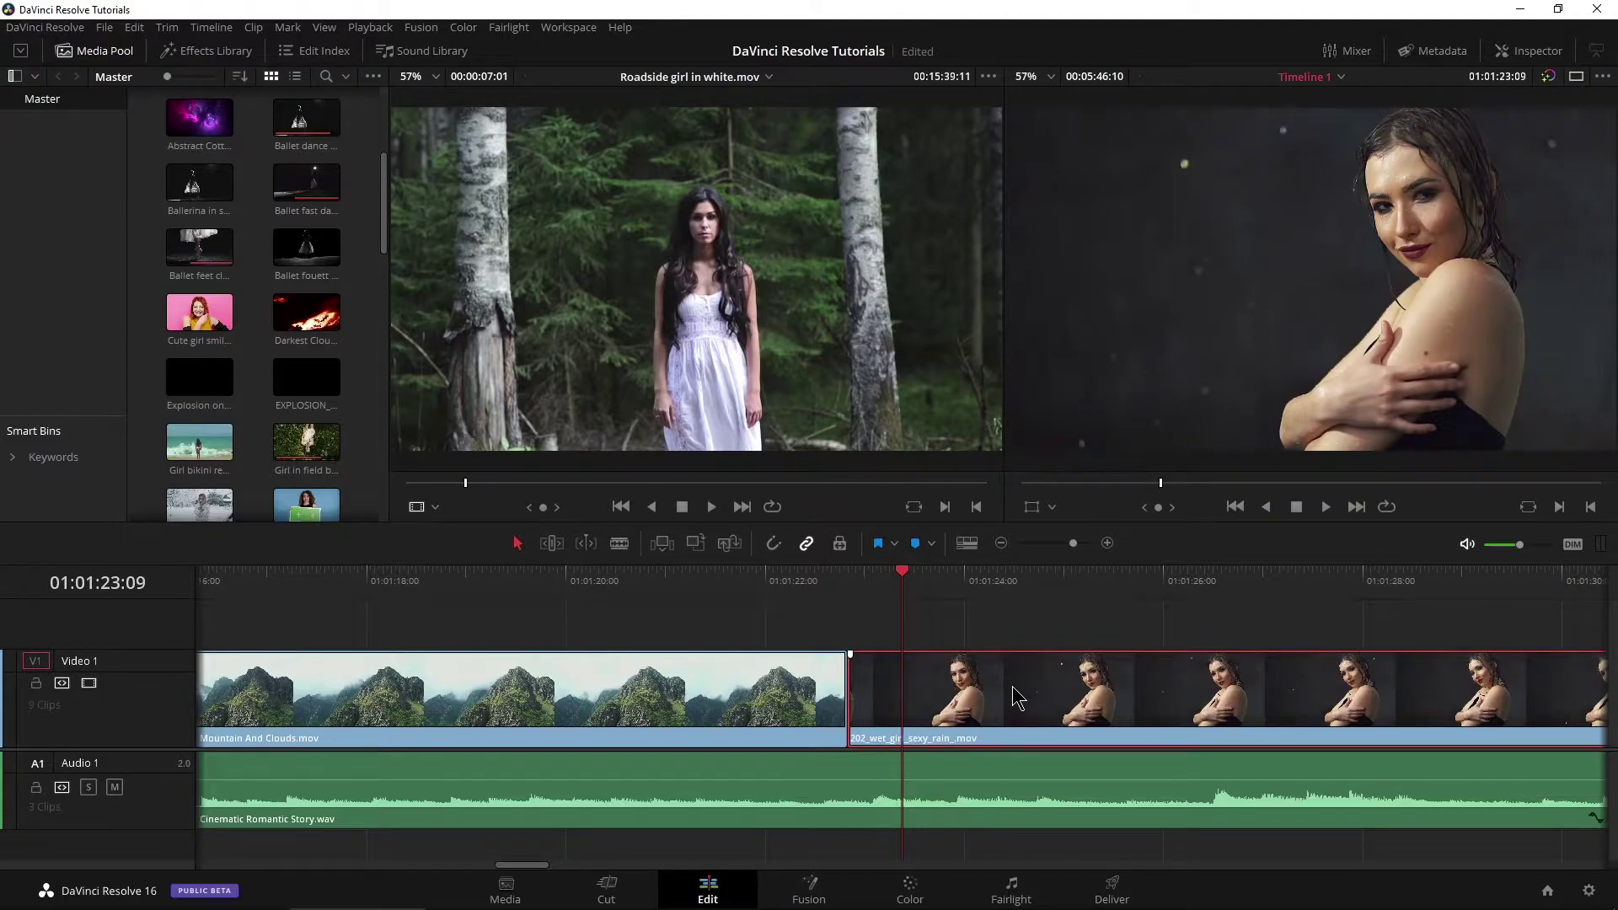
key(comma)
key(comma)
key(comma)
key(comma)
key(comma)
key(comma)
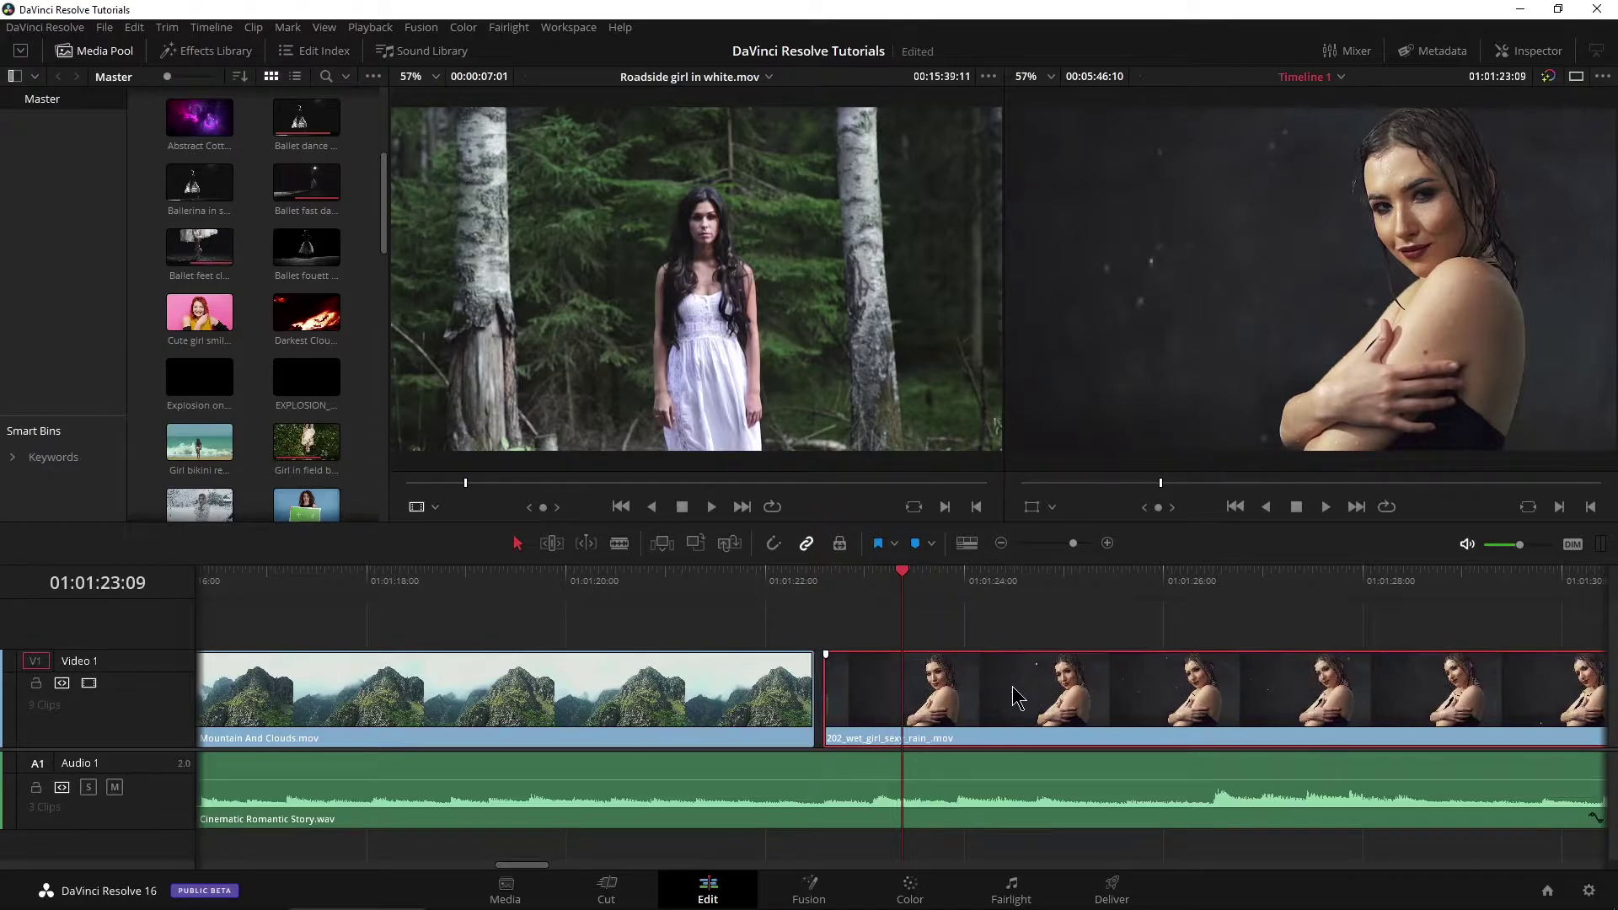
Nudge the 202_wet_girl_sexy_rain_.mov clip 14 frames later in single-frame moves
key(period)
key(period)
key(period)
key(period)
key(period)
key(period)
key(period)
key(period)
key(period)
key(period)
key(period)
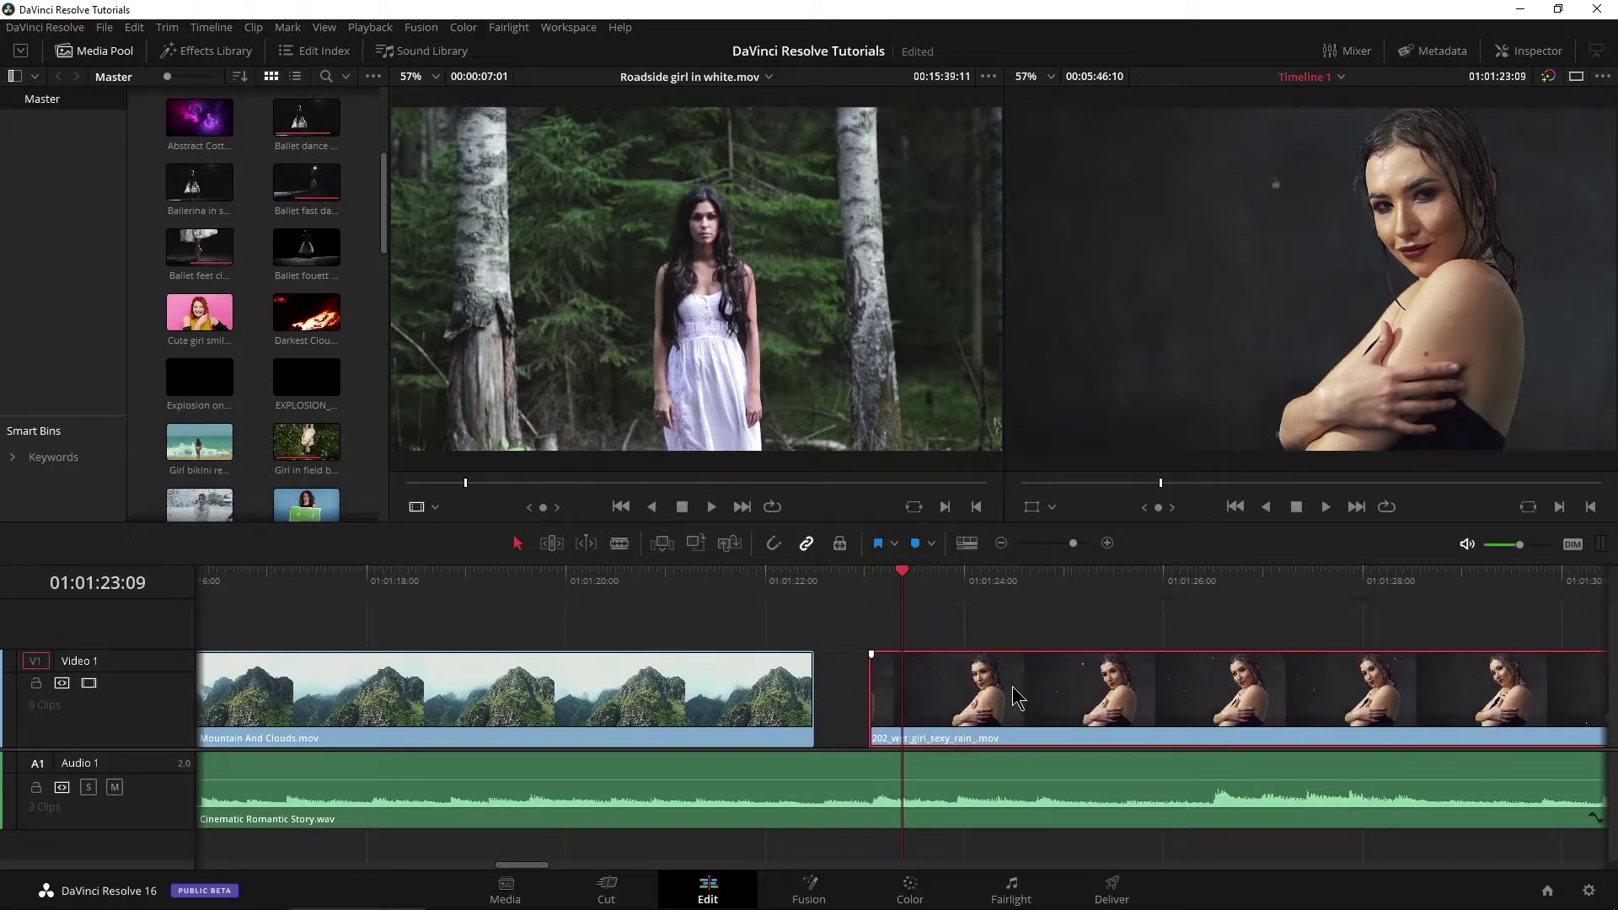
key(period)
key(period)
key(period)
Nudge the 202_wet_girl_sexy_rain_.mov clip back 12 frames earlier in single-frame moves
key(comma)
key(comma)
key(comma)
key(comma)
key(comma)
key(comma)
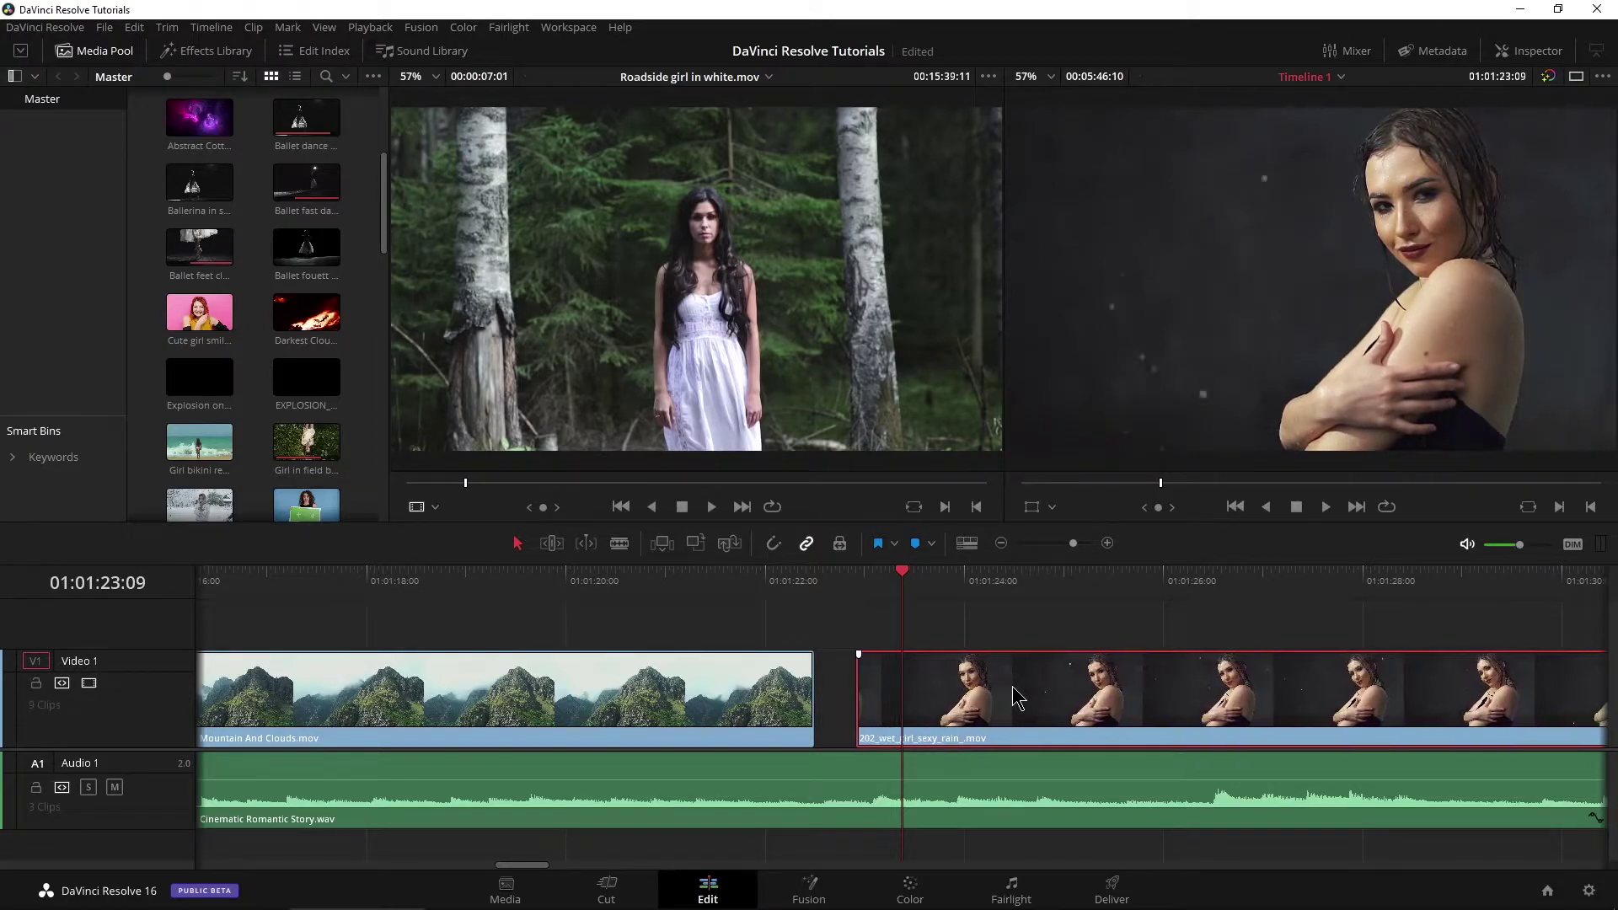
key(comma)
key(comma)
key(comma)
key(comma)
key(comma)
key(comma)
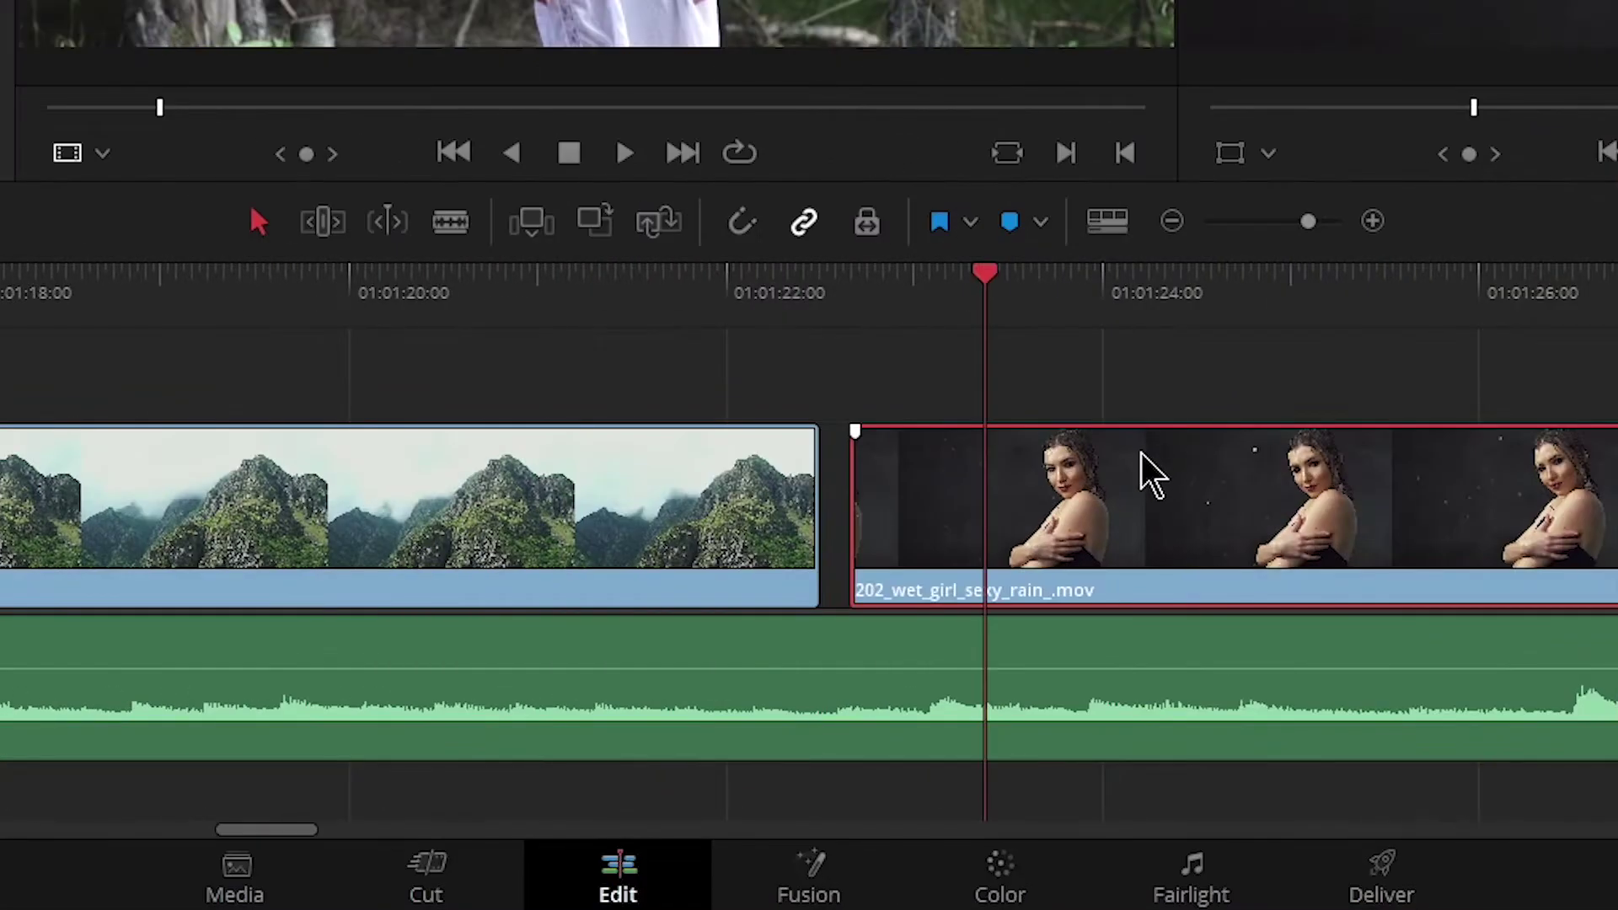
Nudge the 202_wet_girl_sexy_rain_.mov clip 17 frames later so that it starts at the playhead
key(period)
key(period)
key(period)
key(period)
key(period)
key(period)
key(period)
key(period)
key(period)
key(period)
key(period)
key(period)
key(period)
key(period)
key(period)
key(period)
key(period)
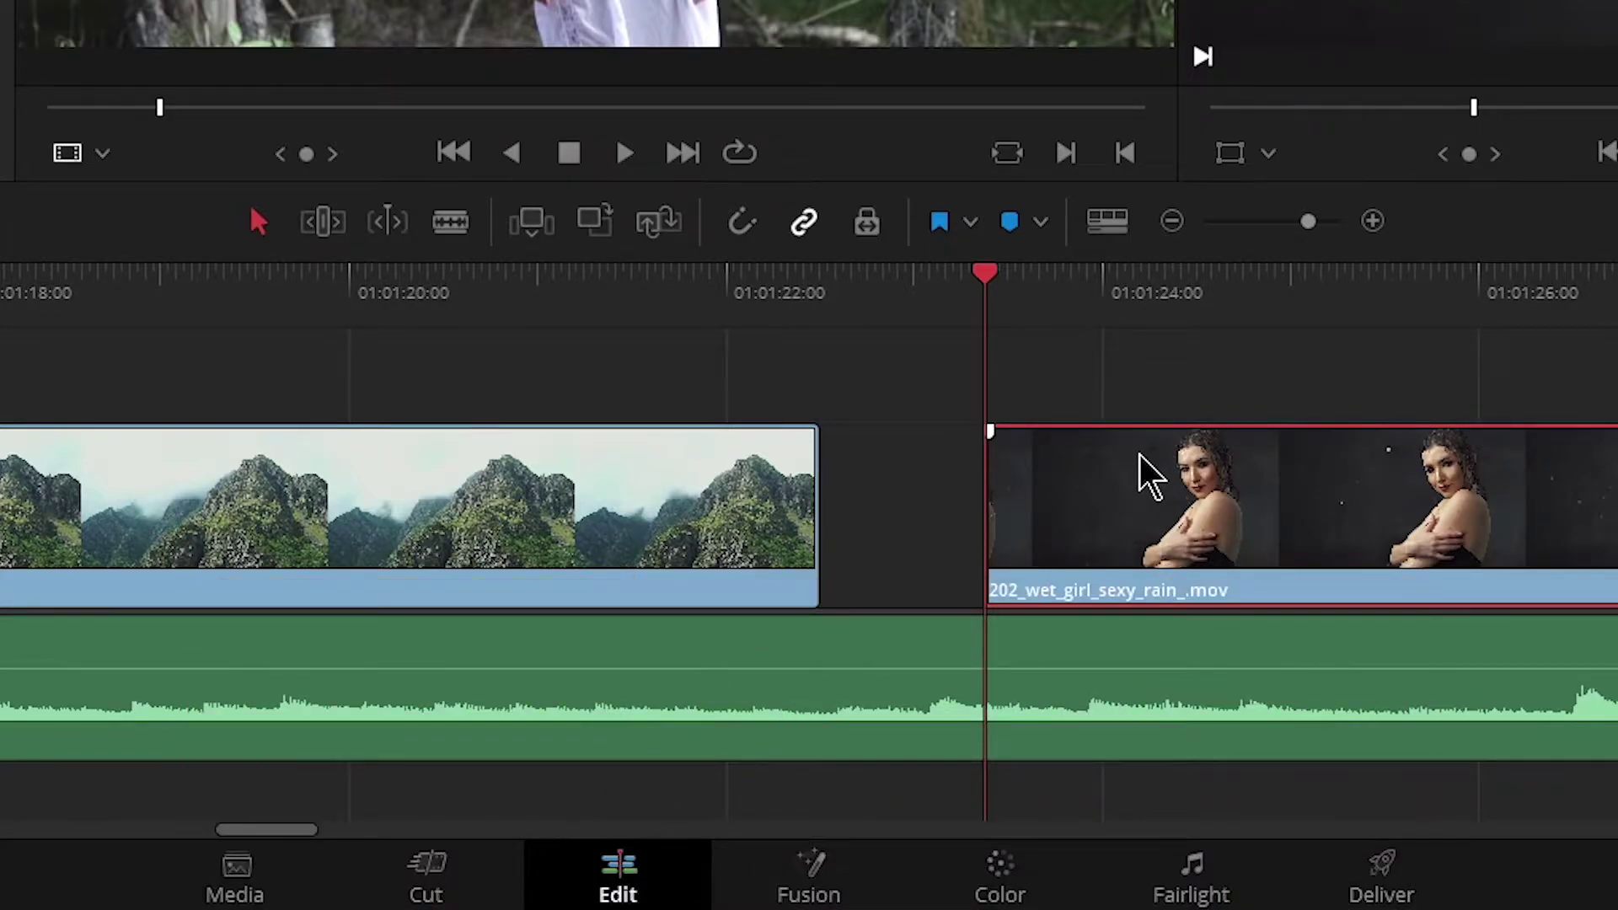
Fast-nudge the 202_wet_girl_sexy_rain_.mov clip earlier twice, five frames each time
key(shift+comma)
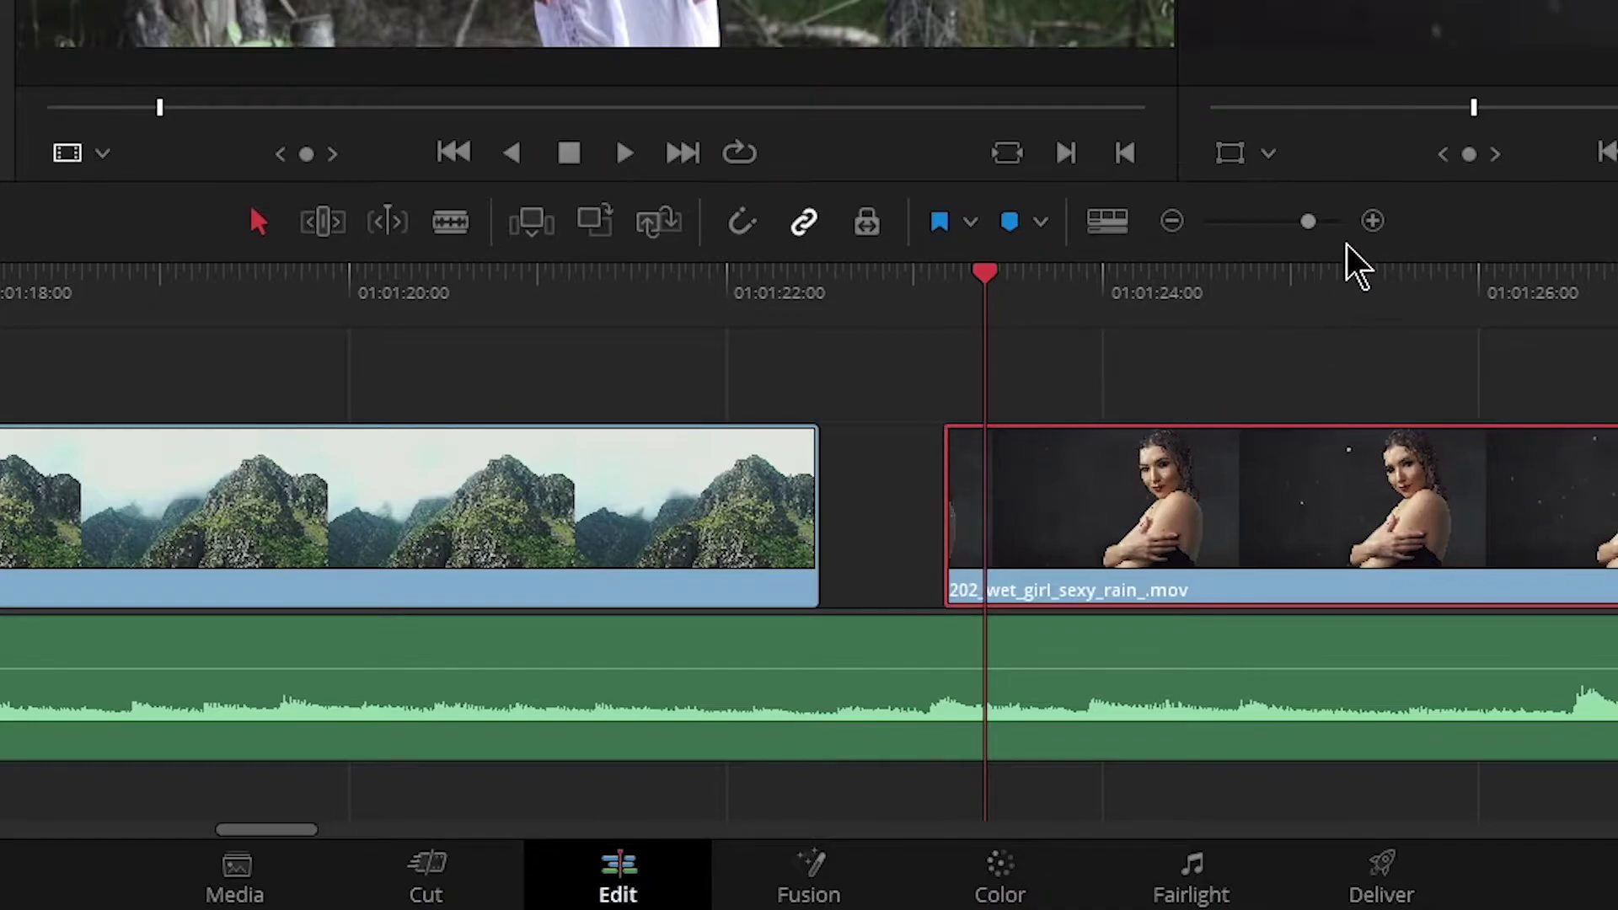
drag(1309, 225, 1327, 222)
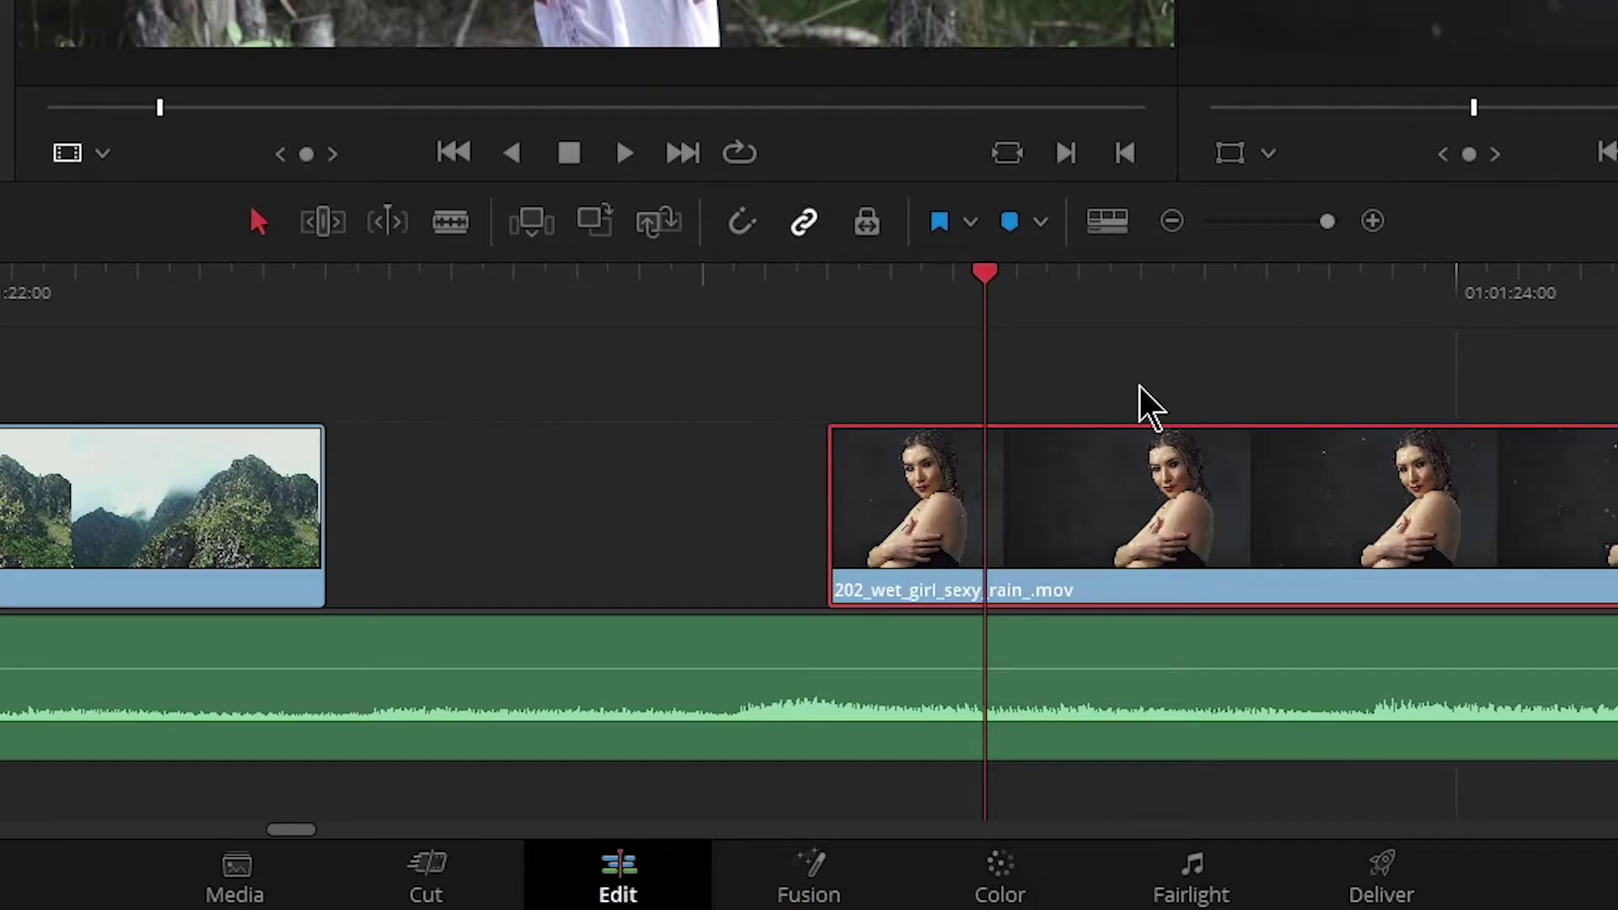
key(shift+comma)
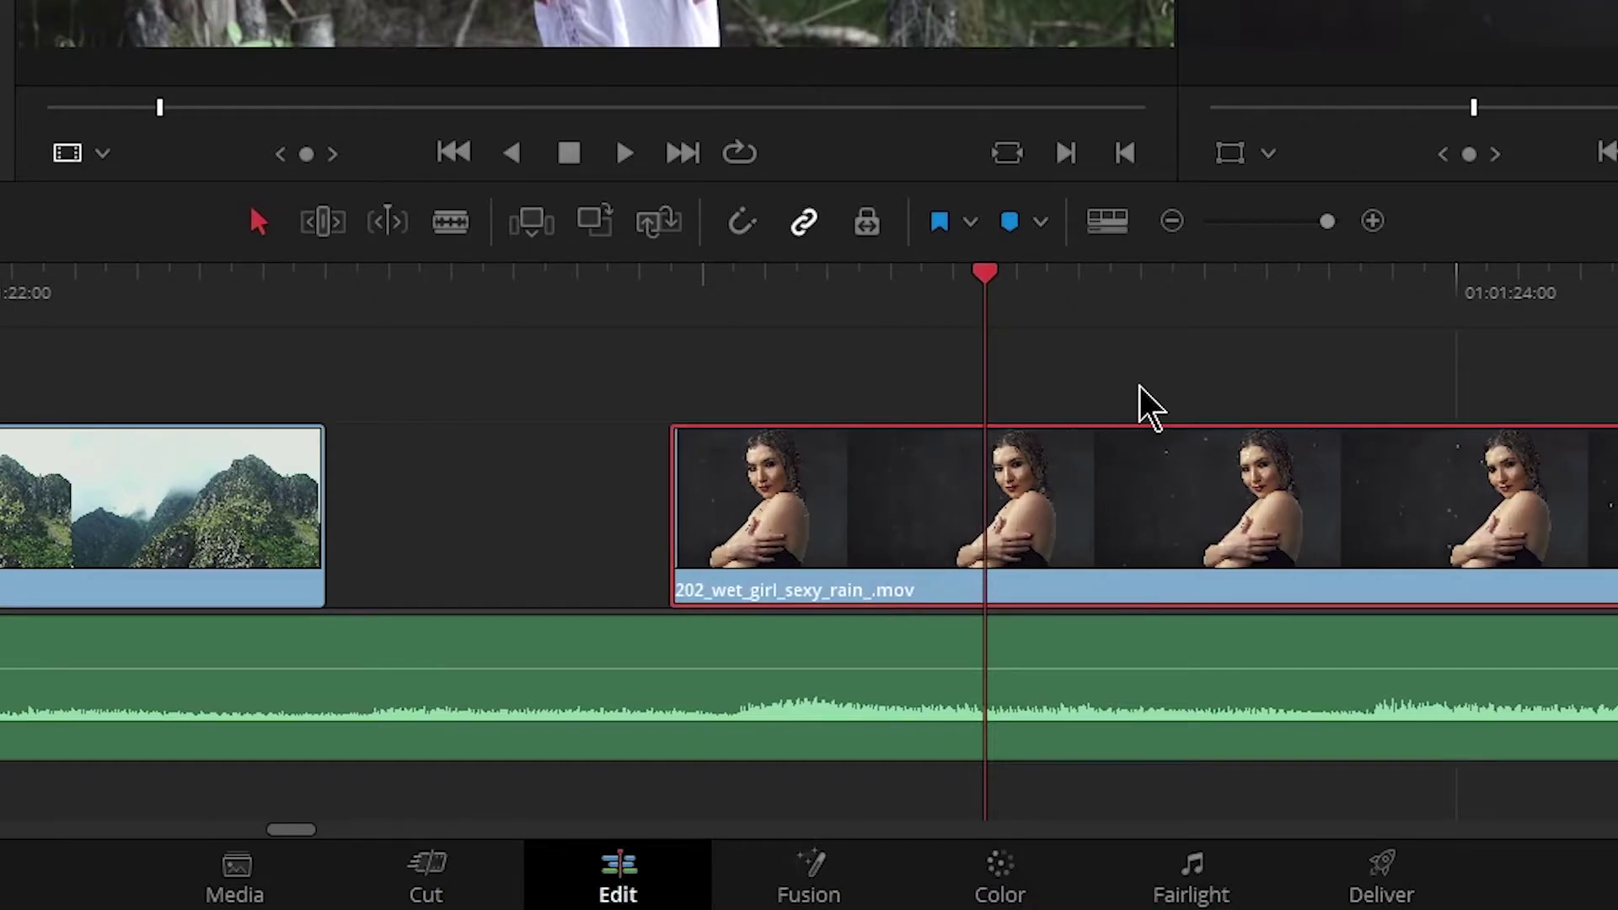
Place the playhead at 01:01:22:18, in the gap before the selected clip, and fast-nudge the clip five frames earlier to it
key(Up)
key(j)
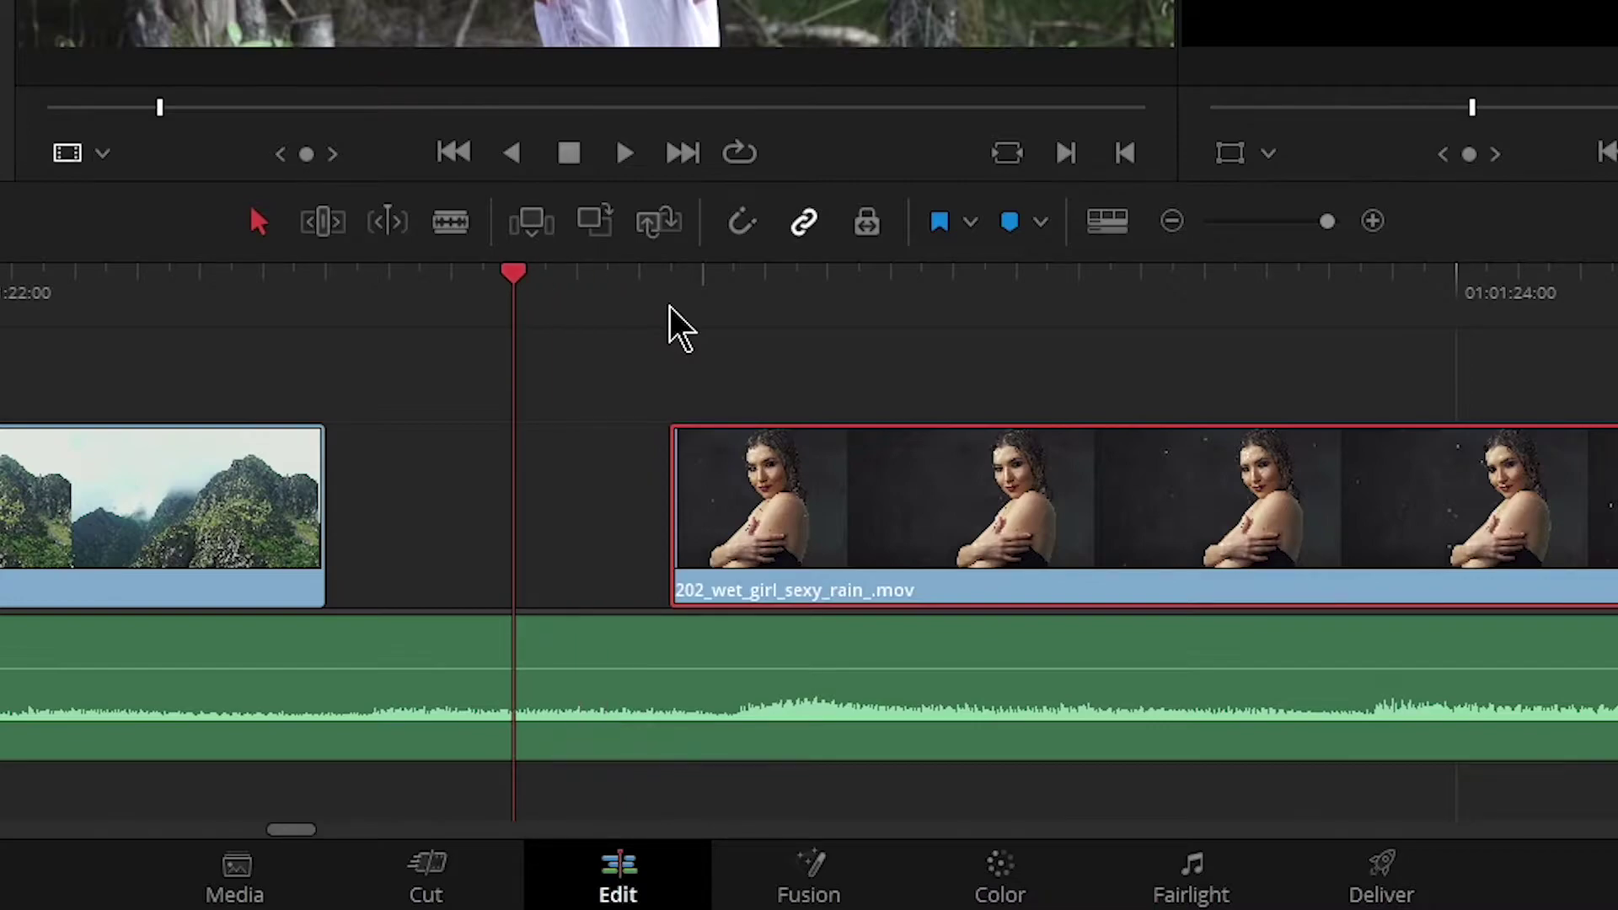
key(shift+comma)
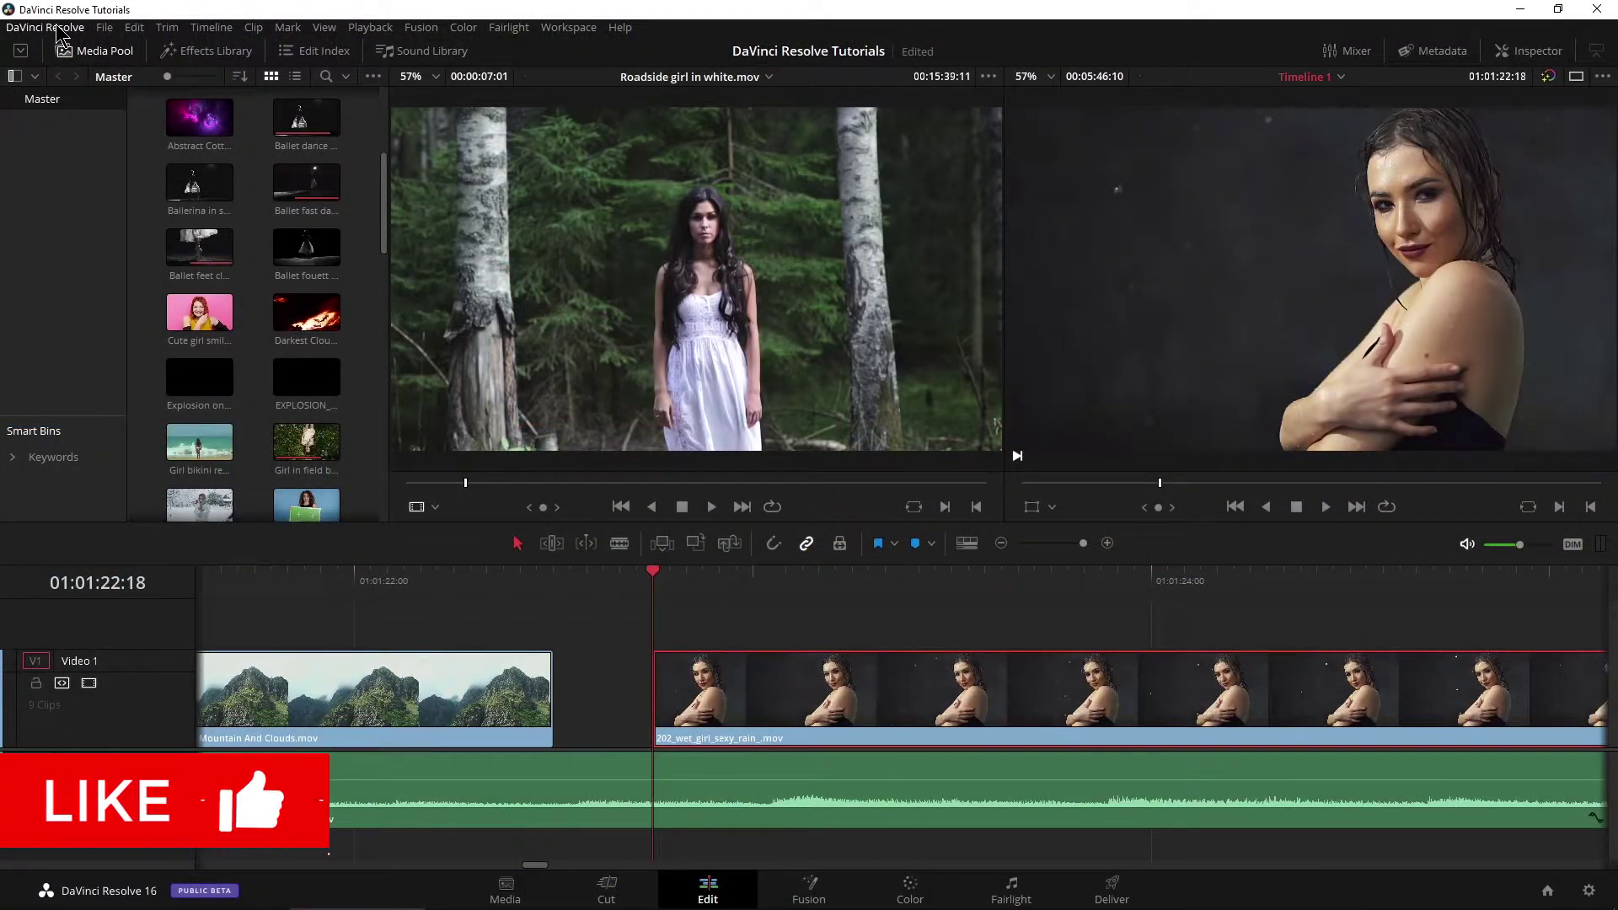
Set the default fast nudge length to 11 frames in the user editing preferences and save
click(52, 27)
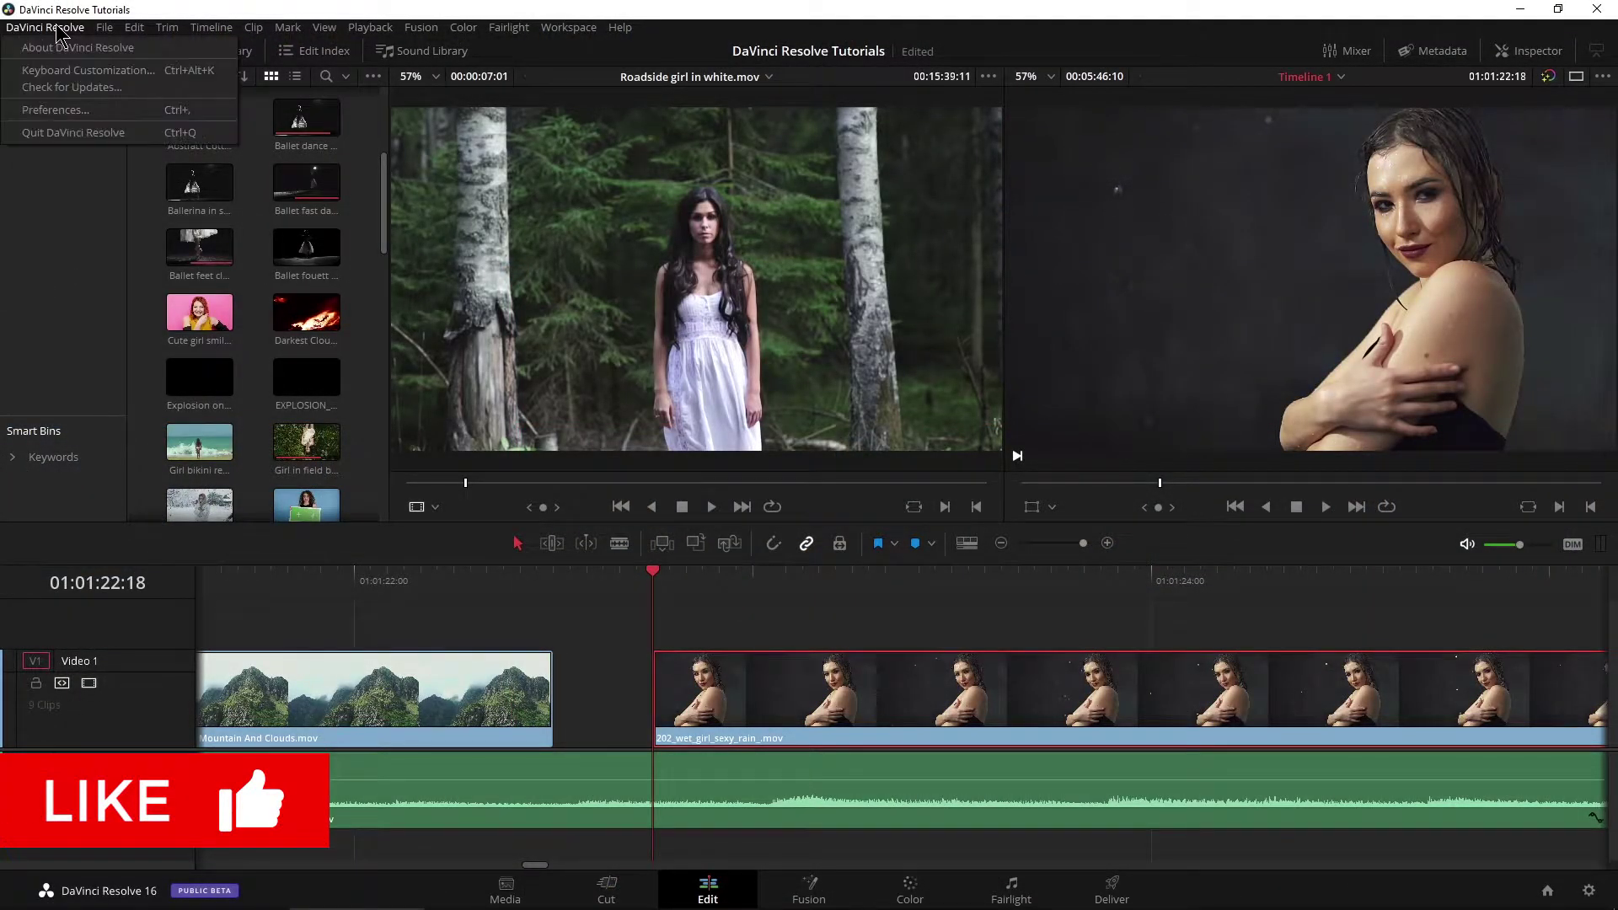
click(56, 110)
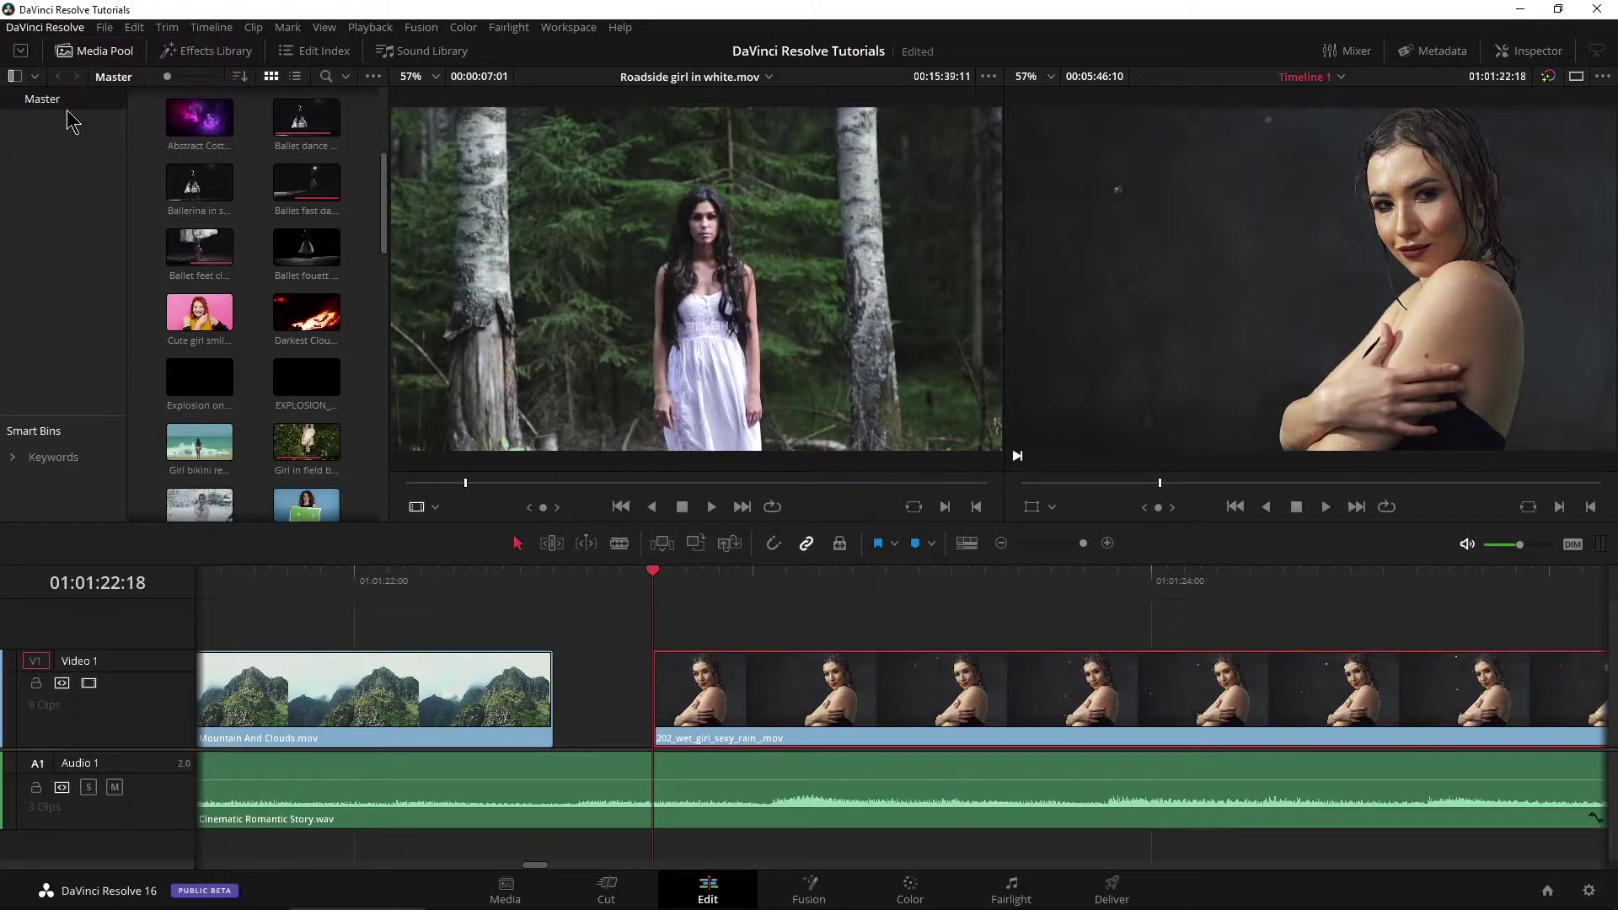
click(779, 161)
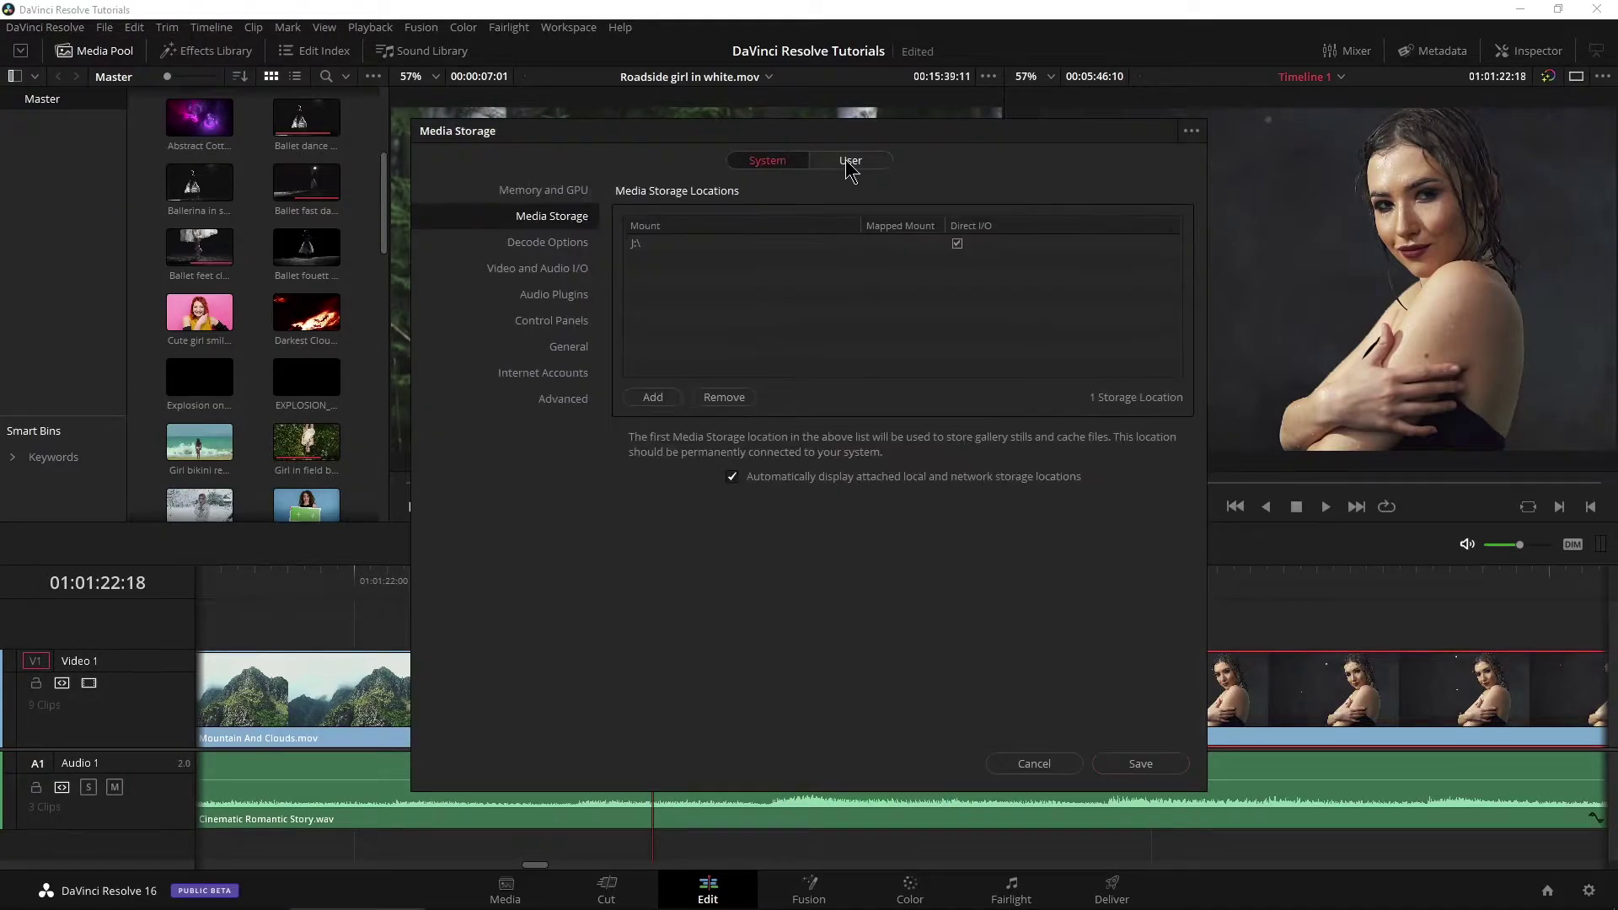
click(846, 161)
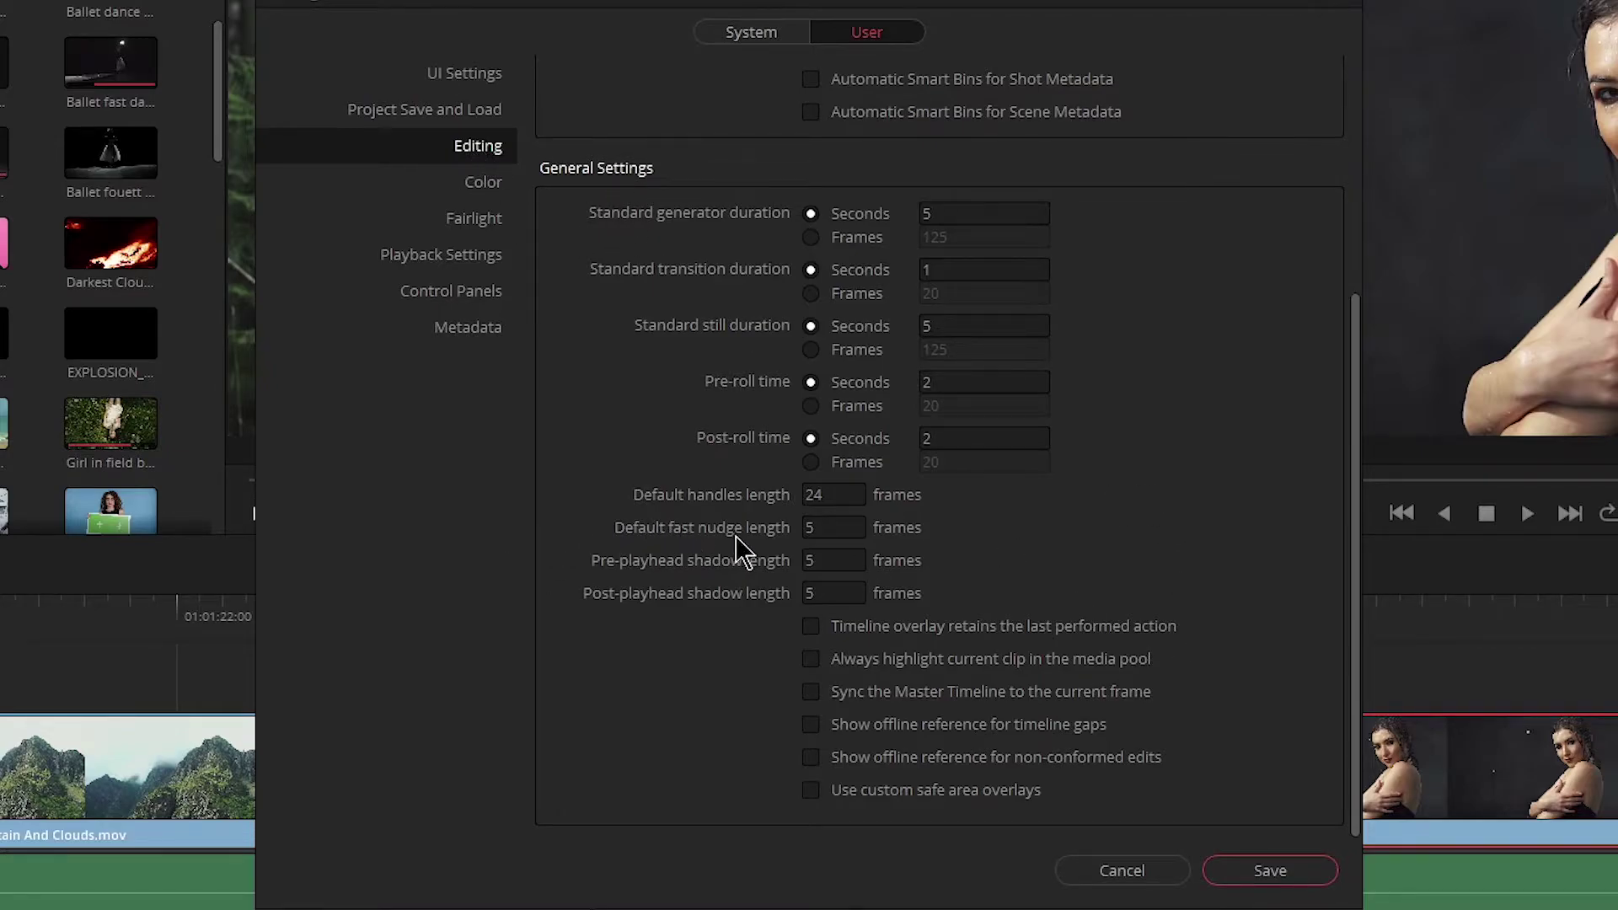
click(822, 528)
text(11)
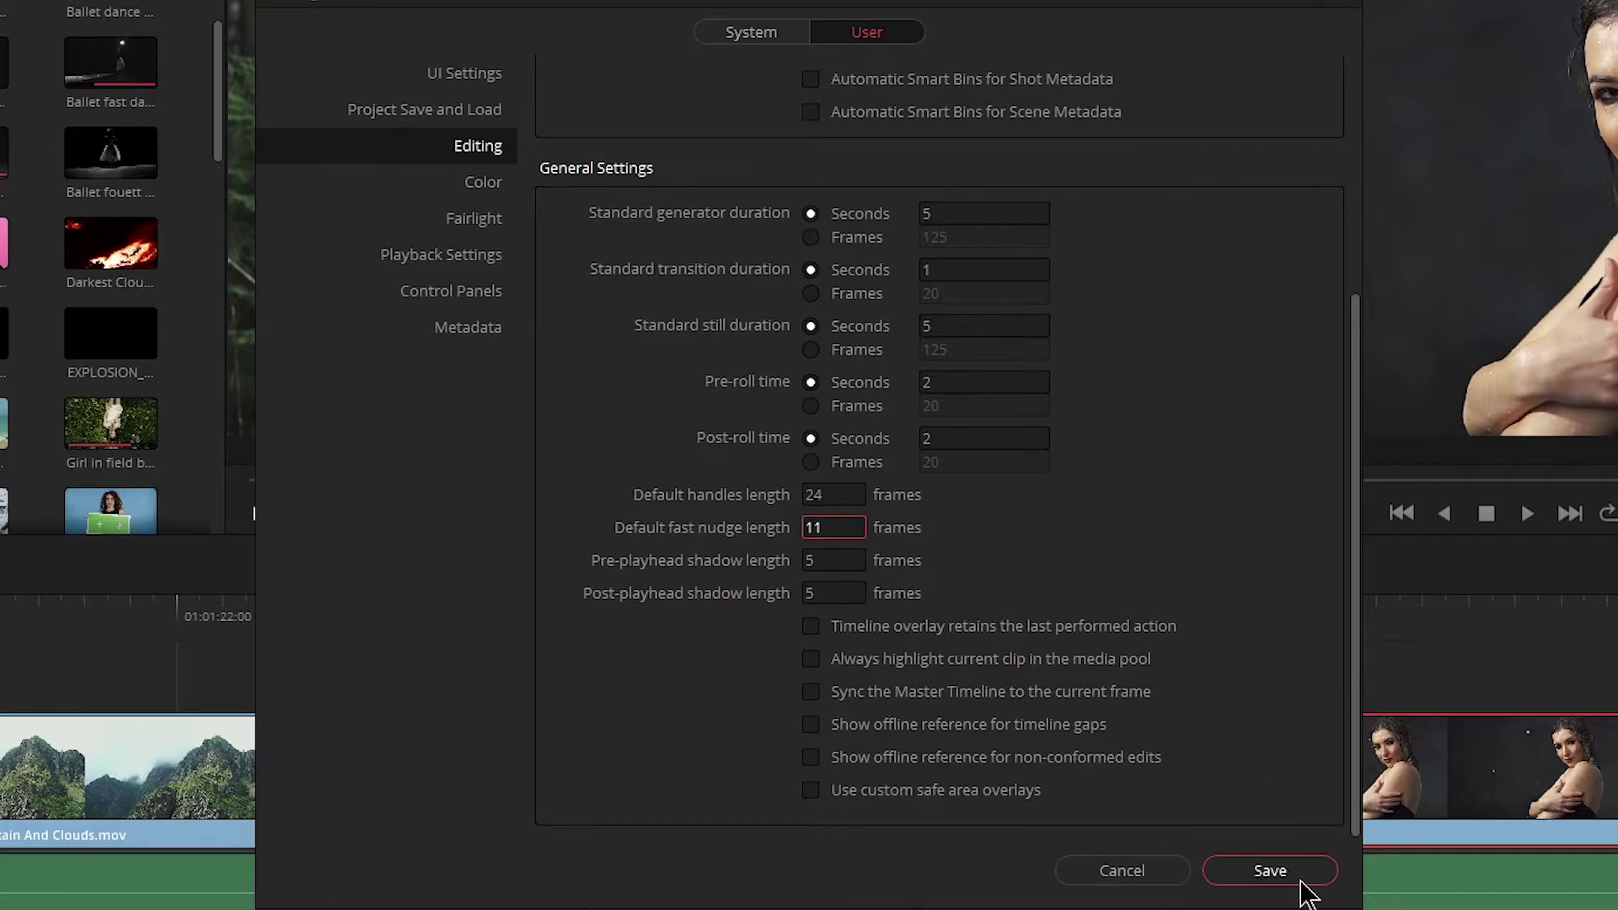
click(1289, 875)
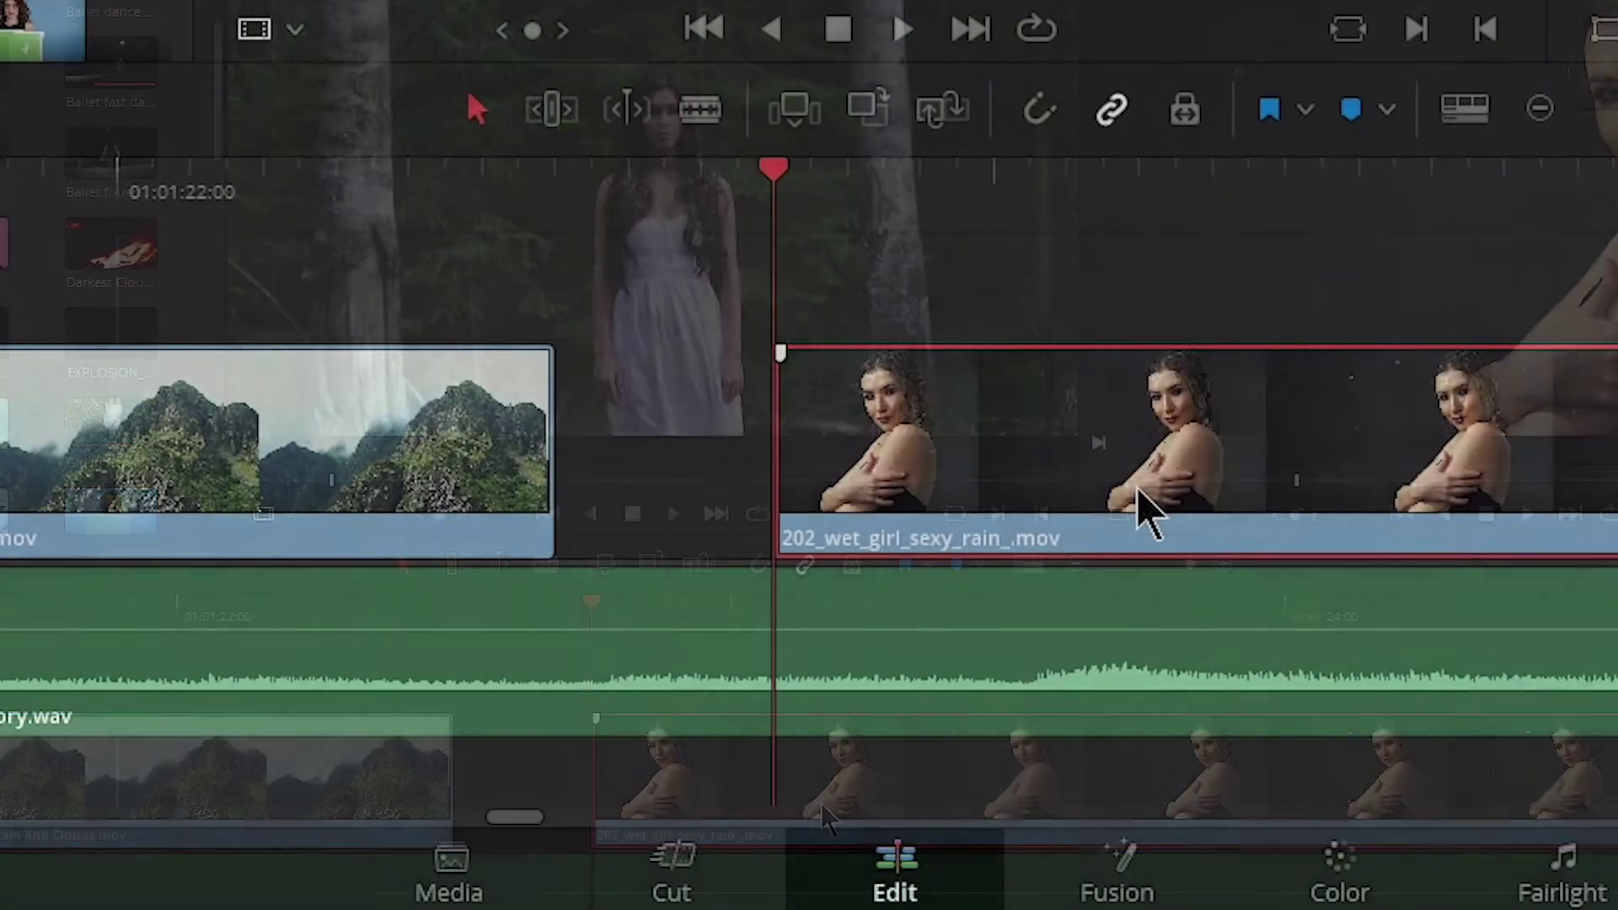
Shift the selected clip about three frames later and step the playhead to 11 frames before the clip's start
drag(1139, 496, 1256, 503)
drag(843, 187, 875, 189)
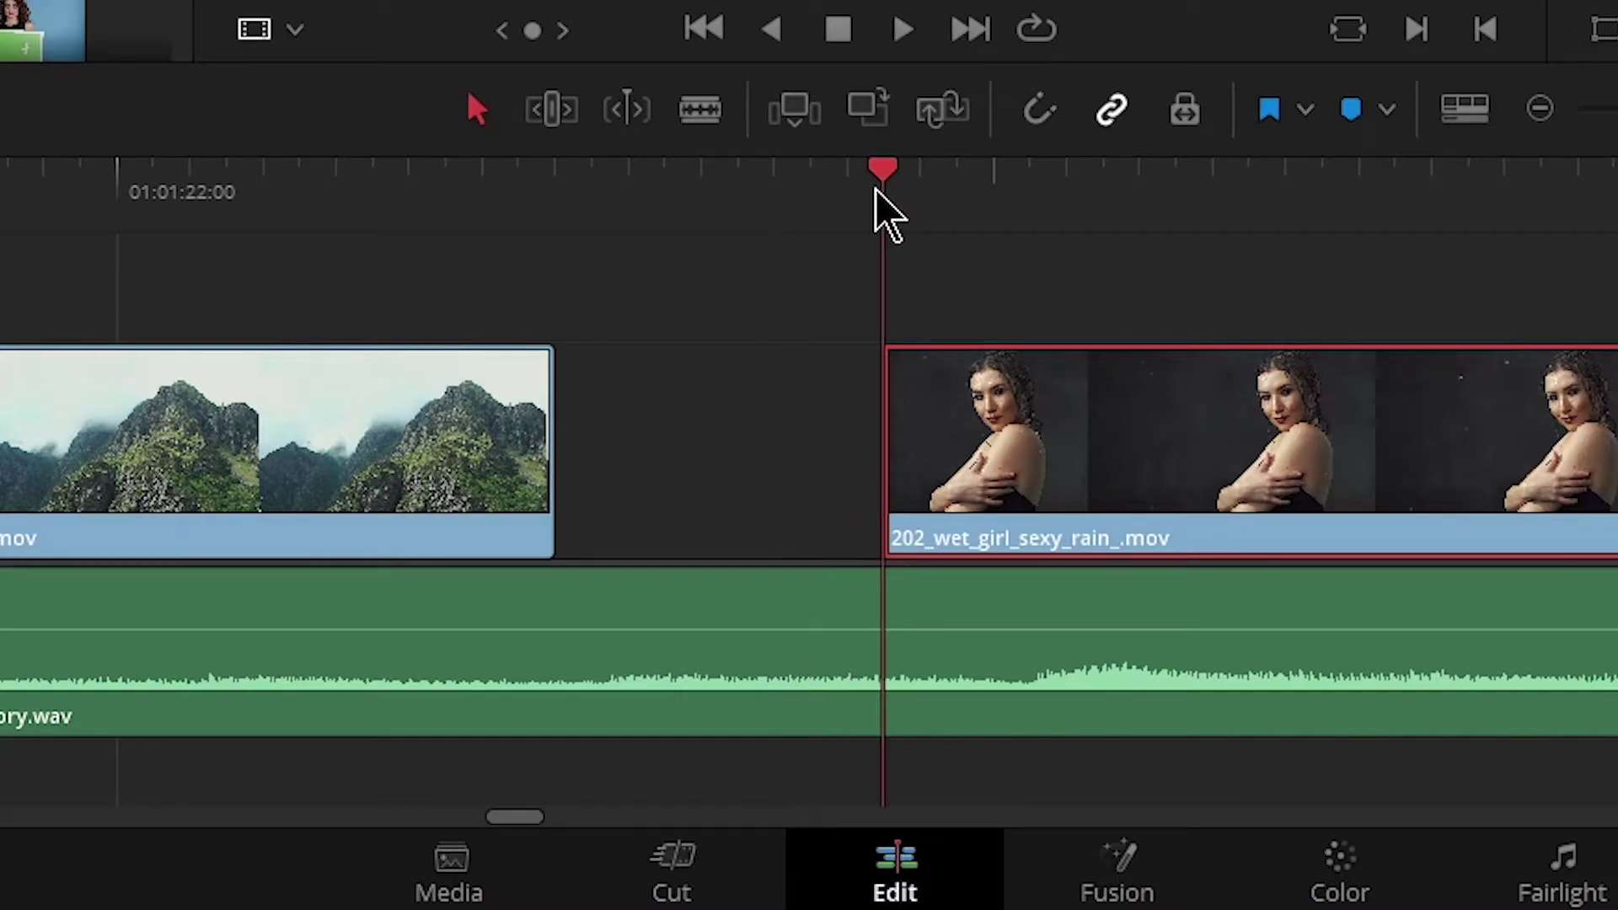
key(Left)
key(Left)
key(Left)
key(Left)
key(Left)
key(Left)
key(Left)
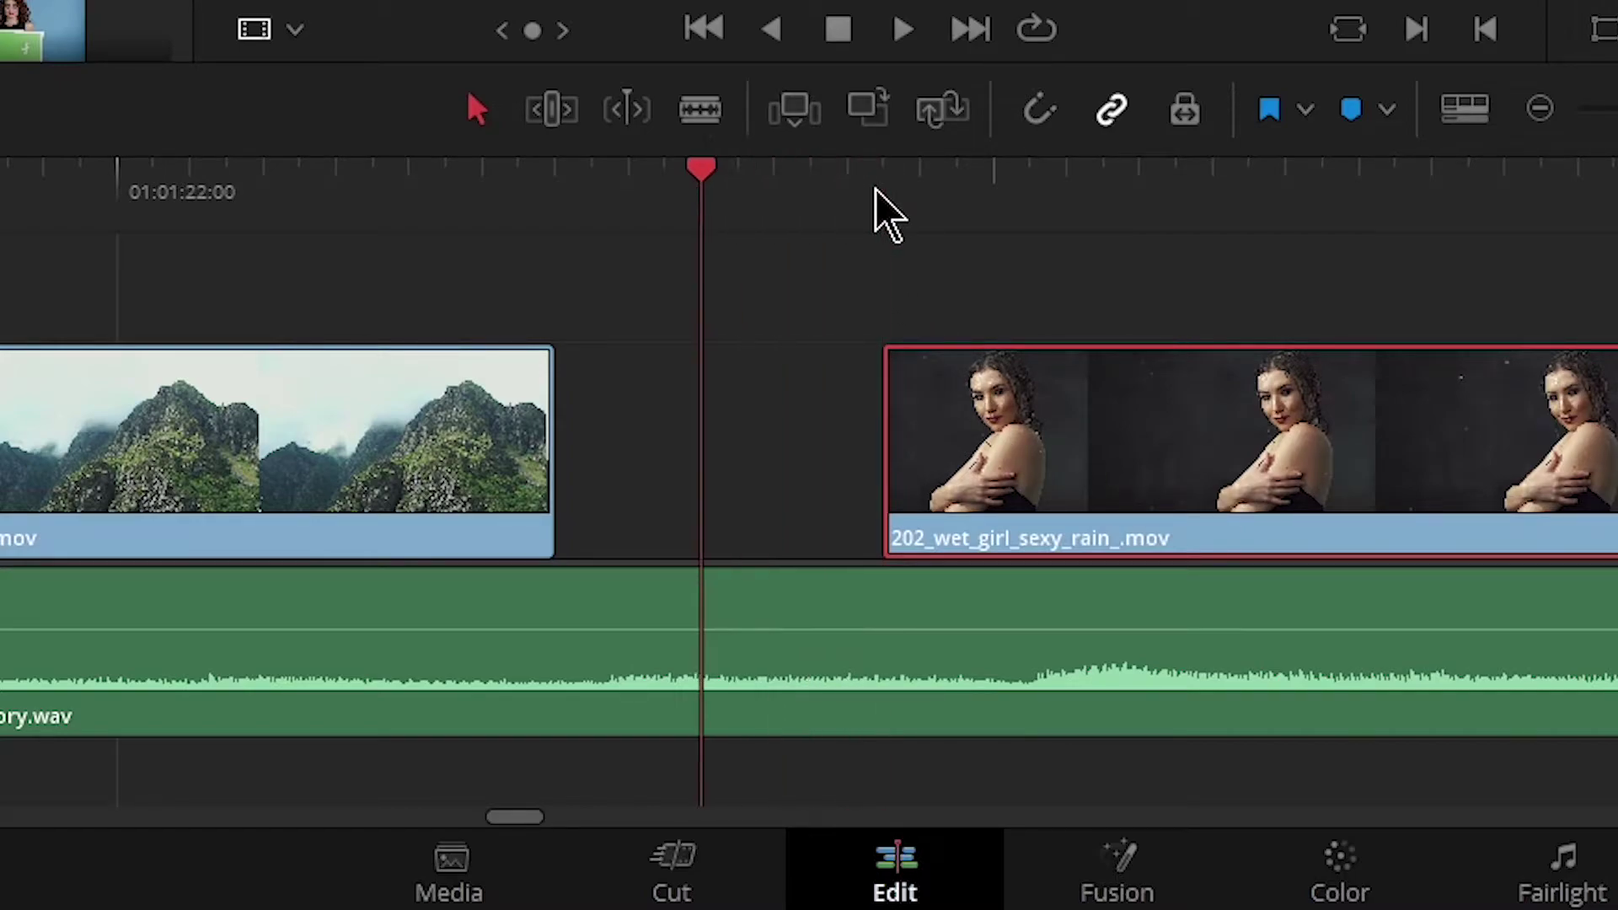
key(shift+Left)
key(shift+Left)
key(shift+Left)
key(shift+Left)
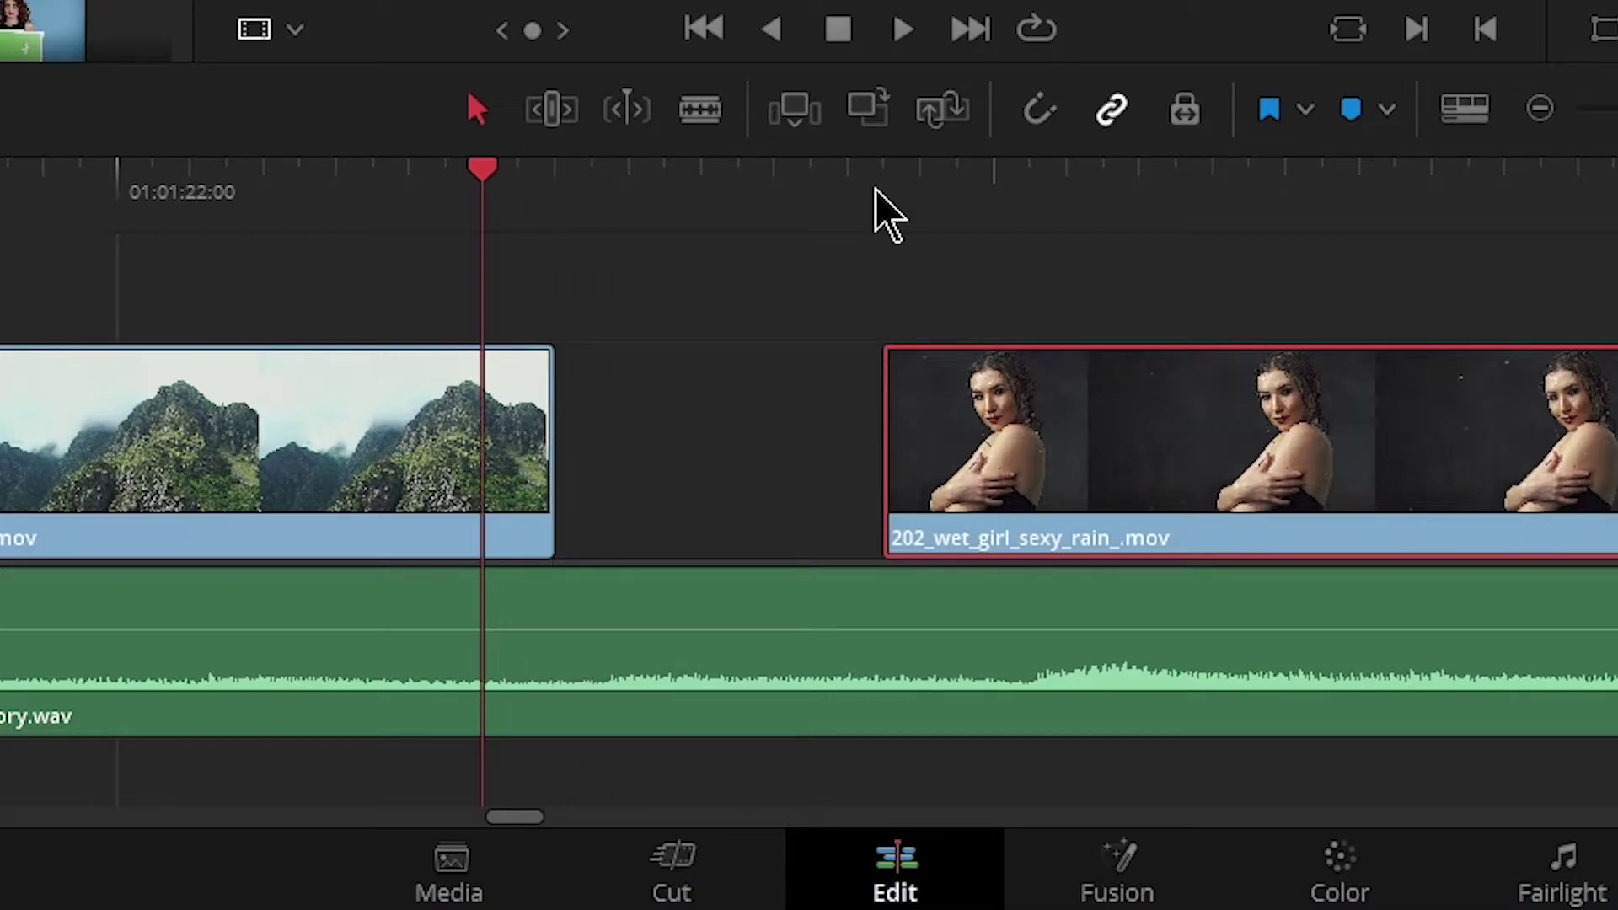
Fast-nudge the selected clip 11 frames earlier to the playhead, and fast-nudge it later twice, 11 frames each time
key(shift+[)
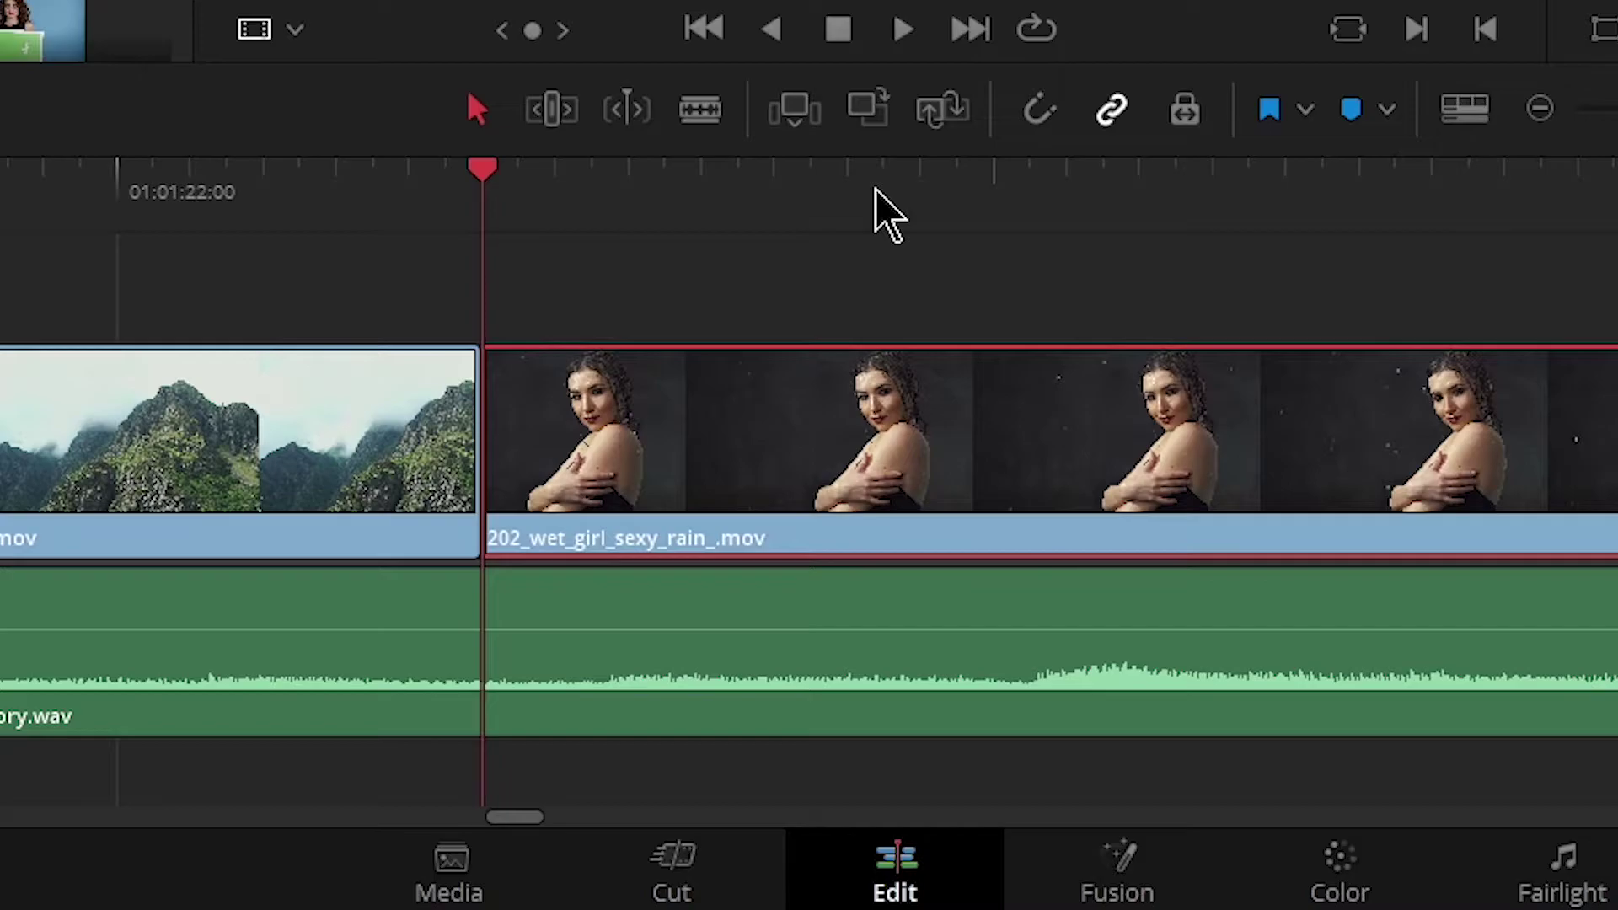
key(period)
key(period)
key(period)
key(shift+period)
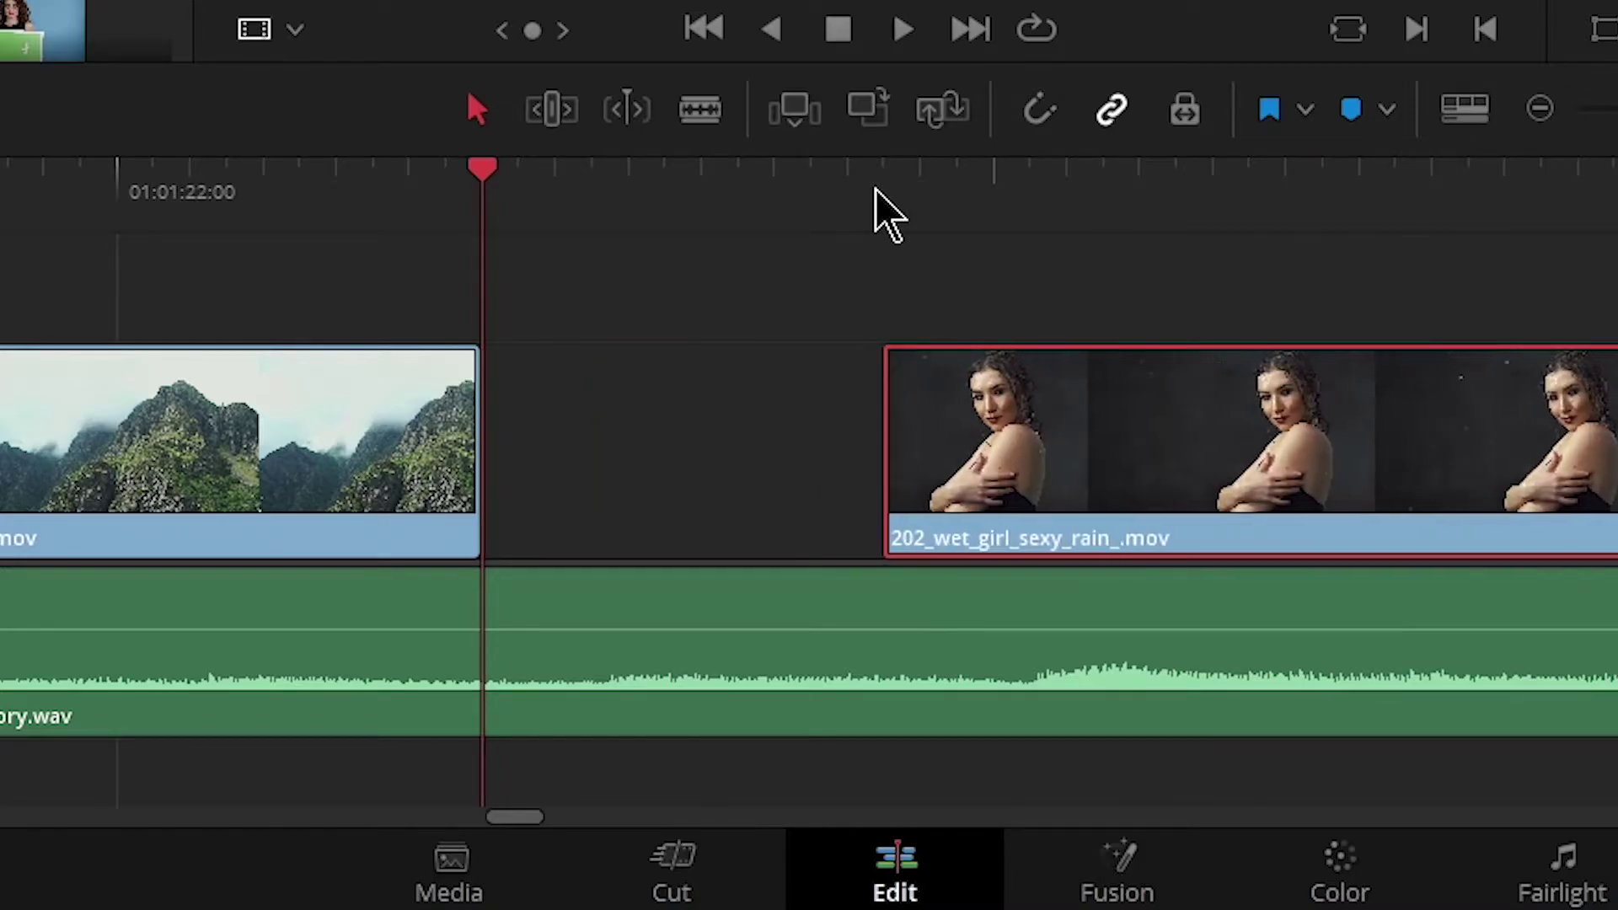
key(shift+period)
key(shift+comma)
key(ctrl+z)
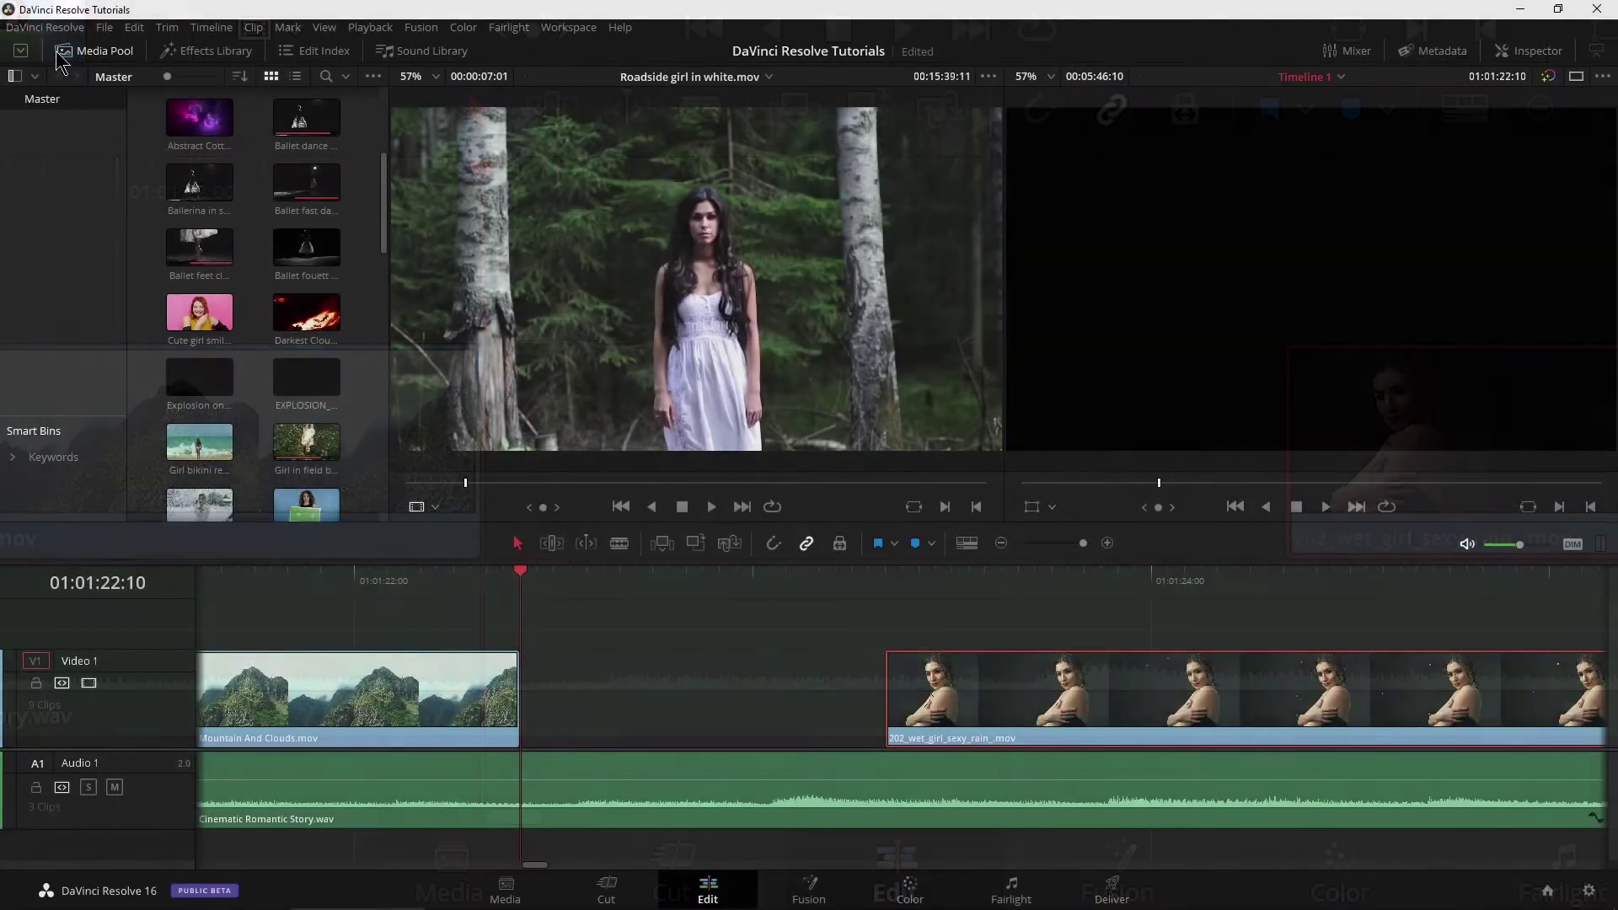
Set the default fast nudge length to 5 frames in the user editing preferences and save, leaving the timeline overlay option off
click(46, 27)
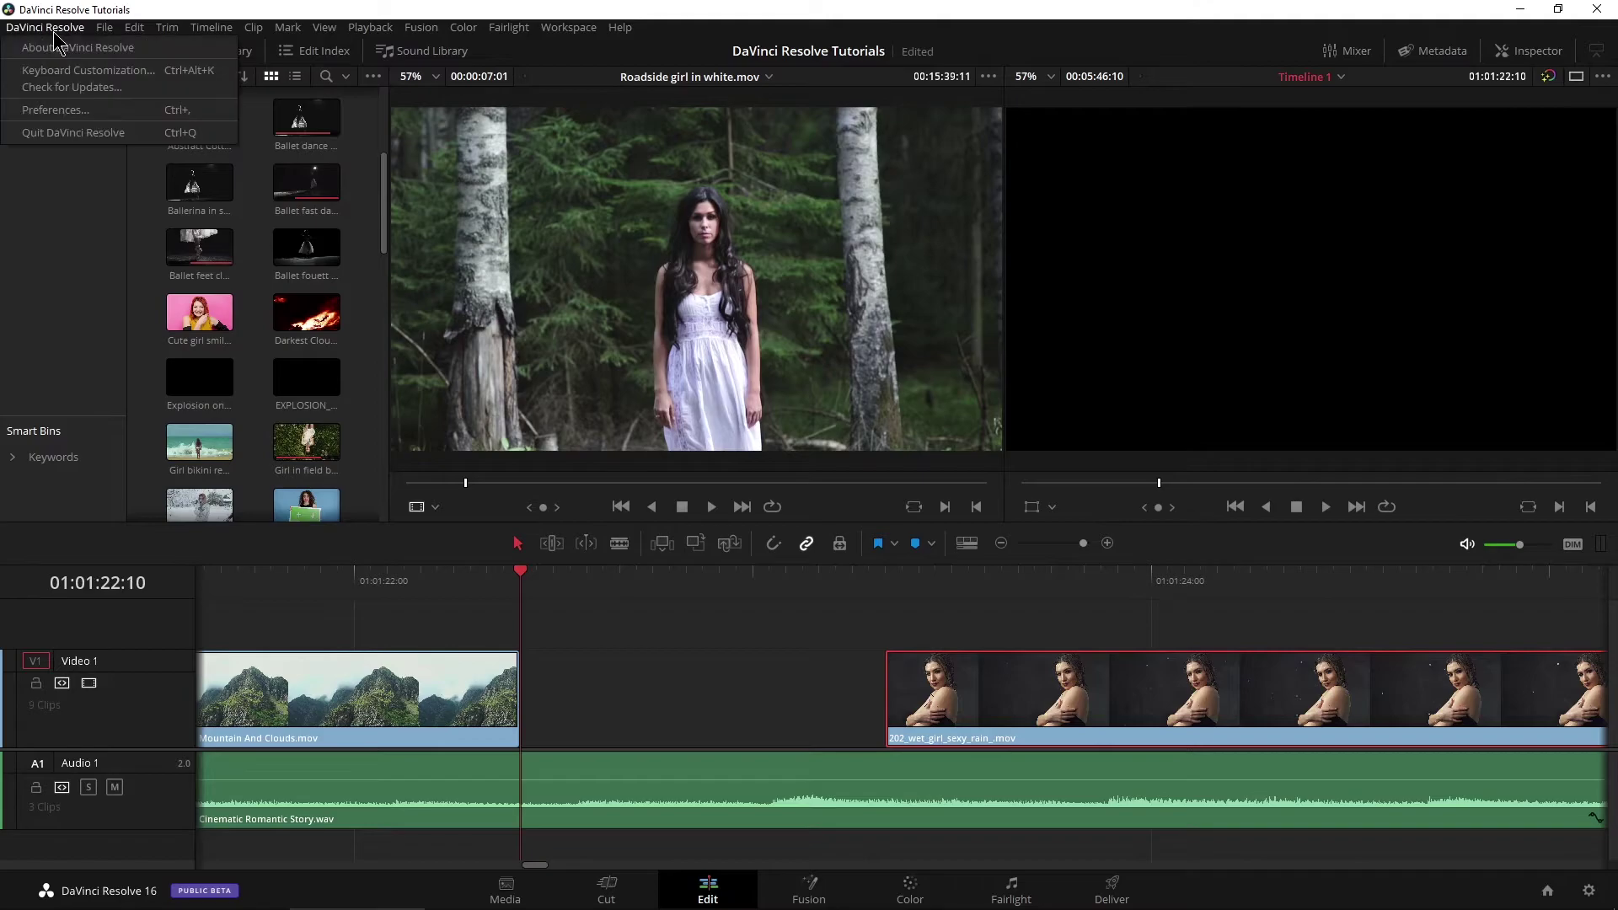
click(55, 110)
drag(824, 518, 780, 531)
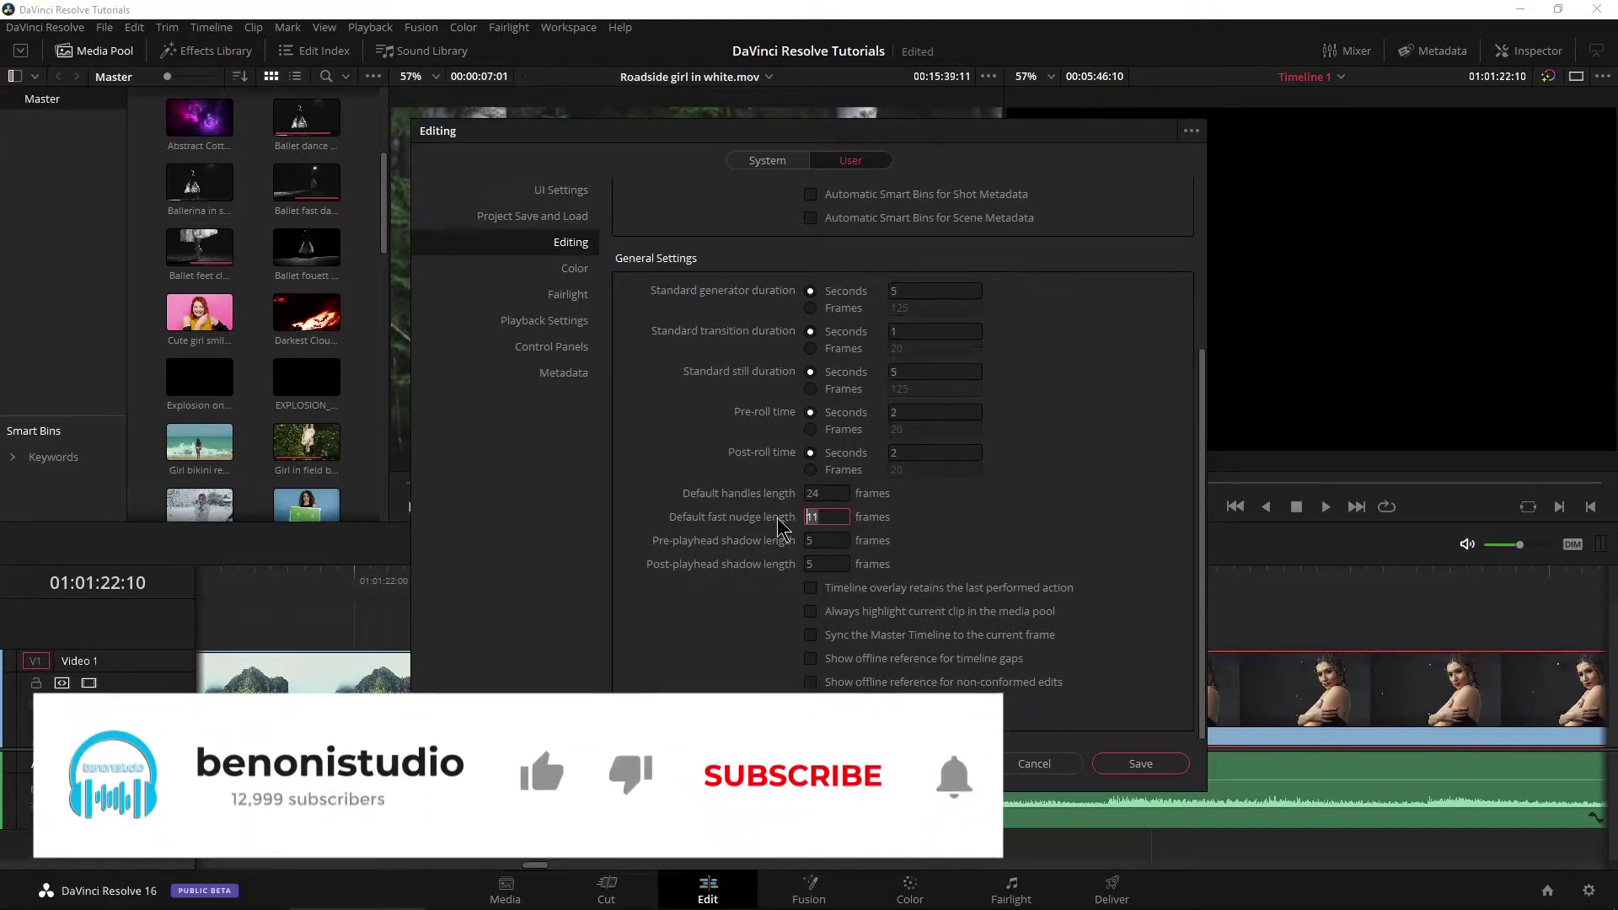
text(5)
click(1016, 589)
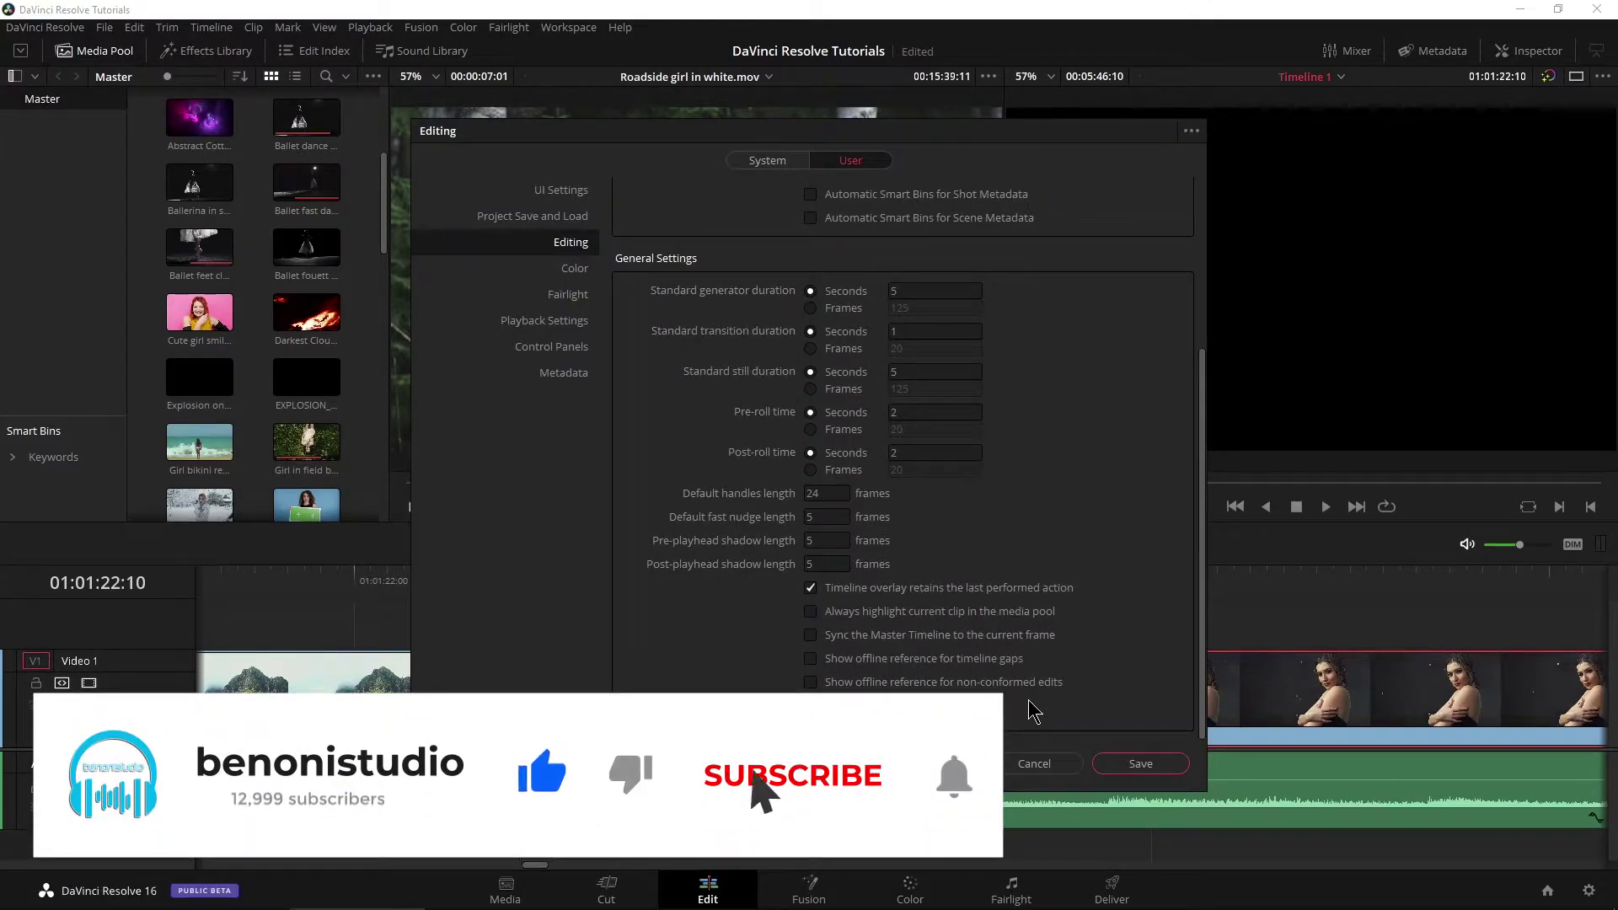
click(807, 586)
click(1141, 764)
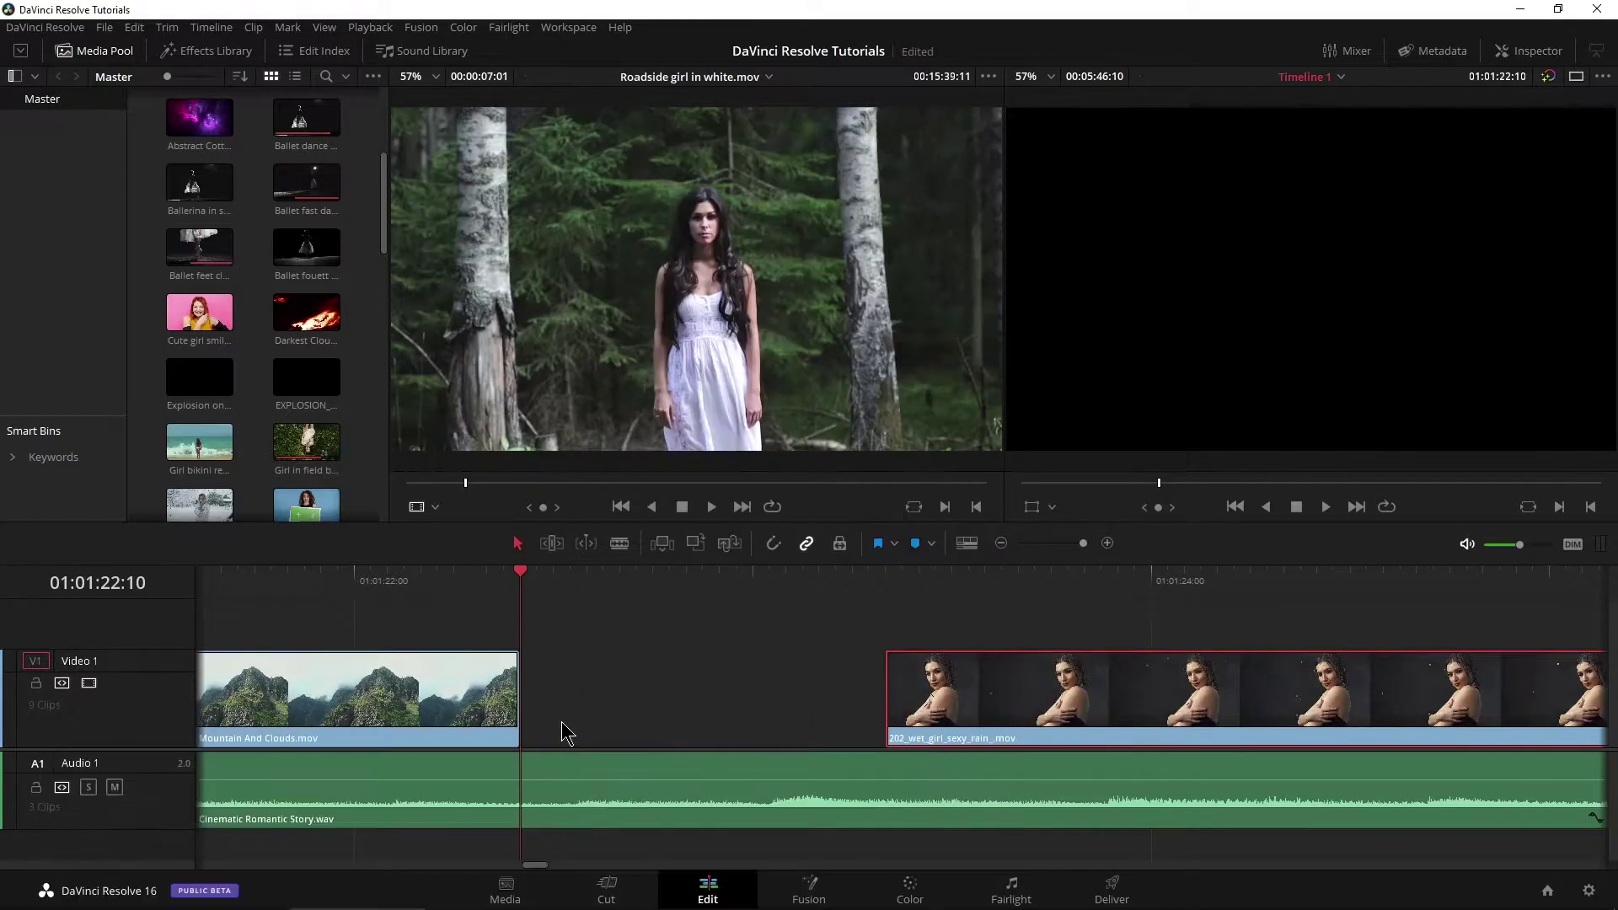
Move the selected clip earlier to about one frame after the Mountain And Clouds clip and select its start edge
drag(973, 693, 623, 692)
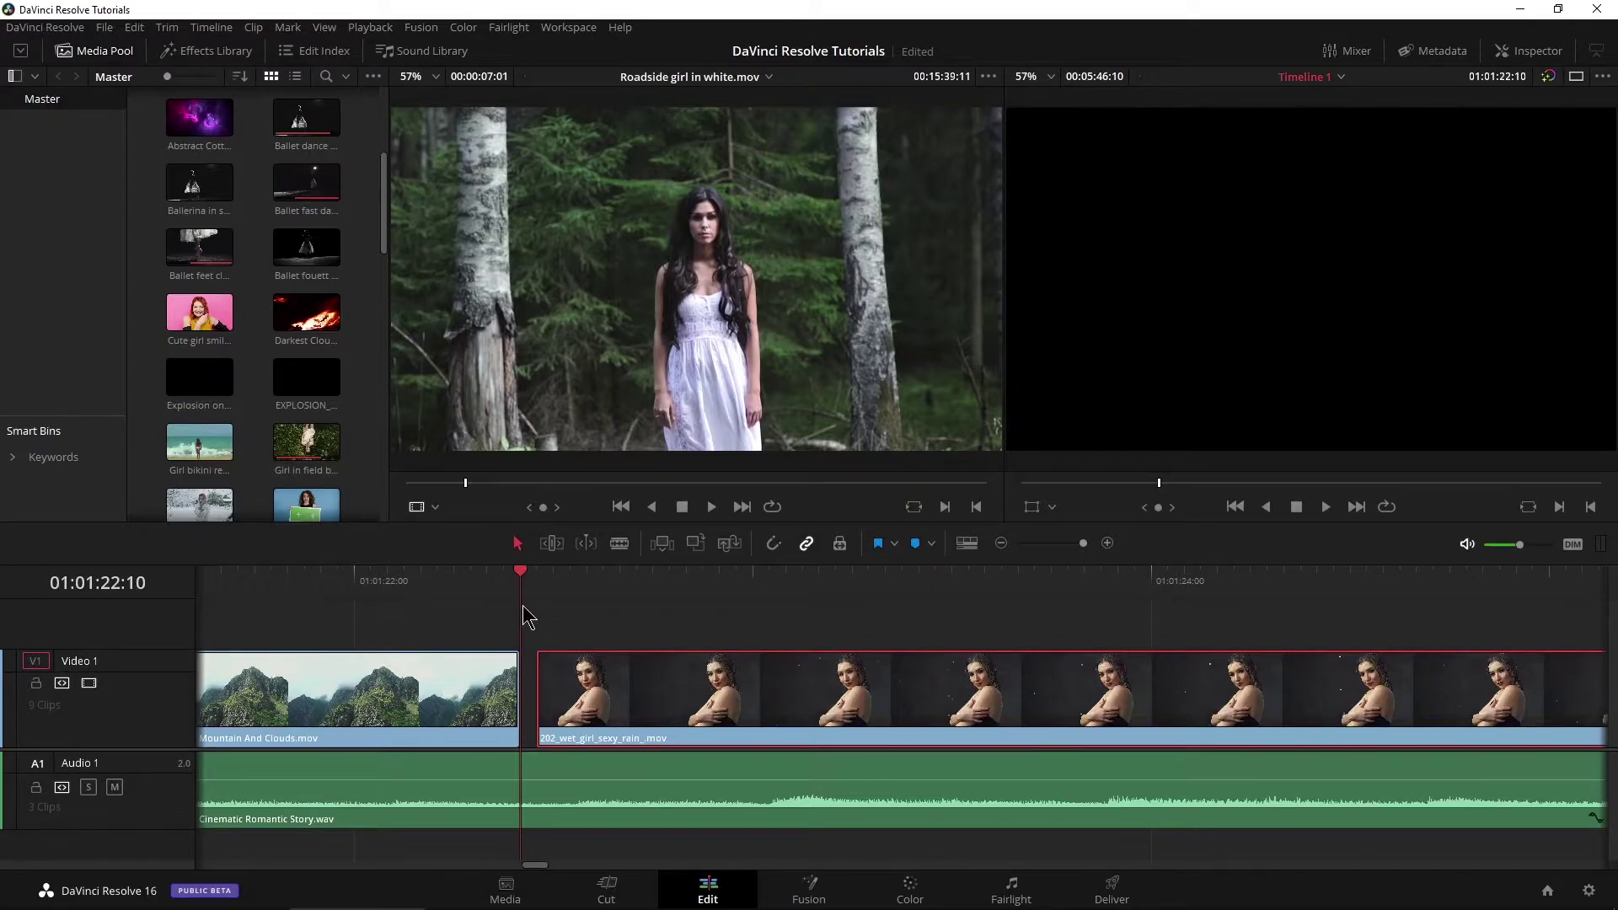
click(563, 622)
click(540, 686)
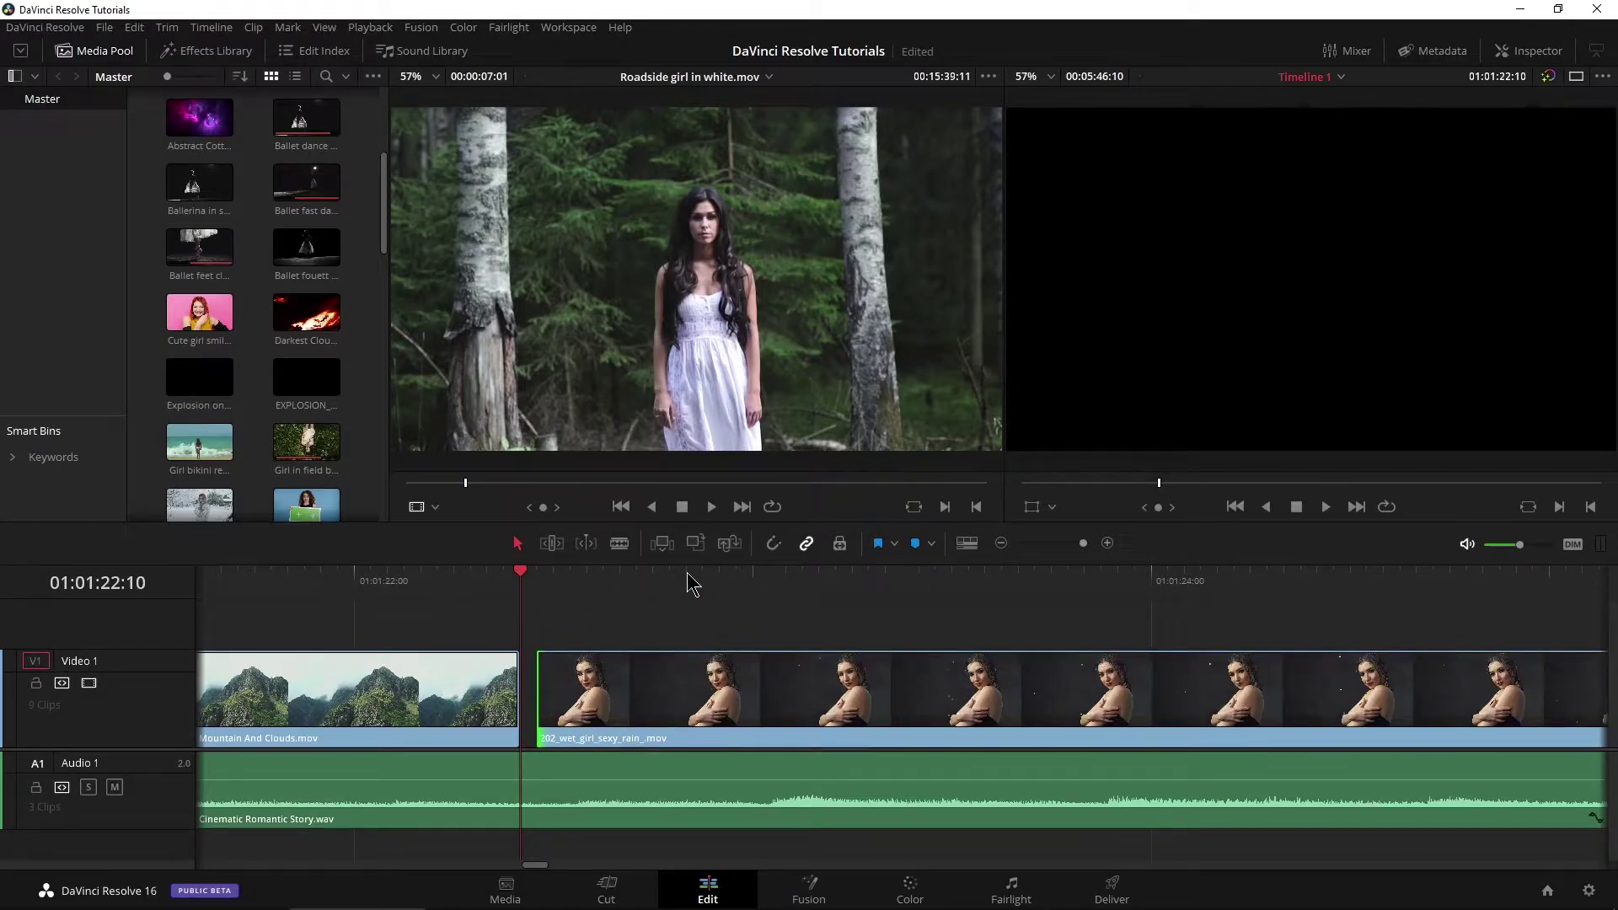
Trim the selected start edge of the 202_wet_girl clip later in single-frame nudges
key(period)
key(period)
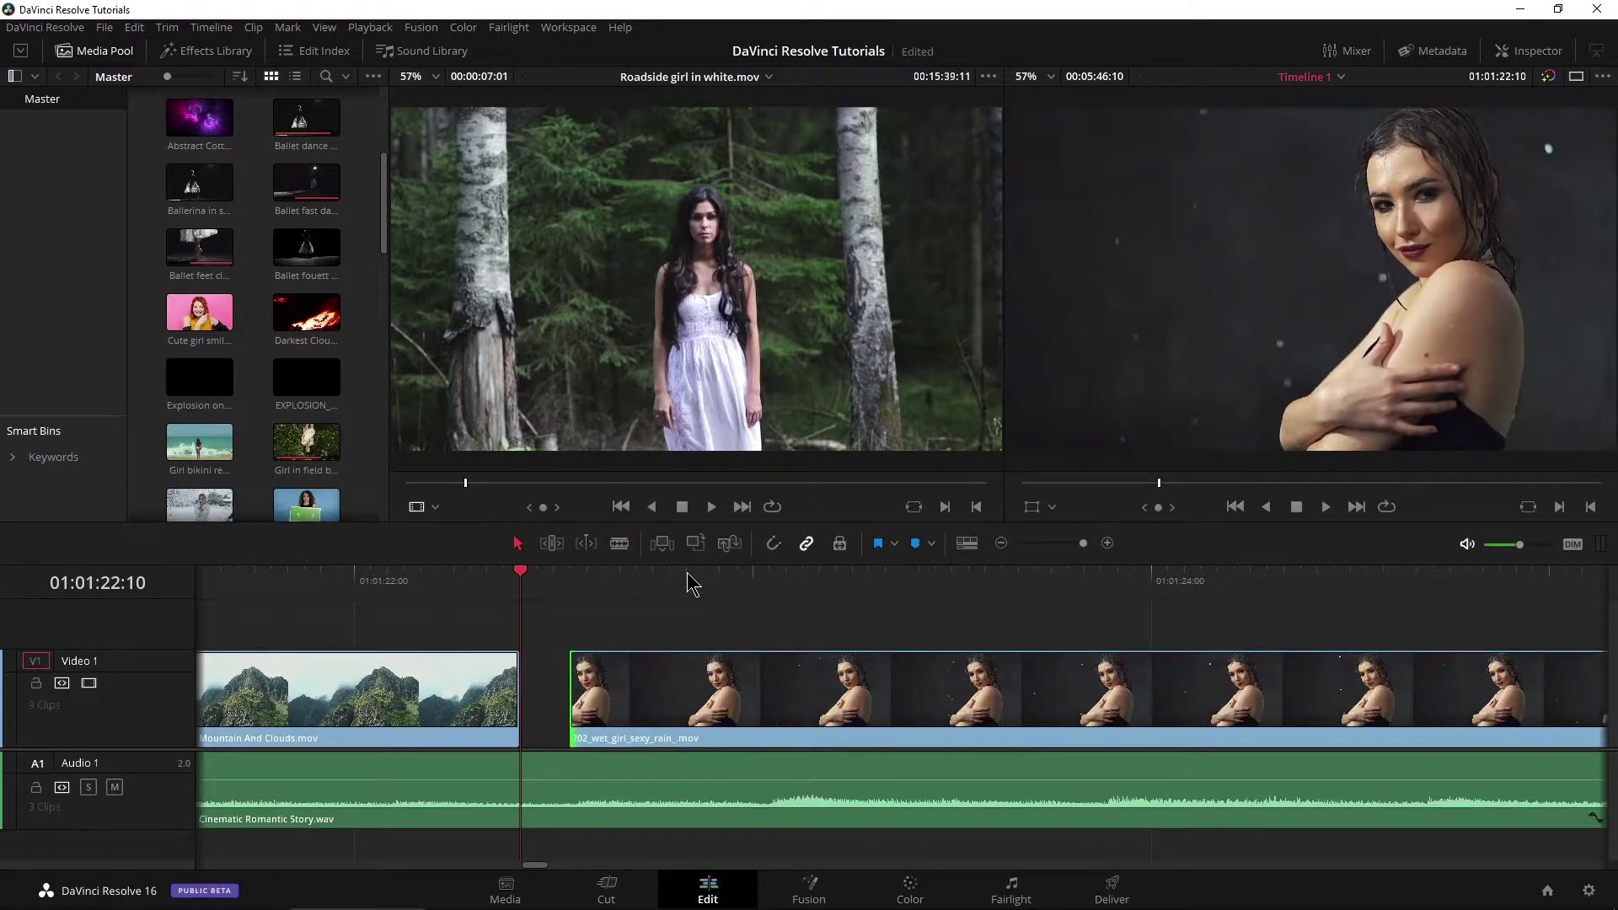
key(period)
key(period)
key(period)
key(period)
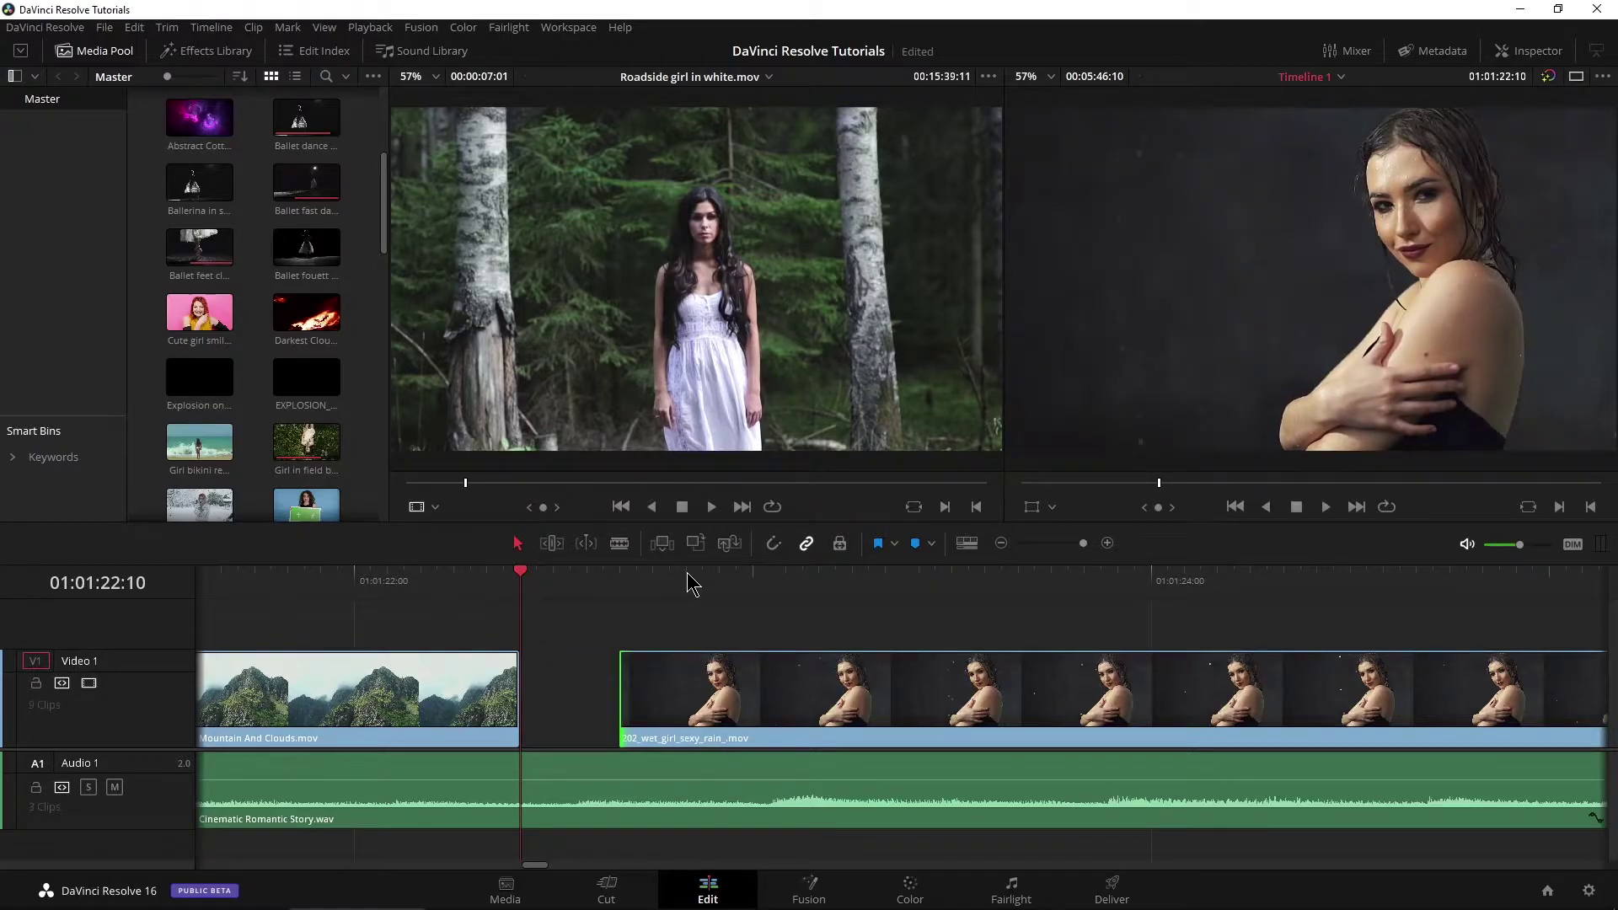
key(period)
Extend the clip's start edge earlier in single-frame nudges, overwriting the end of the Mountain And Clouds clip
key(comma)
key(comma)
key(comma)
key(comma)
key(comma)
key(comma)
key(comma)
key(comma)
key(comma)
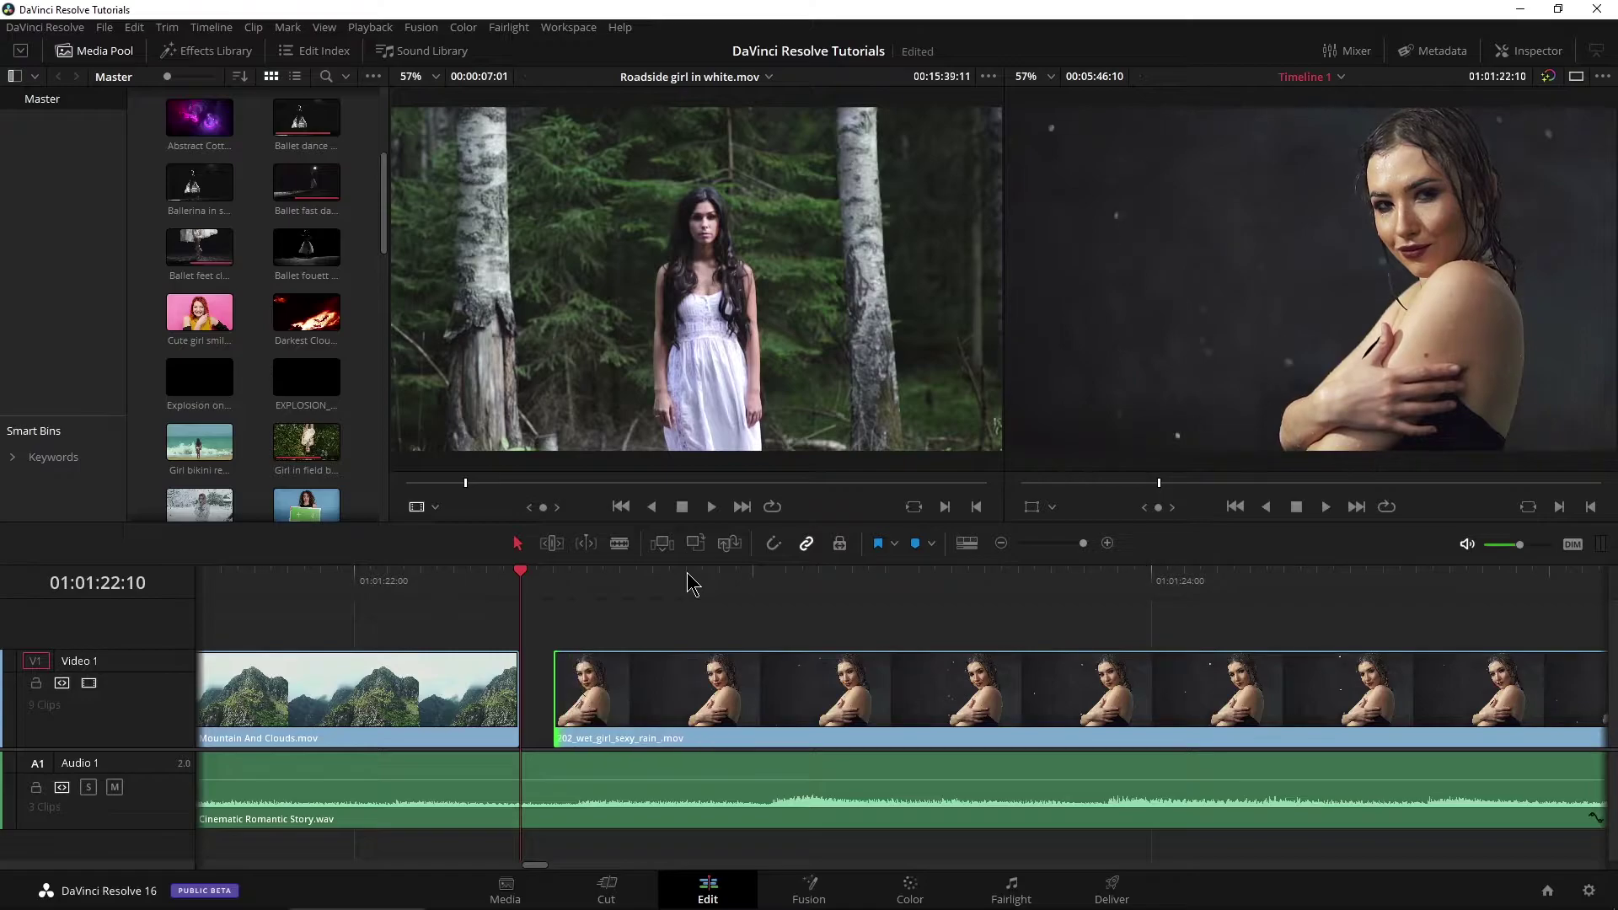
key(comma)
key(comma)
key(comma)
key(comma)
key(comma)
key(comma)
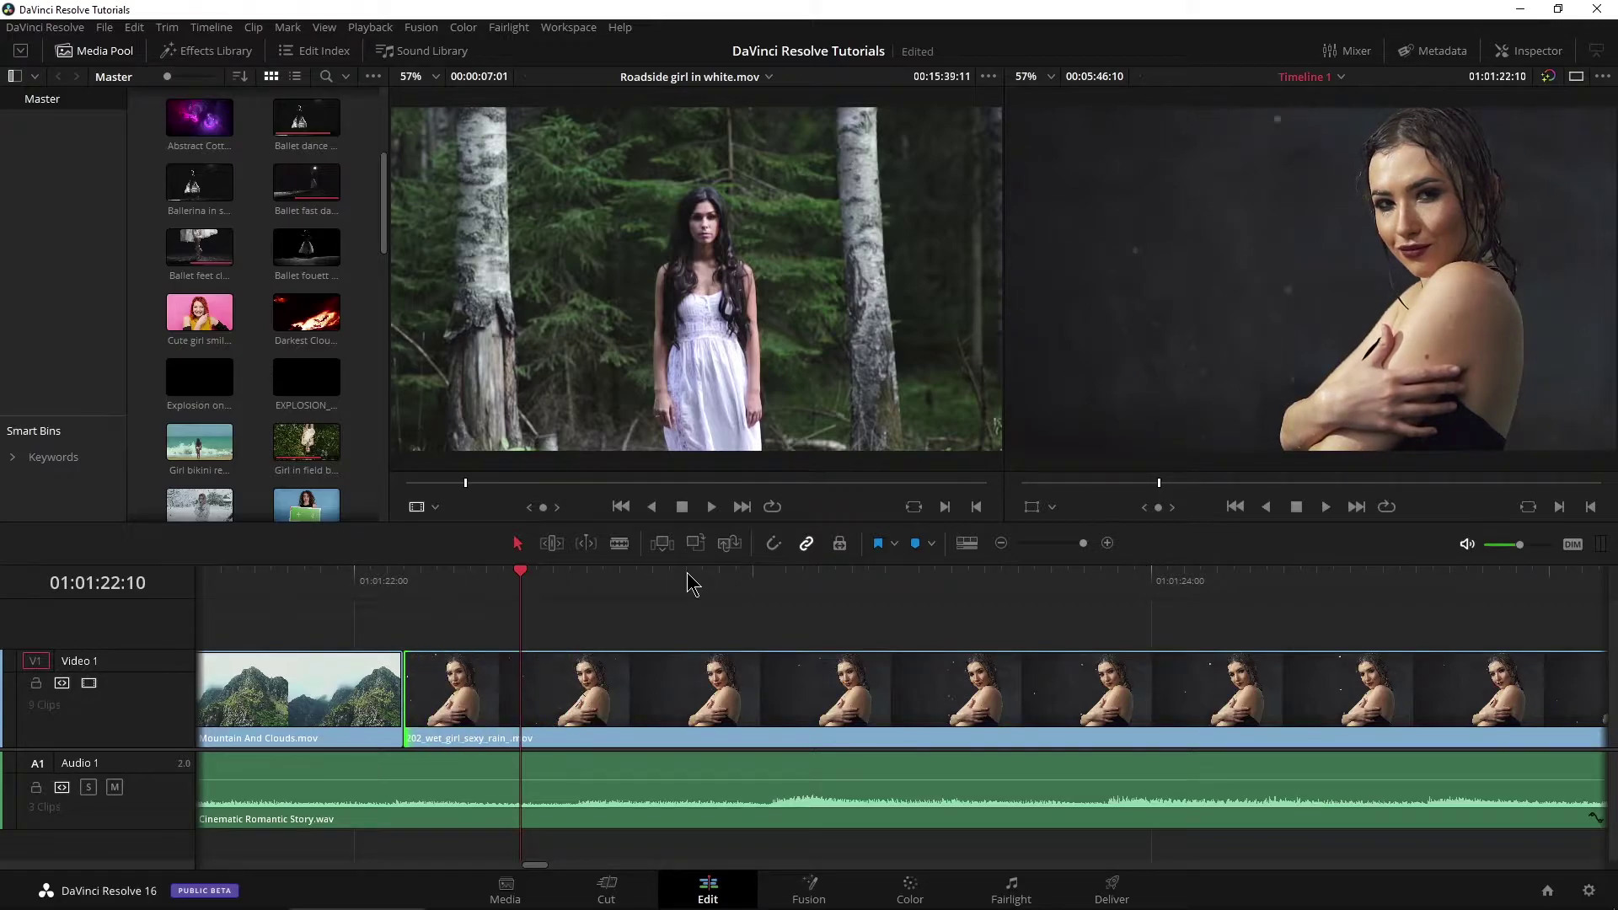
key(comma)
key(comma)
Nudge the start edge later and earlier by single frames, leaving a gap of about three frames after the Mountain And Clouds clip
key(period)
key(period)
key(period)
key(period)
key(period)
key(comma)
key(comma)
key(comma)
key(comma)
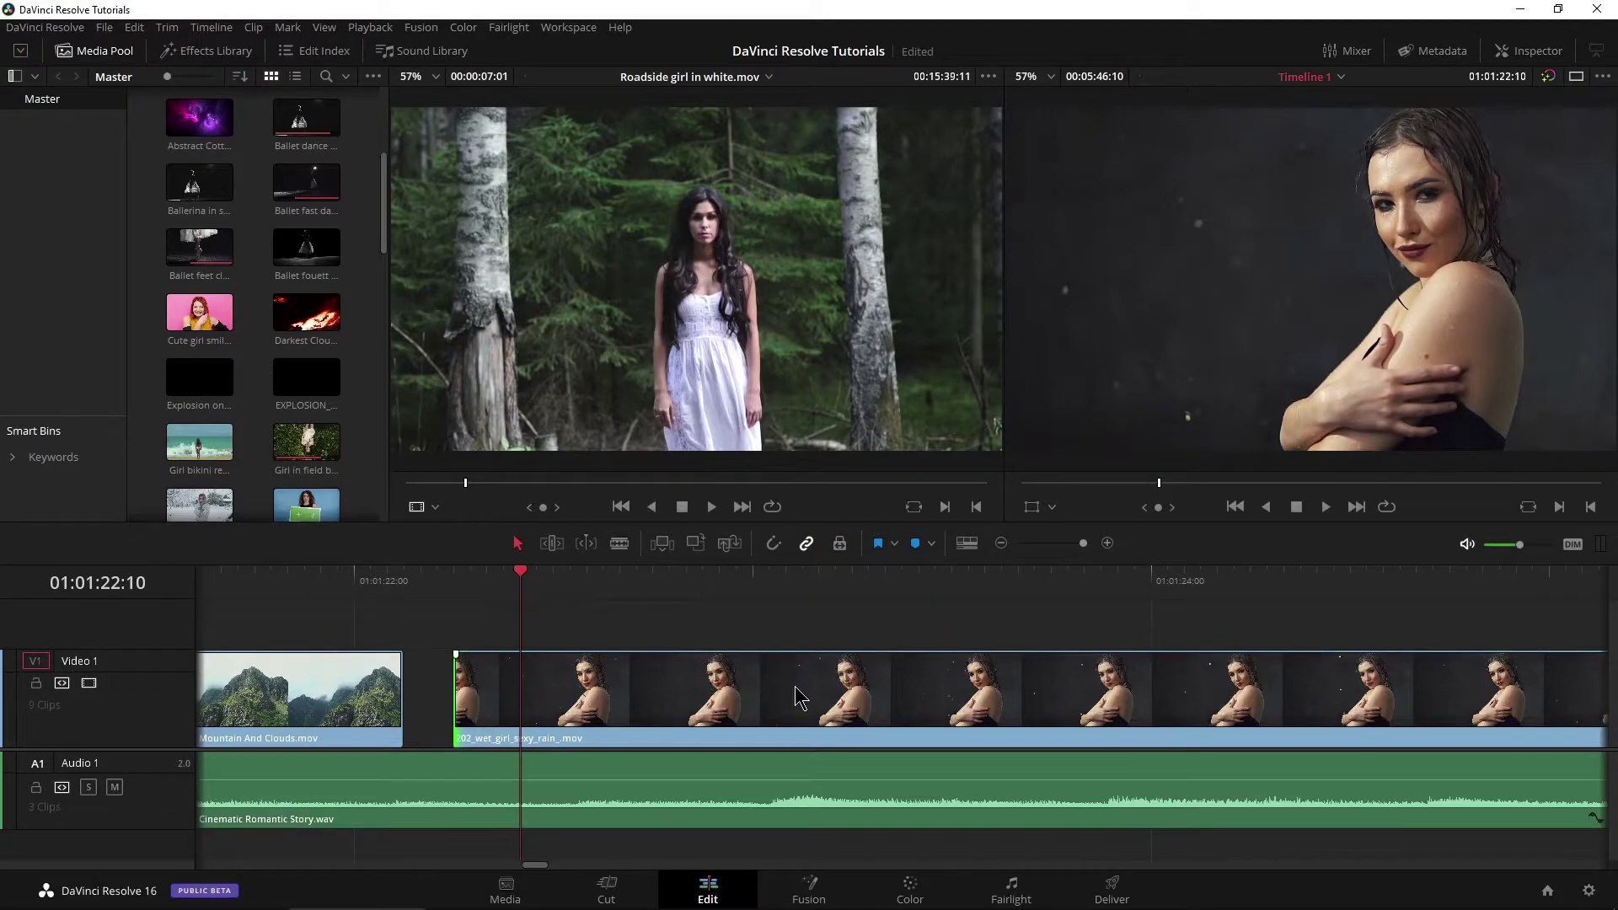
Select the end edge of the Mountain And Clouds clip and trim it two frames earlier
scroll(795, 691, left, 3)
scroll(795, 696, left, 3)
click(902, 694)
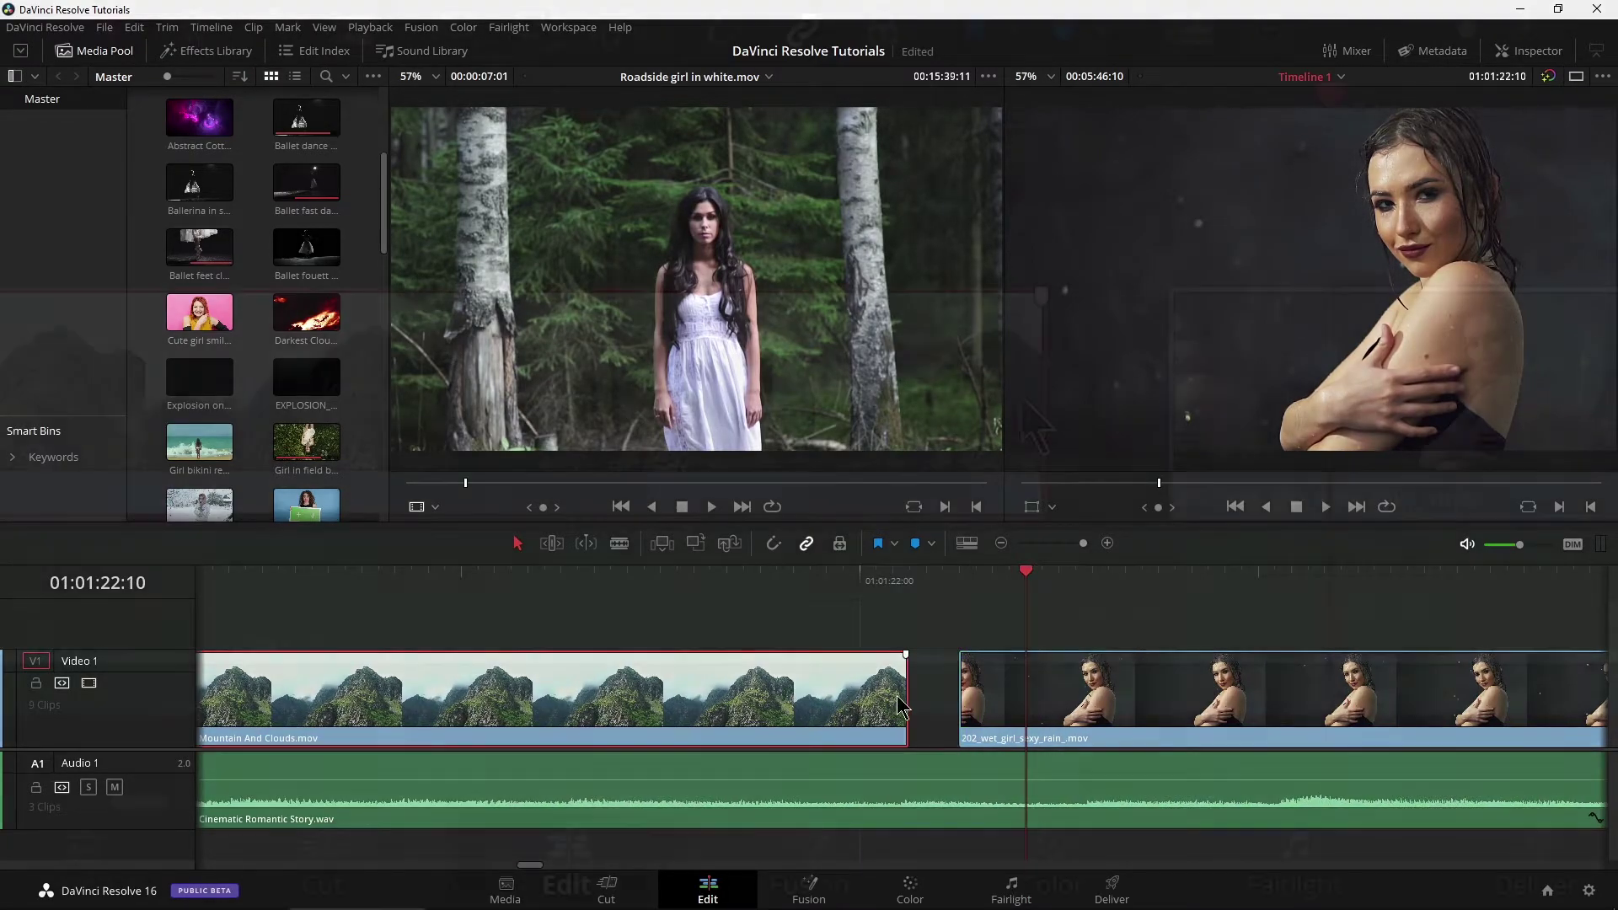
key(comma)
key(comma)
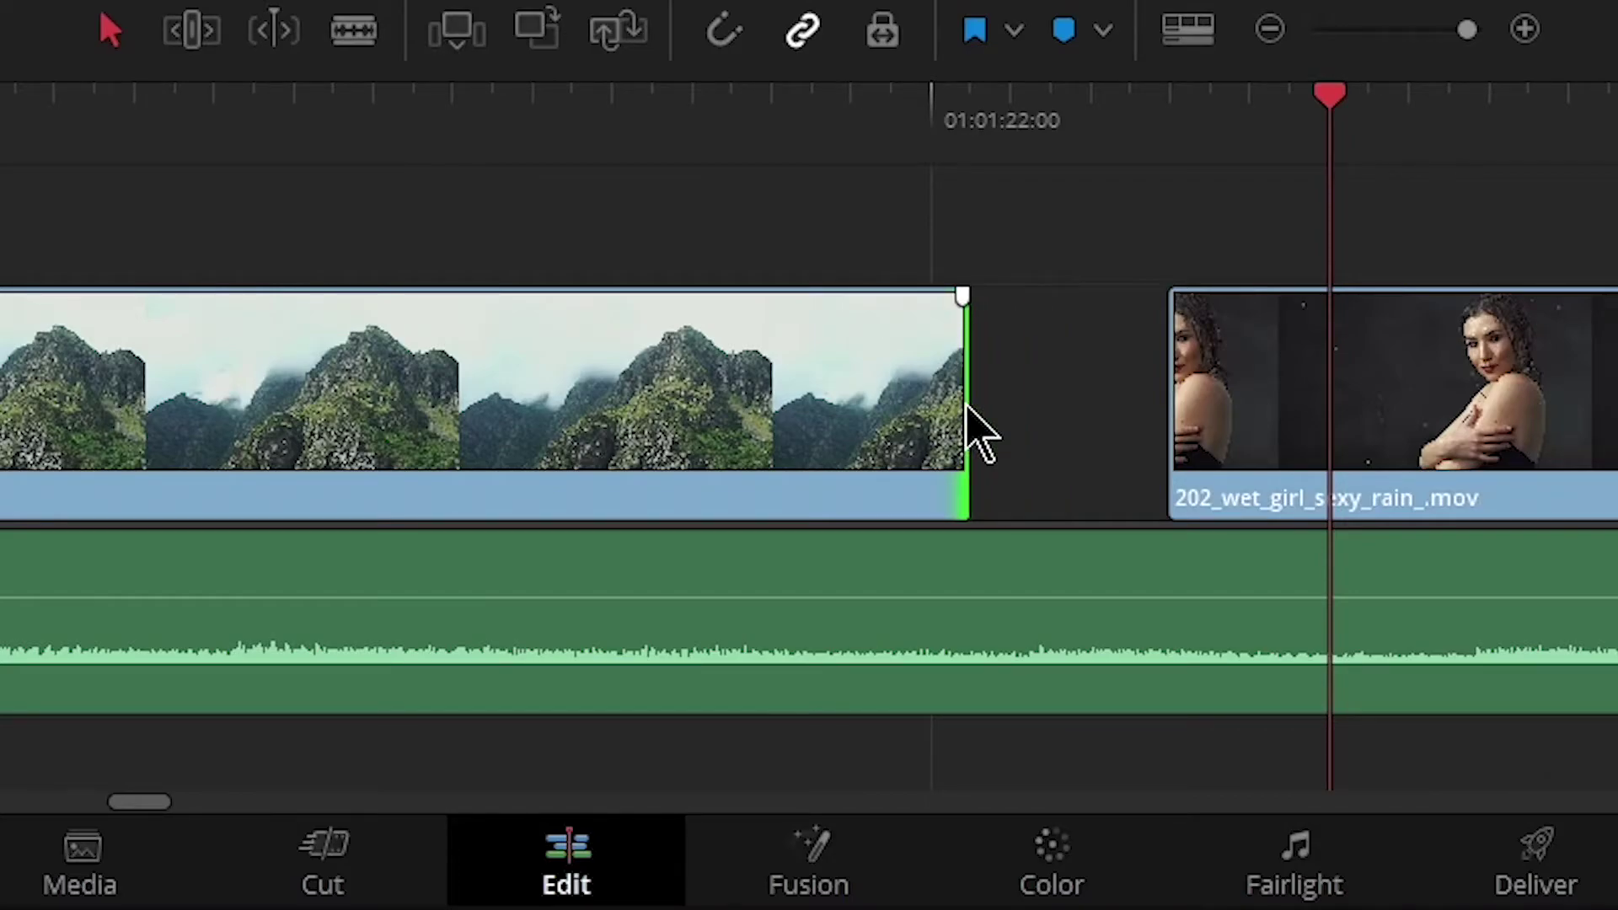
Fast-nudge the Mountain And Clouds clip's end edge earlier three times and later three times, five frames each
key(shift+comma)
key(shift+comma)
key(shift+comma)
key(shift+period)
key(shift+period)
key(shift+period)
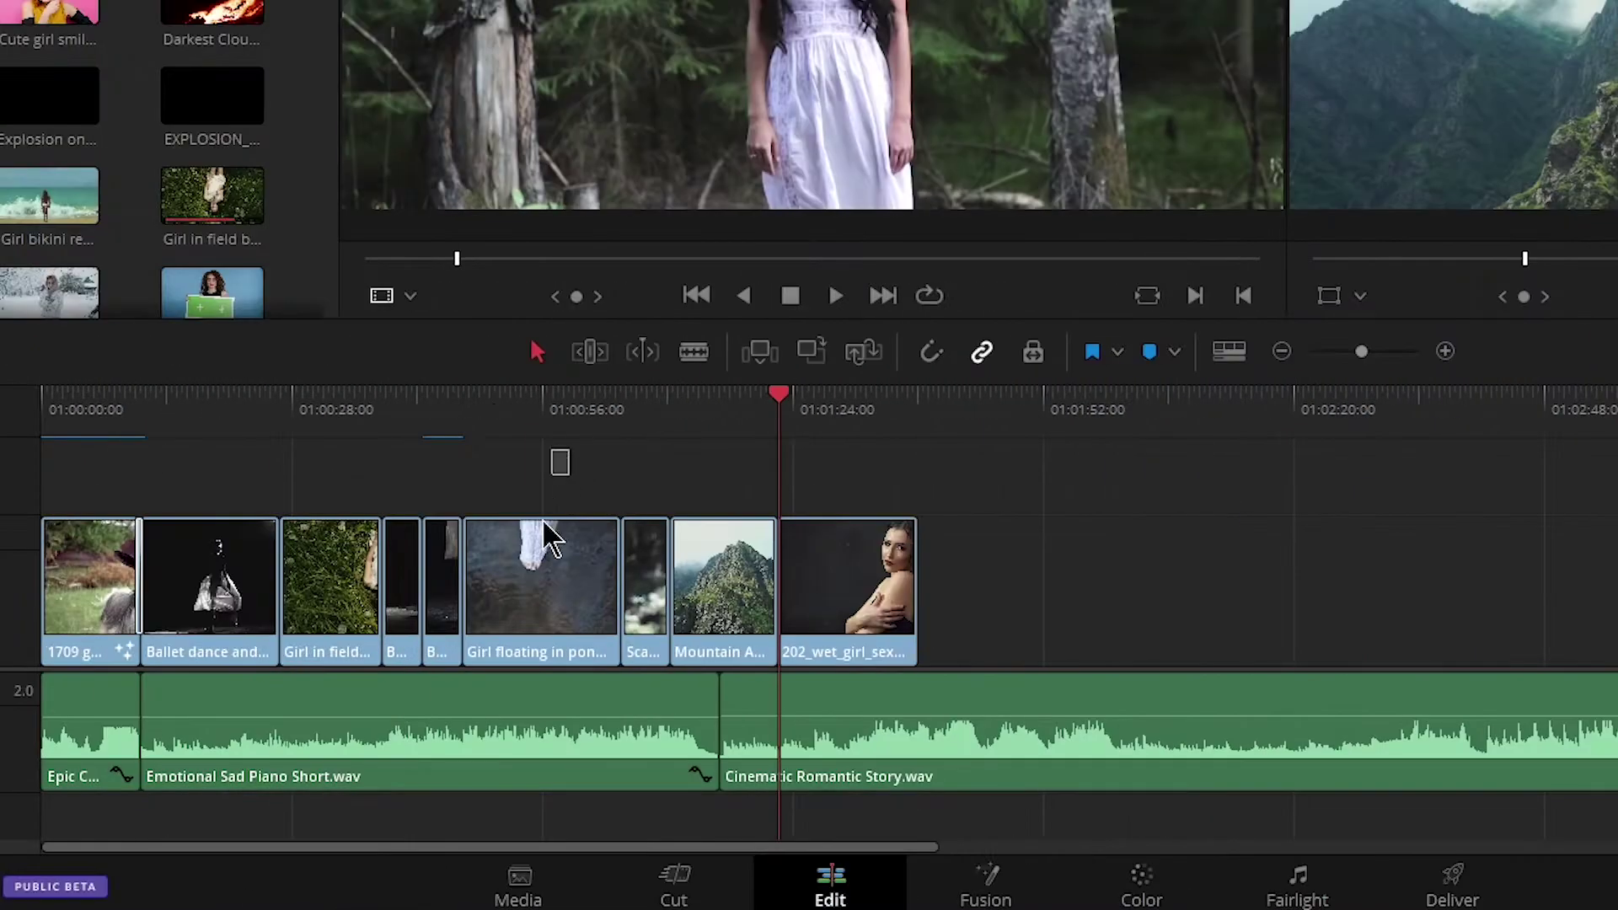
Select the last four clips on the video track together and nudge them later, opening a gap after the preceding clip
drag(566, 447, 1085, 594)
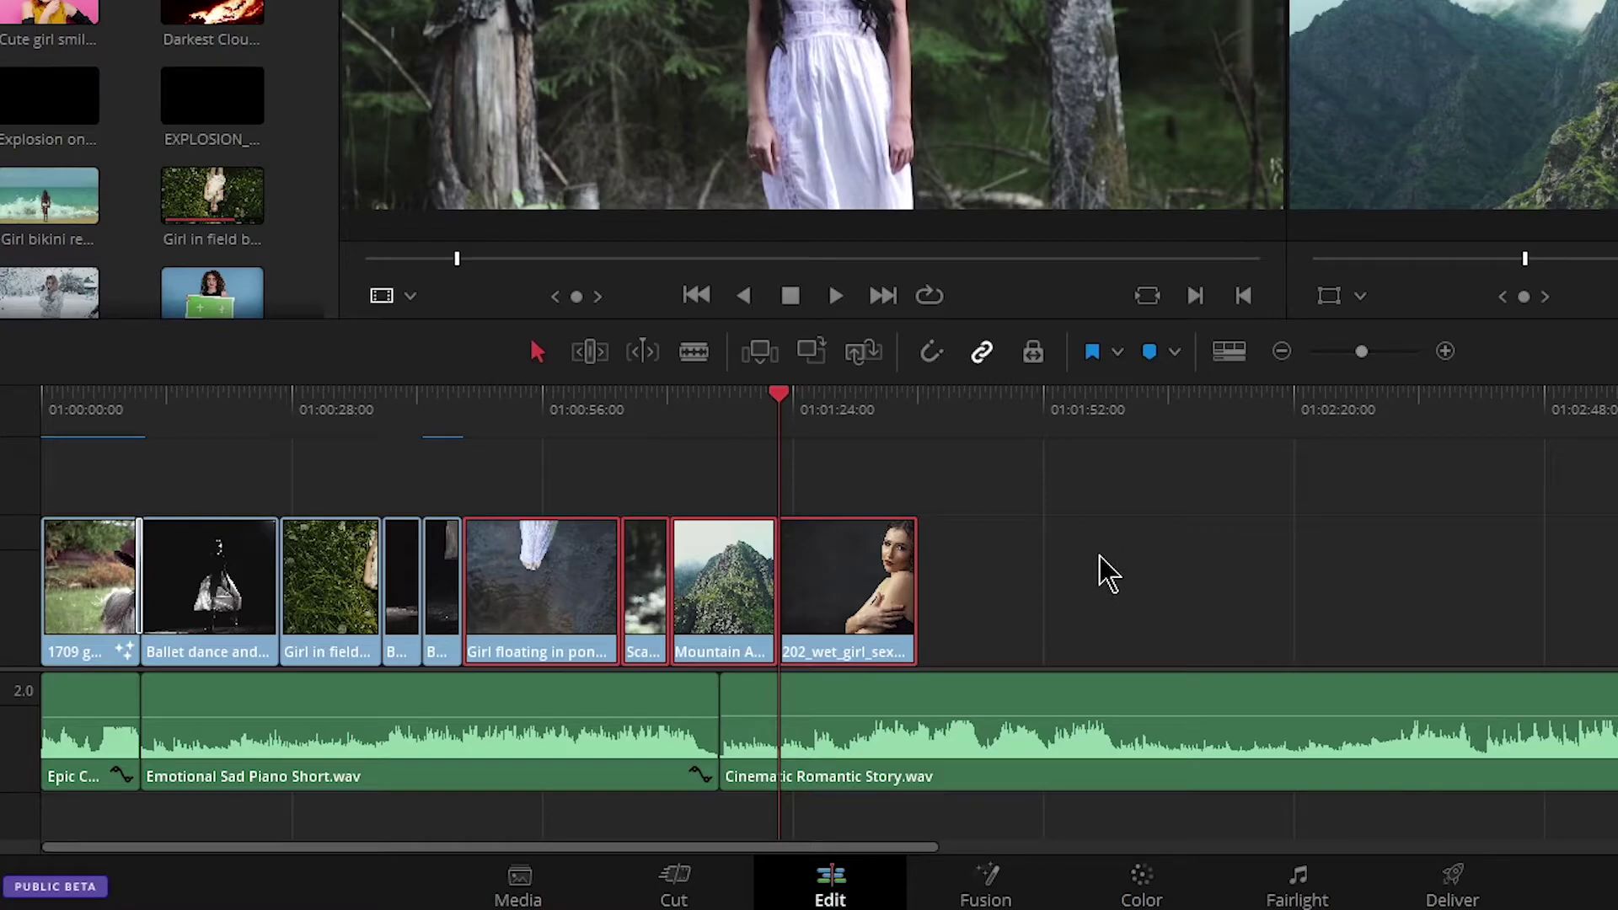
key(period)
key(period)
key(period)
key(period)
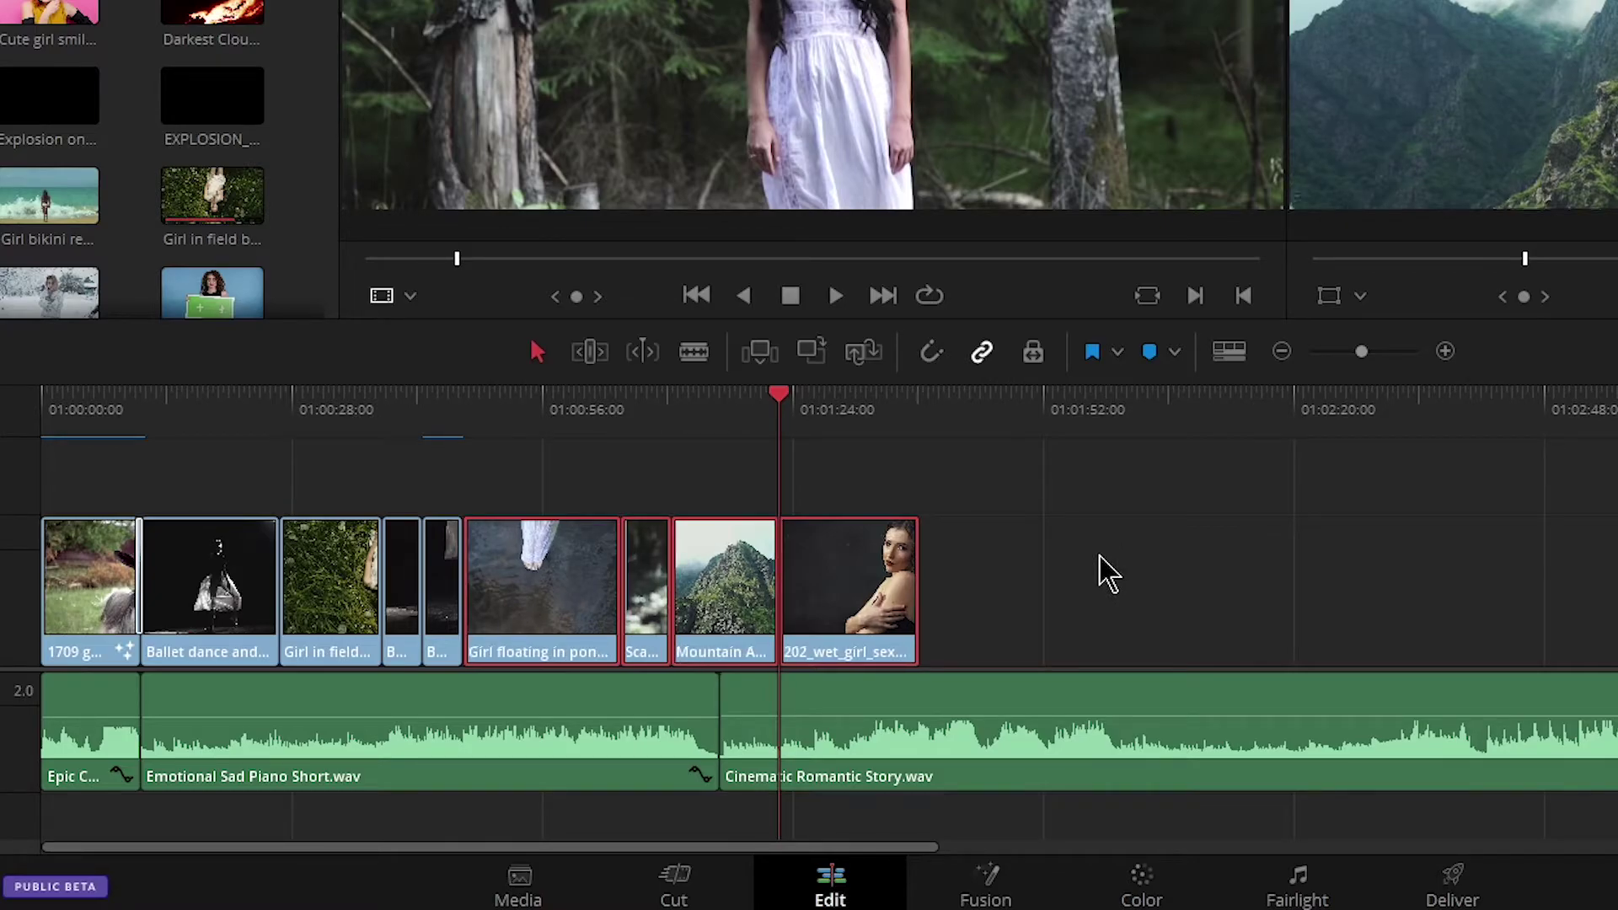
key(period)
key(period)
key(period)
key(period)
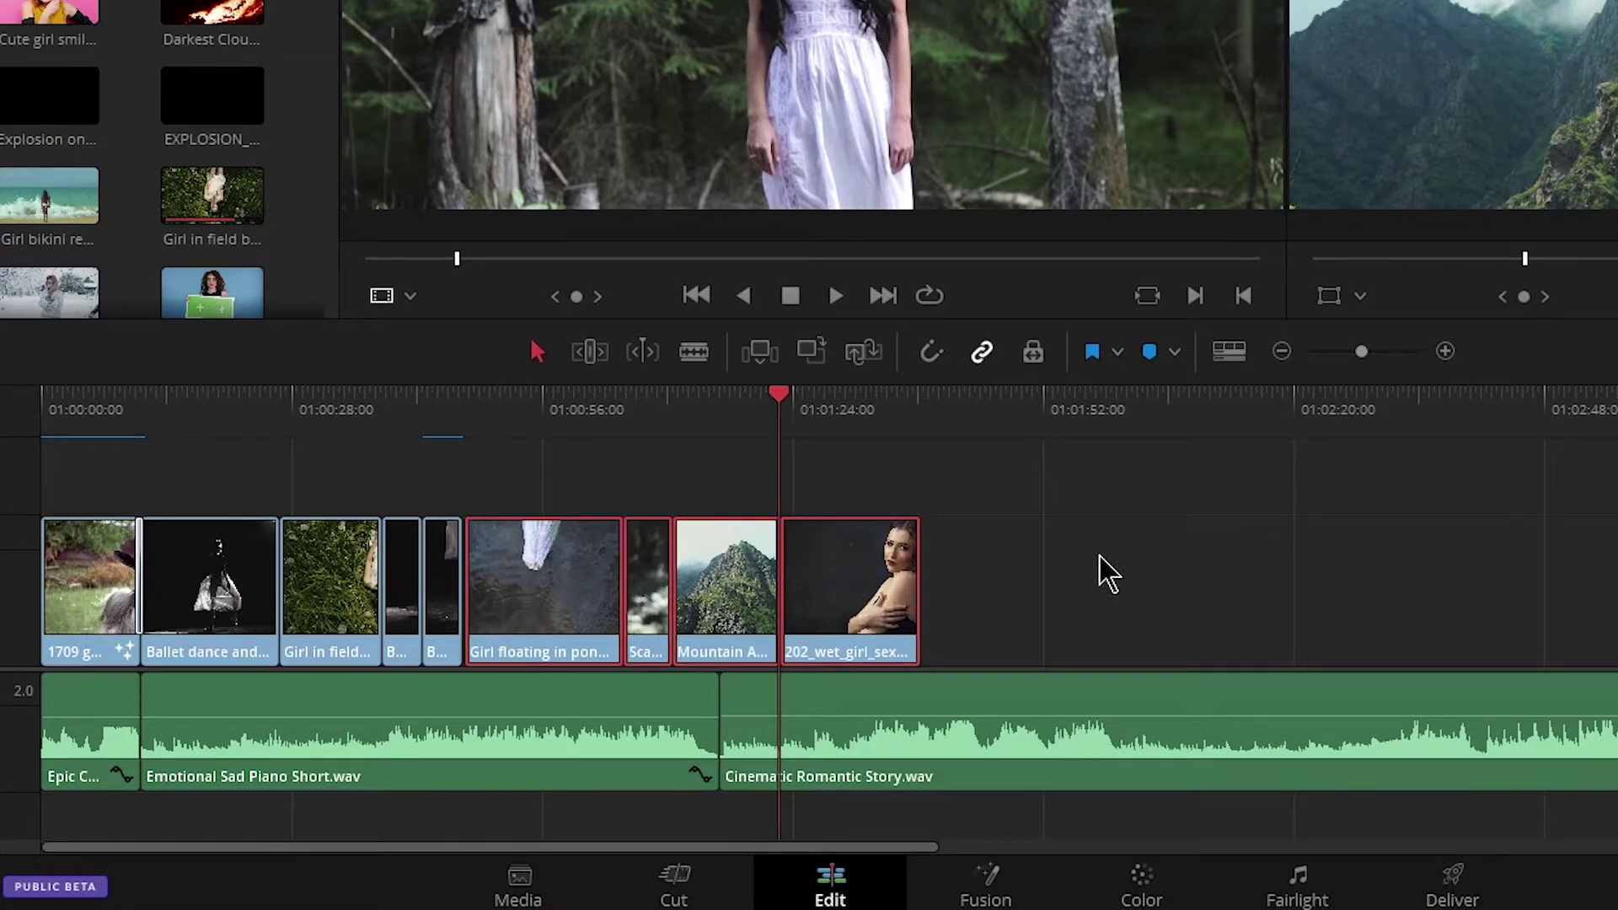
key(period)
key(period)
key(period)
key(period)
key(period)
key(period)
key(period)
key(period)
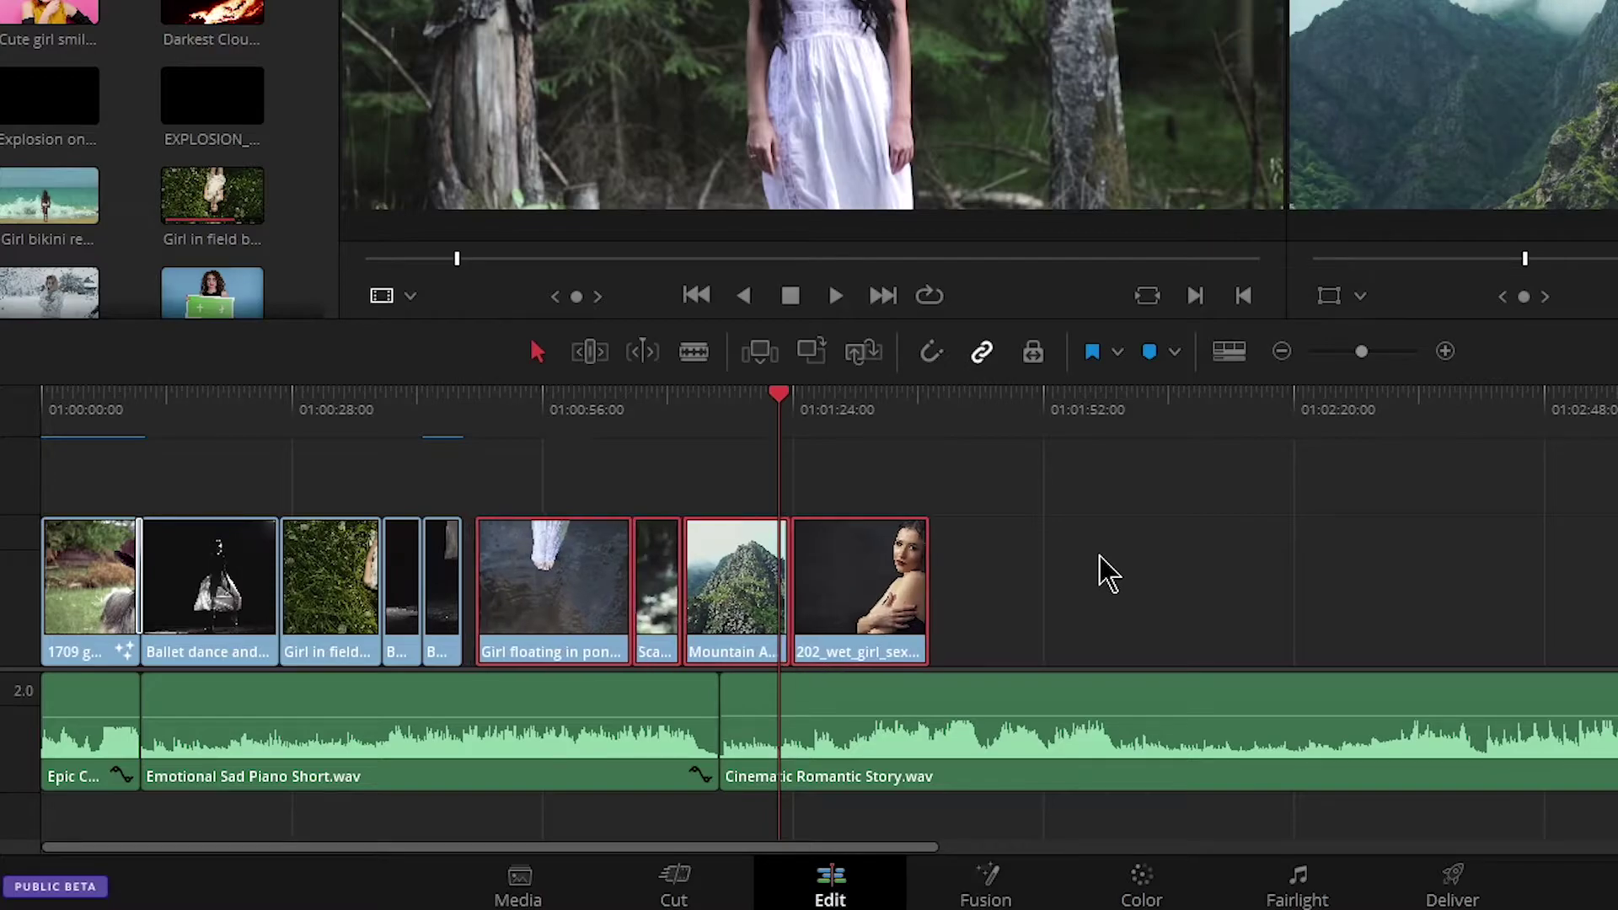
Nudge the four selected clips further to a later position on the timeline
drag(1362, 352, 1377, 350)
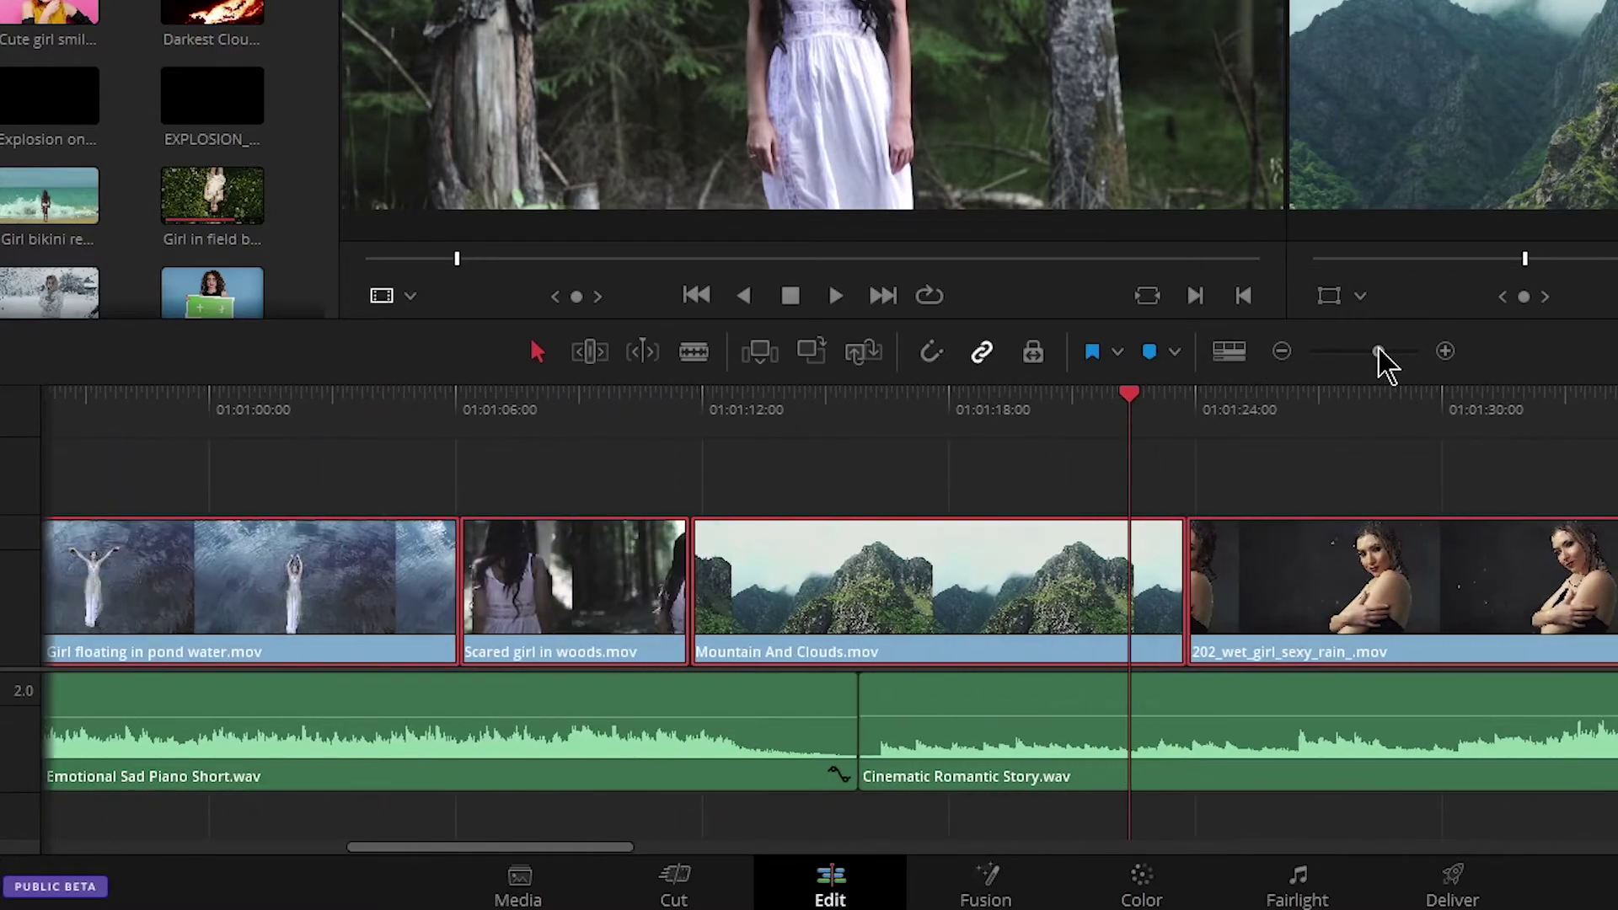
key(period)
key(period)
key(period)
key(period)
key(period)
key(period)
key(period)
key(period)
key(period)
key(period)
key(period)
key(period)
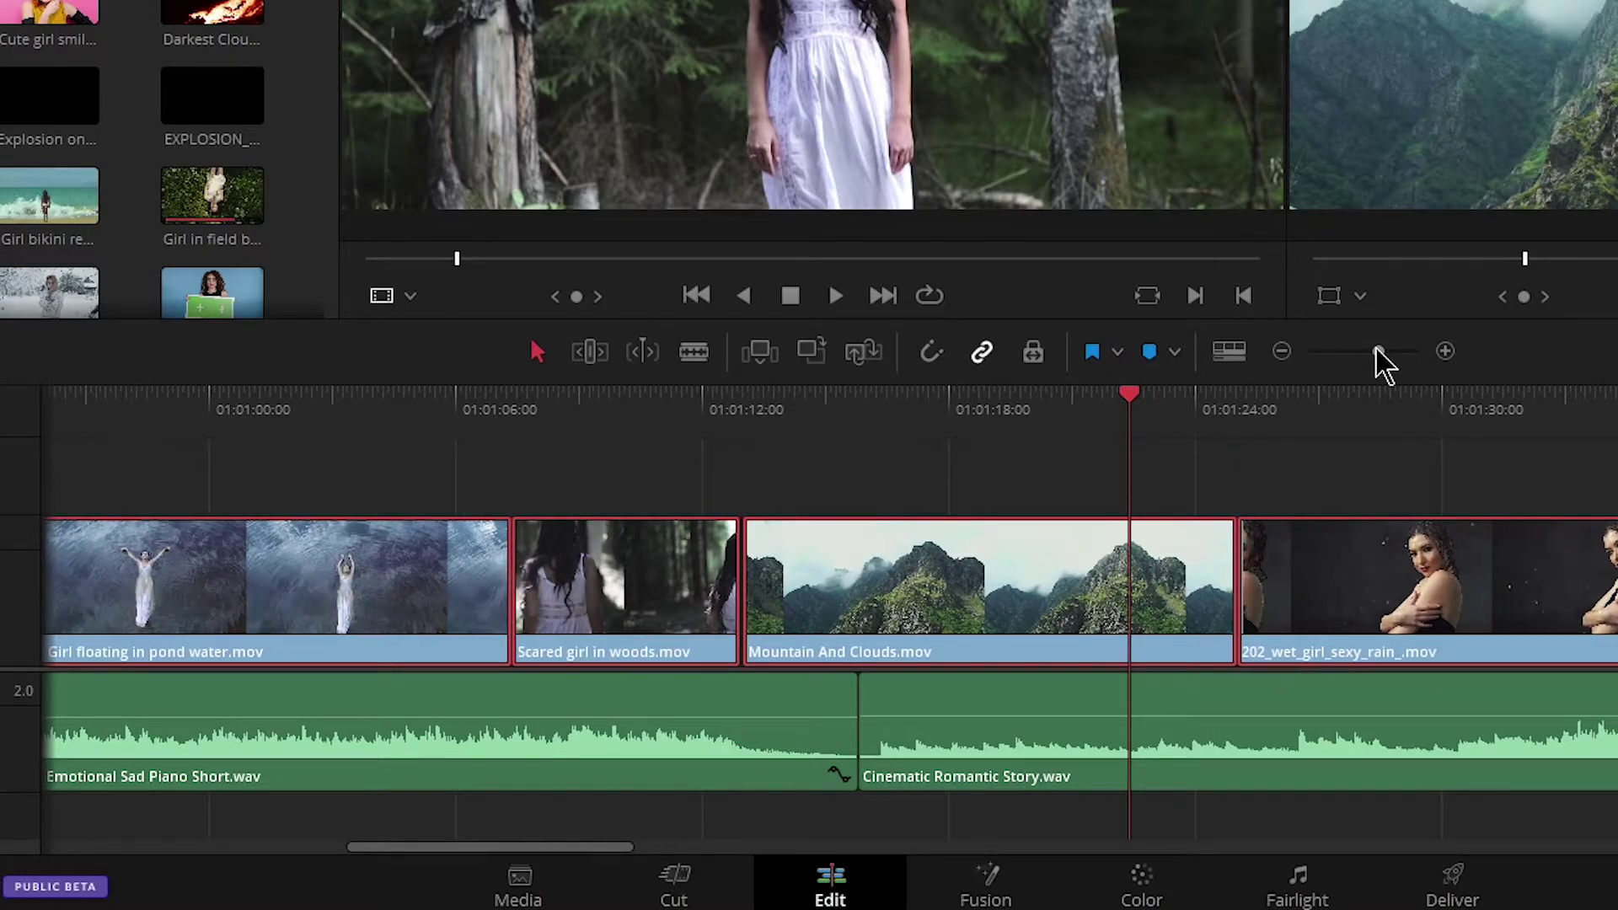
key(period)
key(period)
key(period)
key(period)
key(period)
key(period)
key(period)
key(period)
key(period)
key(period)
key(period)
key(period)
key(period)
key(period)
key(period)
Nudge the four selected clips back earlier with repeated nudges, and fast-nudge them later once
key(comma)
key(comma)
key(comma)
key(comma)
key(comma)
key(comma)
key(comma)
key(comma)
key(comma)
key(comma)
key(comma)
key(comma)
key(comma)
key(comma)
key(comma)
key(comma)
key(comma)
key(comma)
key(comma)
key(comma)
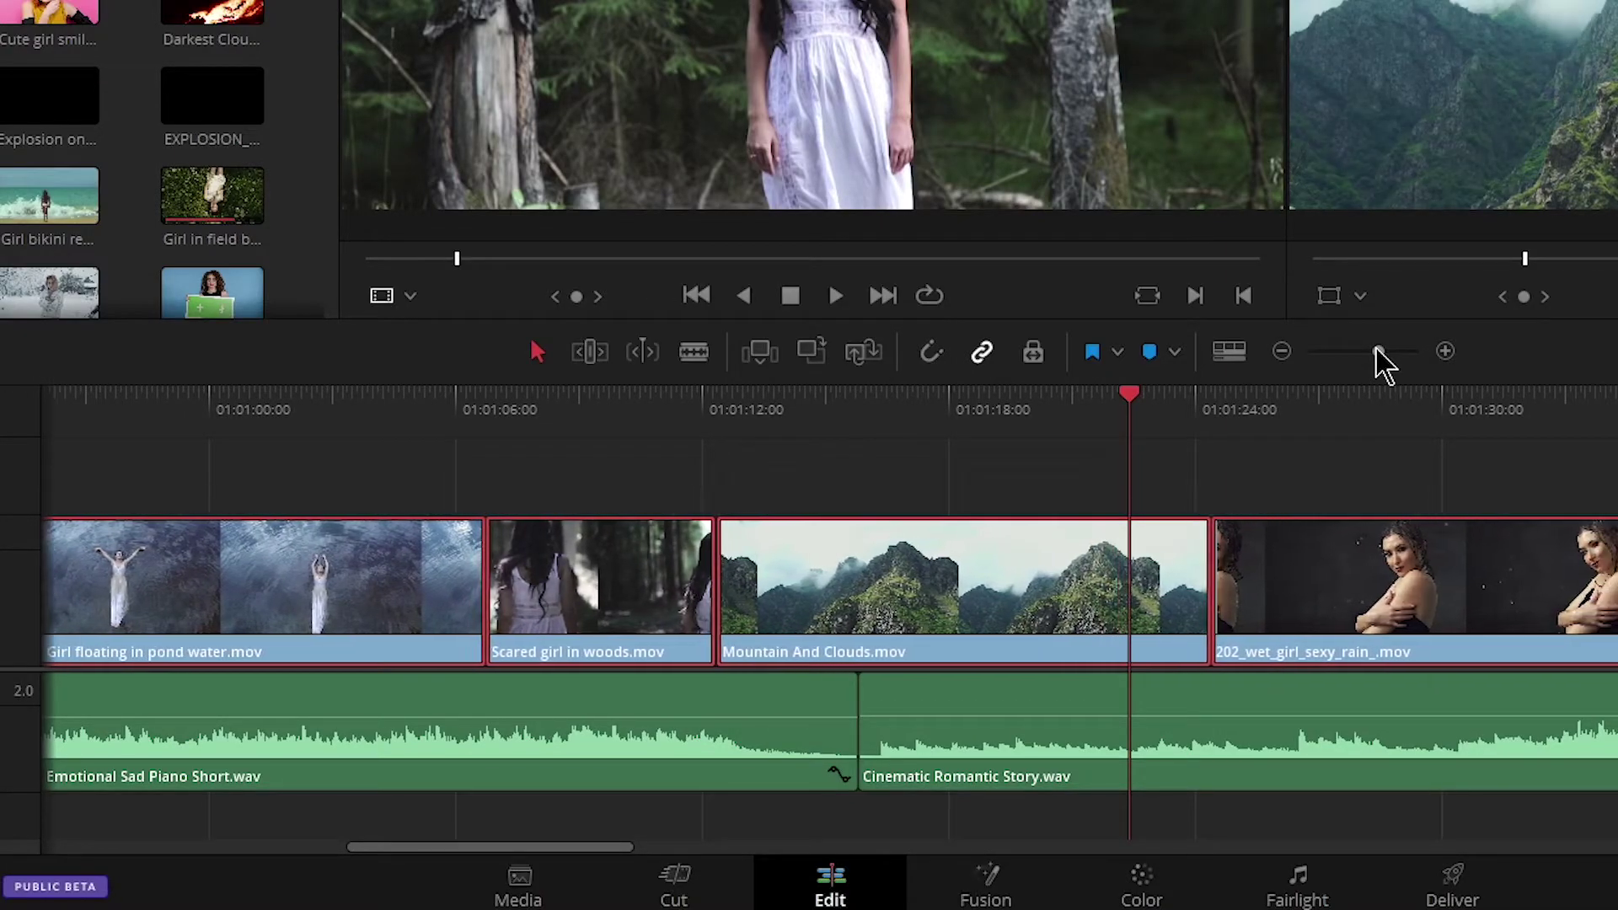
key(shift+period)
Switch to Trim Edit mode and select the end edge of the Mountain And Clouds clip
drag(1356, 353, 1349, 357)
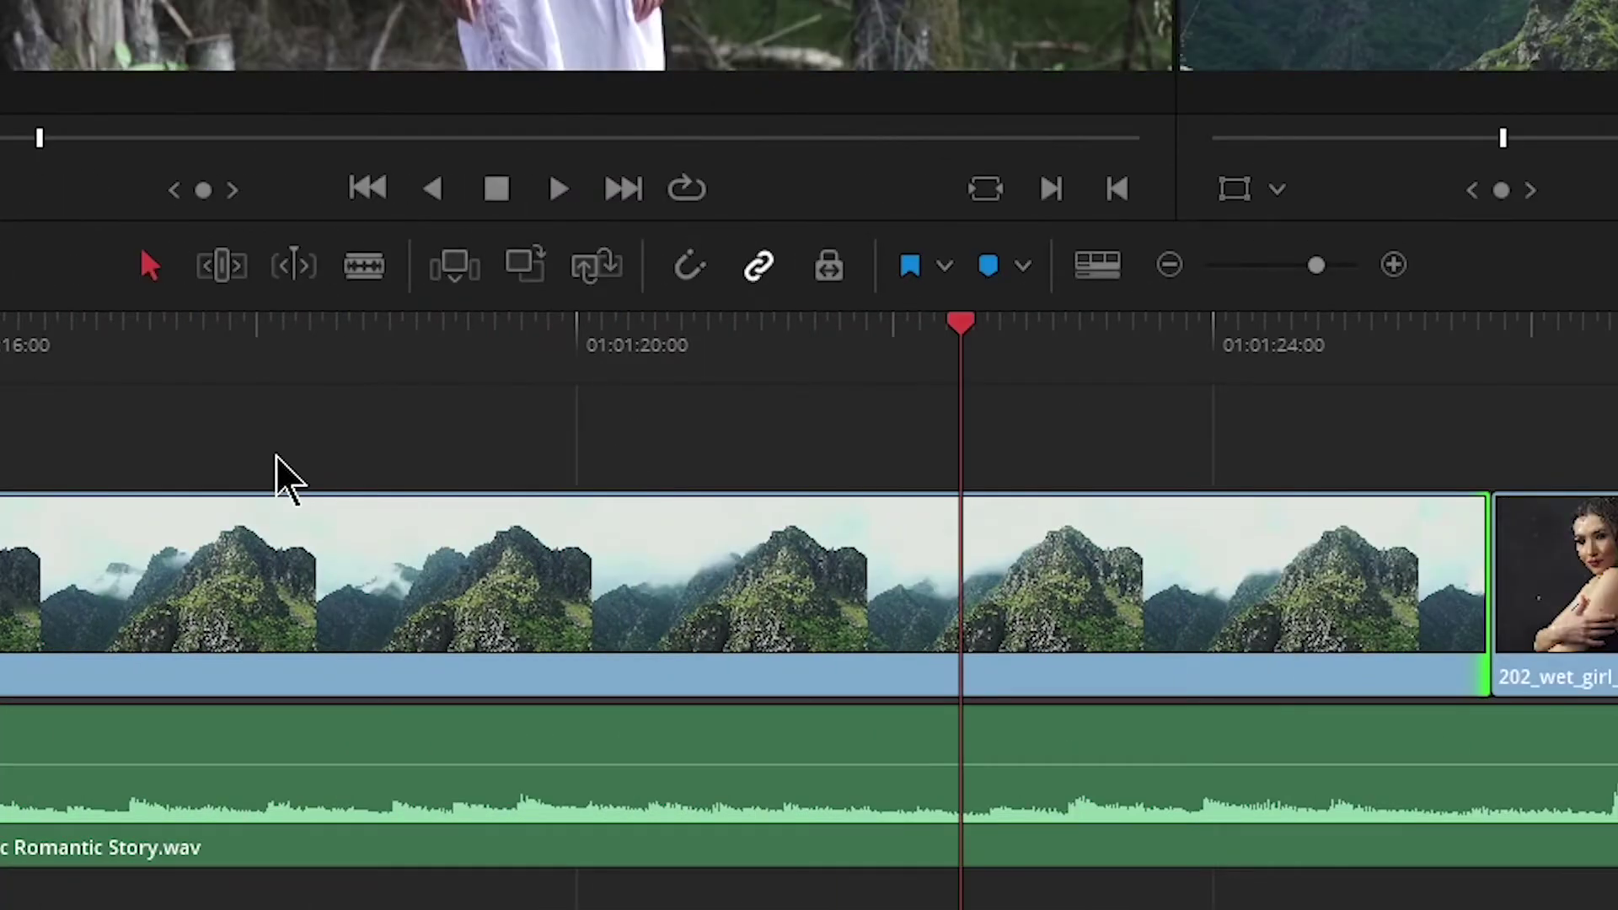
click(275, 456)
click(204, 267)
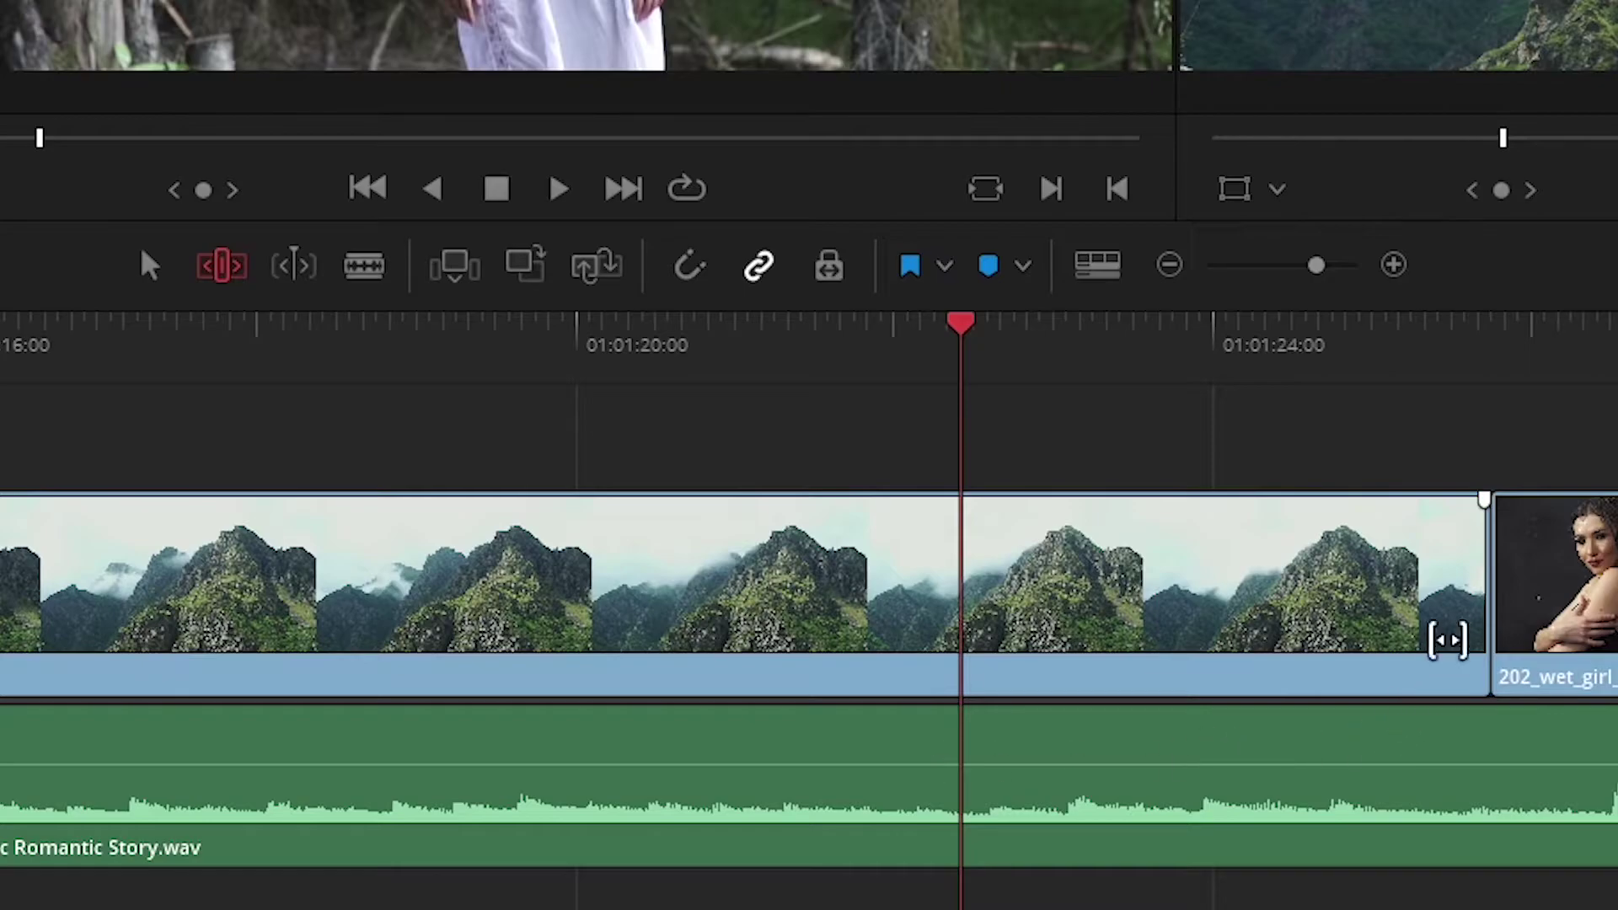
click(1466, 570)
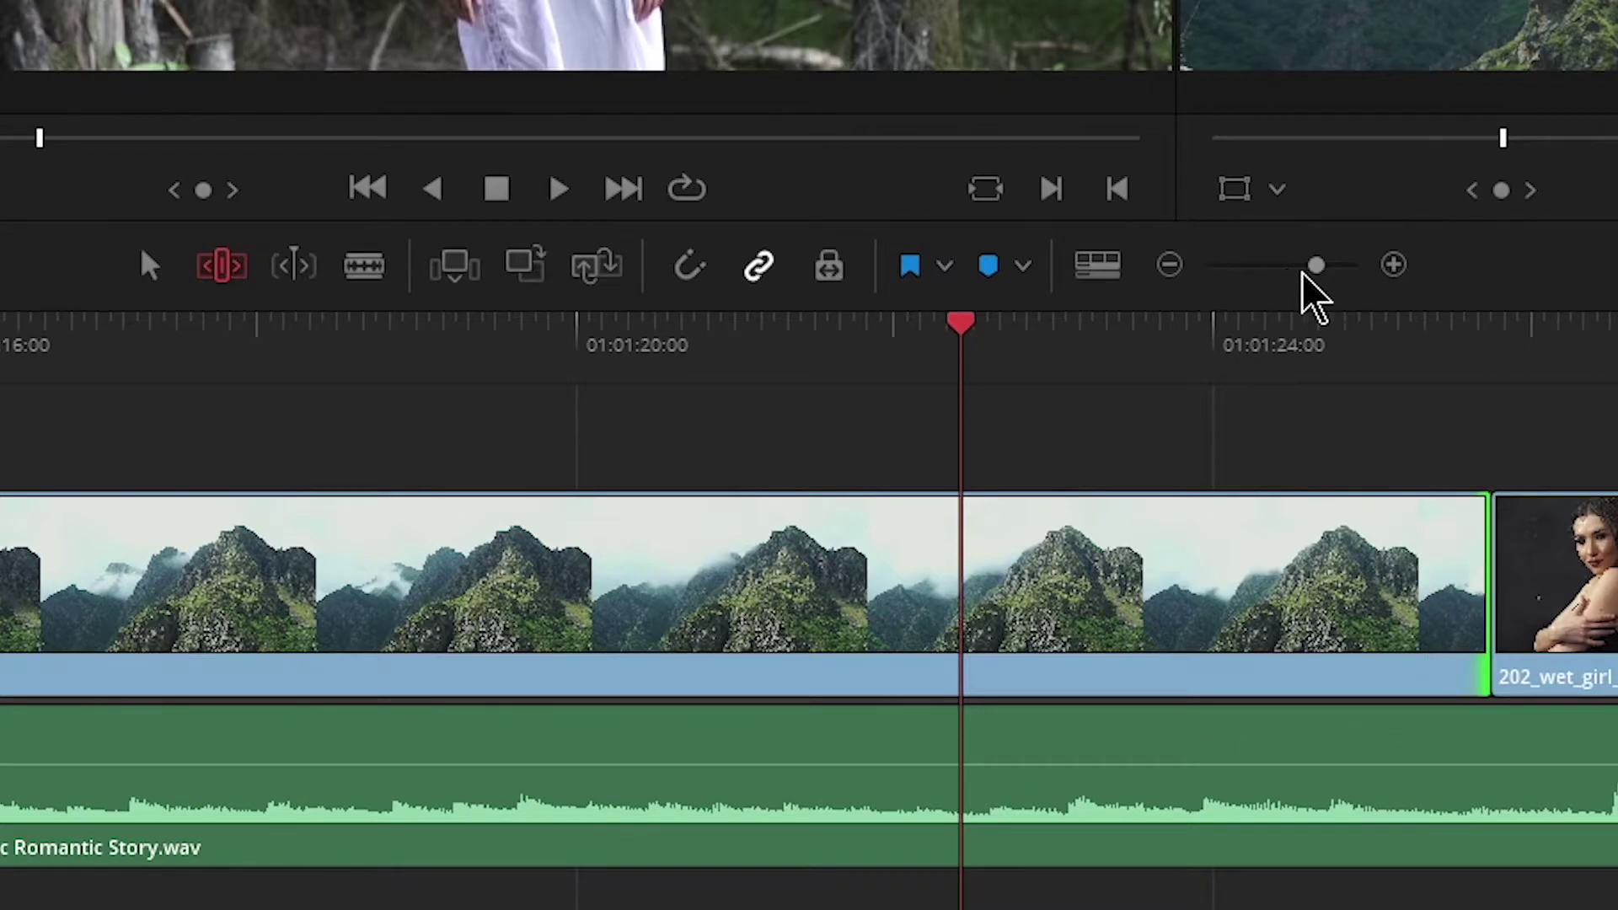
drag(1317, 267, 1346, 267)
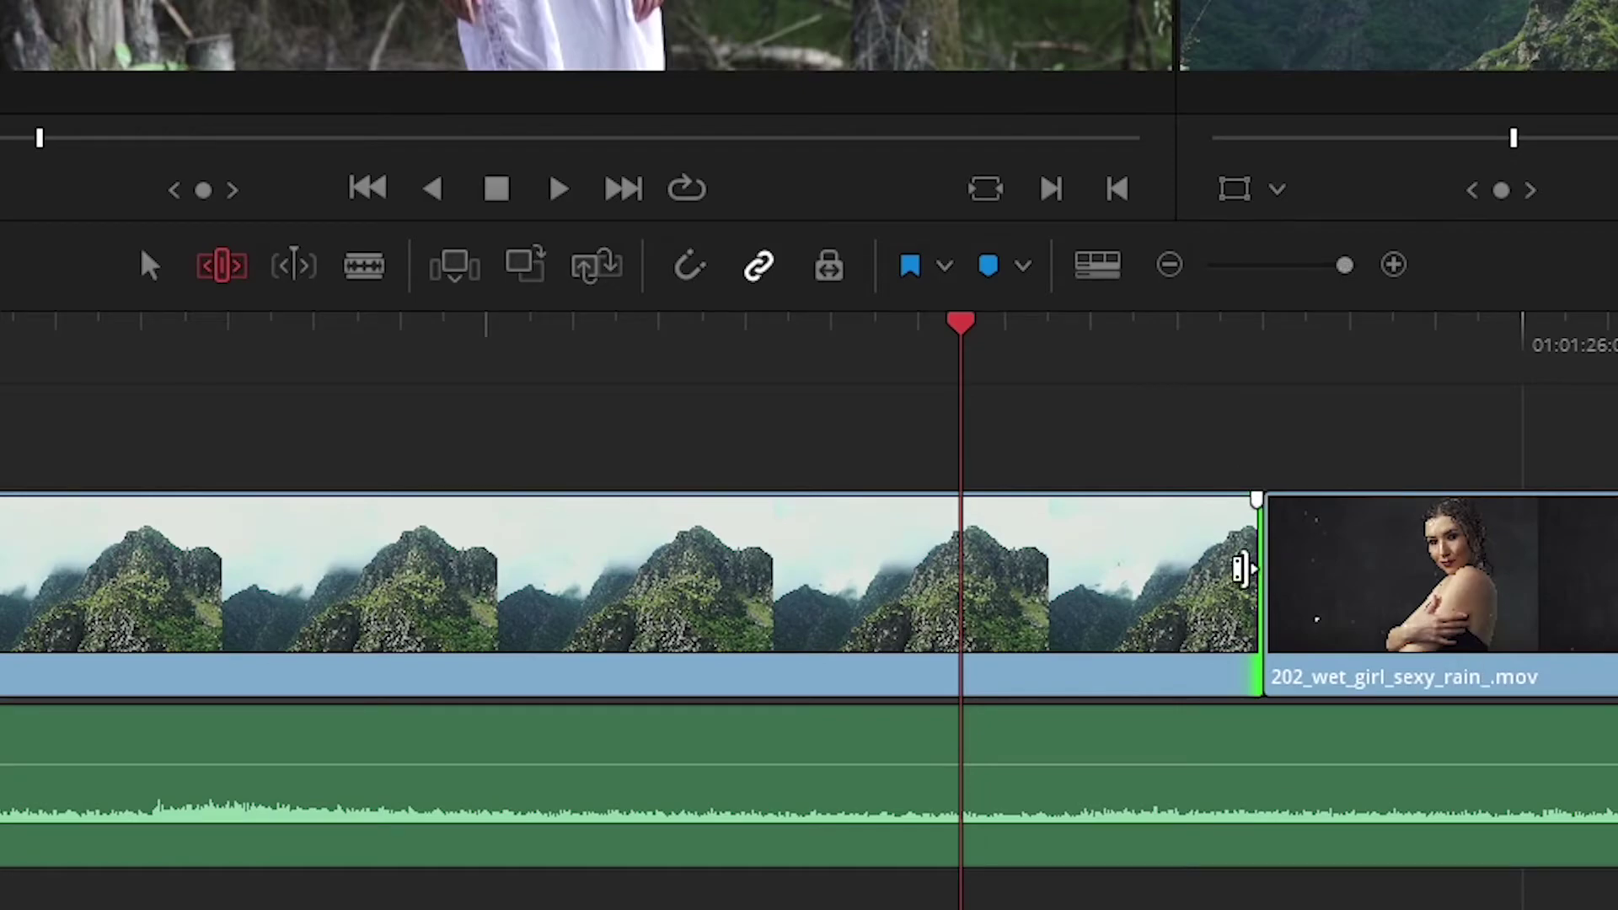
Ripple-trim the Mountain And Clouds clip's end edge earlier and later in single-frame nudges, ending about four frames earlier
key(comma)
key(comma)
key(comma)
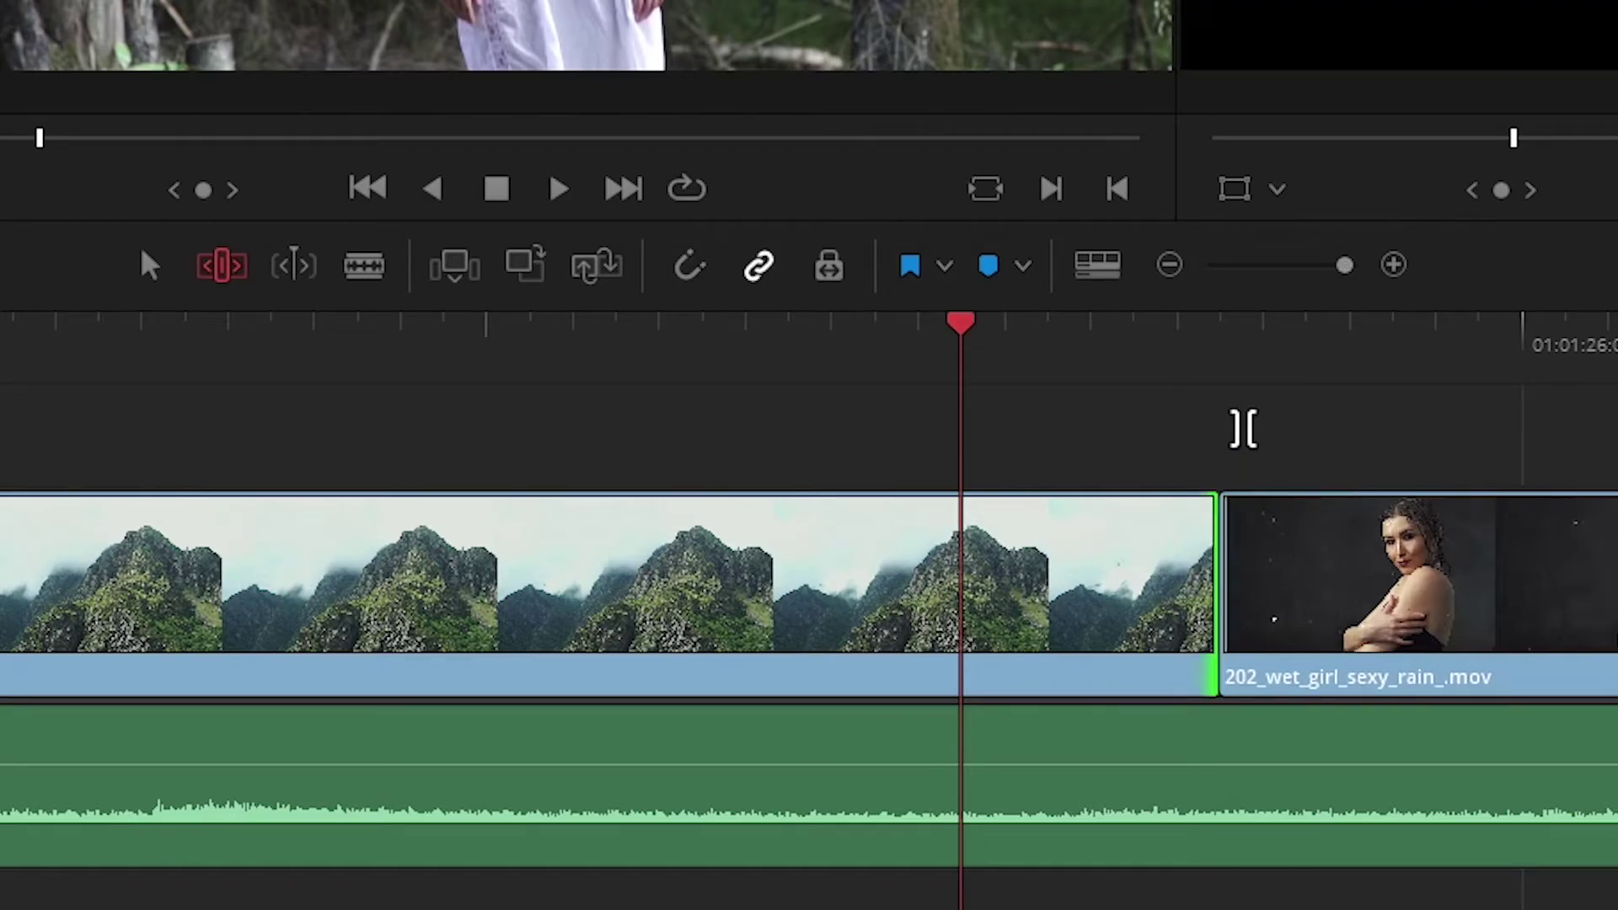
key(period)
key(period)
key(period)
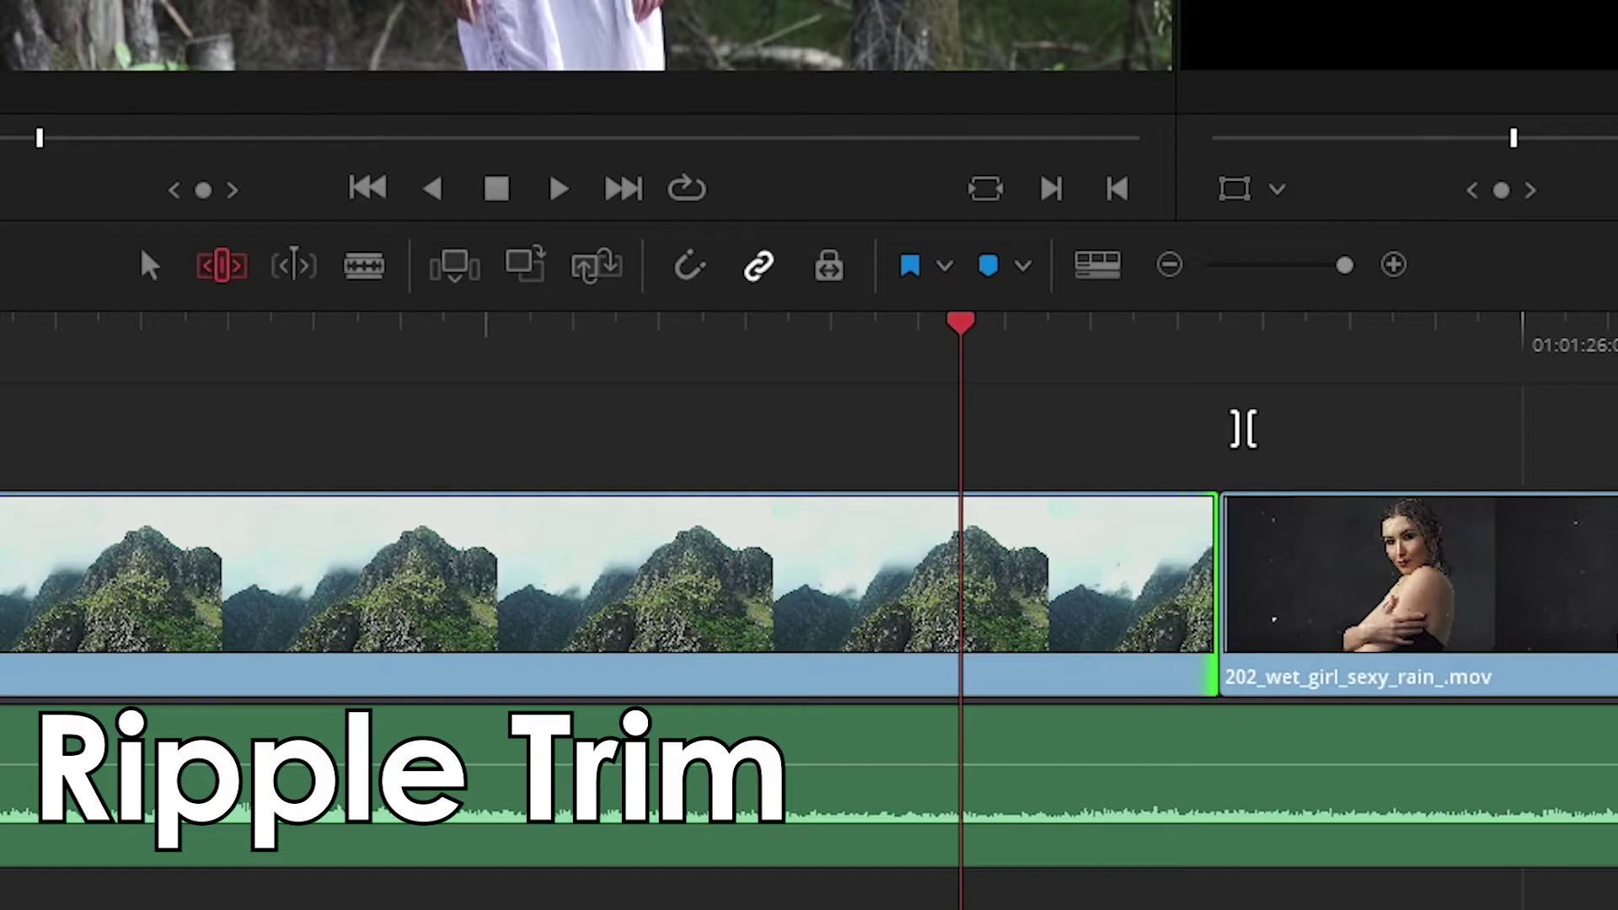
key(comma)
key(comma)
key(comma)
key(comma)
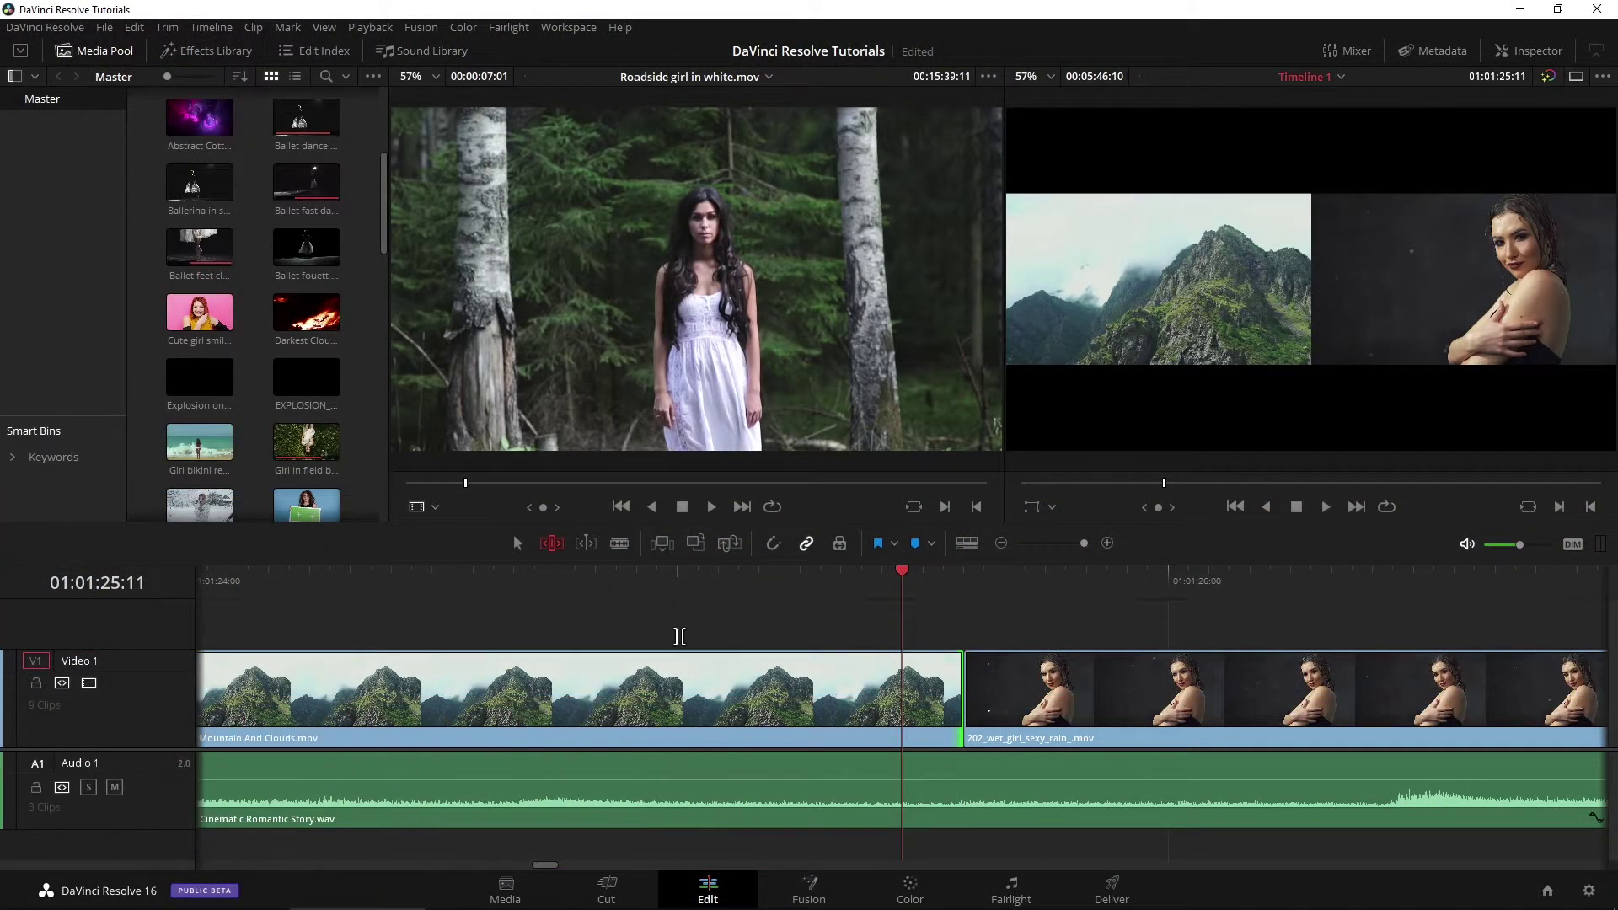
Ripple-trim the selected end edge three frames earlier and five frames later, one frame at a time
key(comma)
key(comma)
key(comma)
key(period)
key(period)
key(period)
key(period)
key(period)
Ripple-trim the selected end edge earlier in five-frame fast nudges
key(shift+comma)
key(shift+comma)
key(shift+comma)
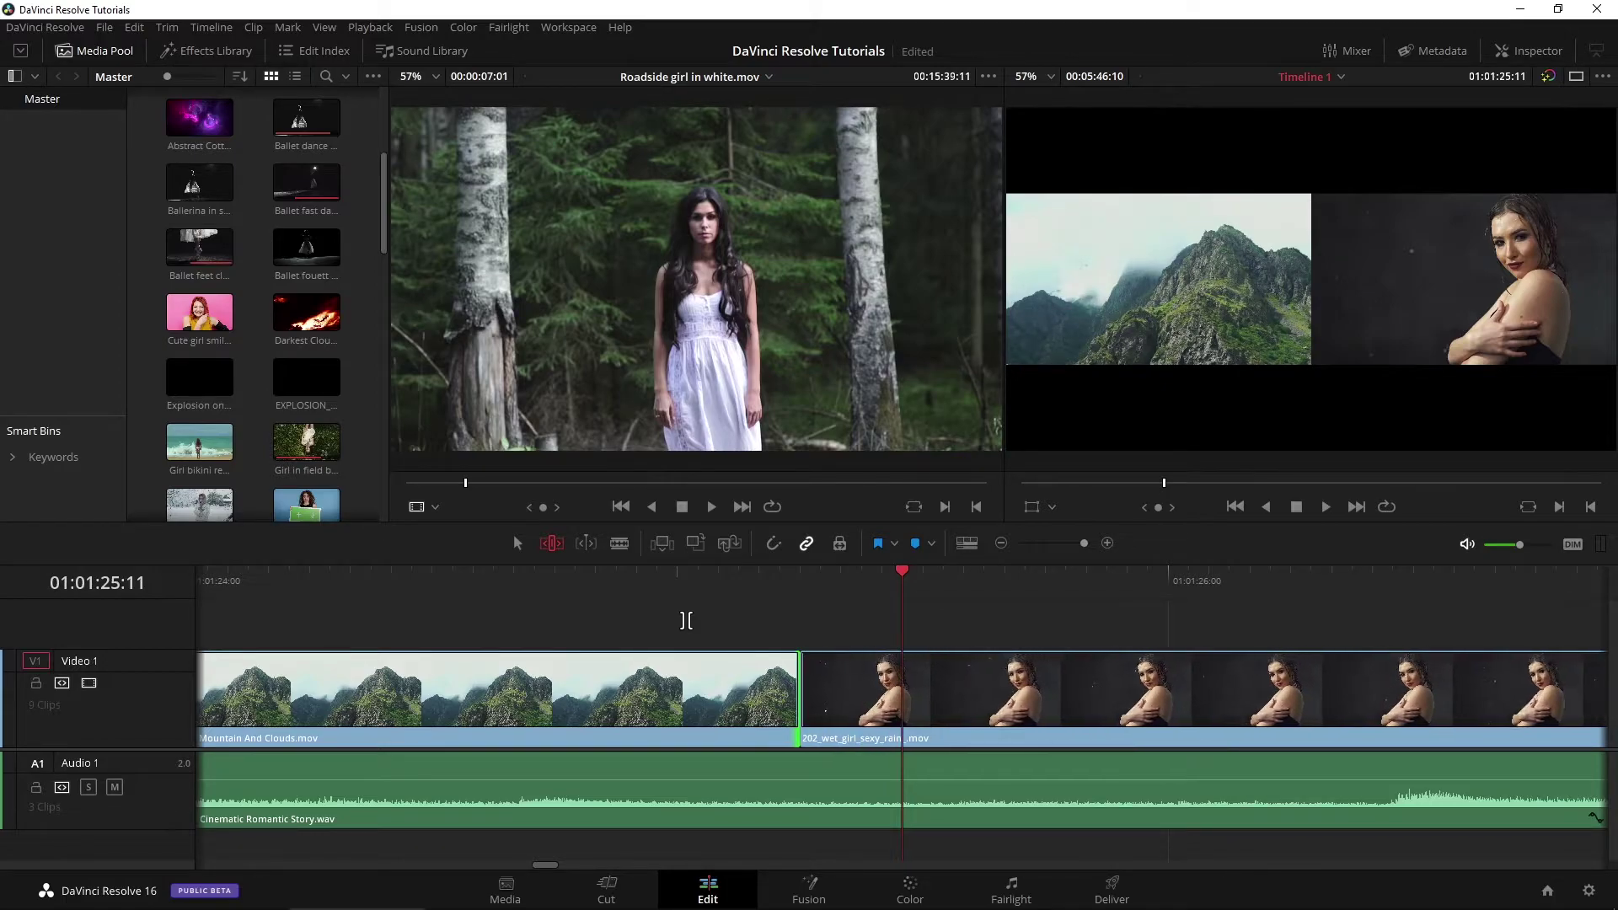
Ripple-trim the Mountain And Clouds clip's end edge later, slightly back earlier, and later again in repeated nudges
key(period)
key(period)
key(period)
key(period)
key(period)
key(period)
key(period)
key(period)
key(period)
key(period)
key(period)
key(period)
key(comma)
key(comma)
key(comma)
key(period)
key(period)
key(period)
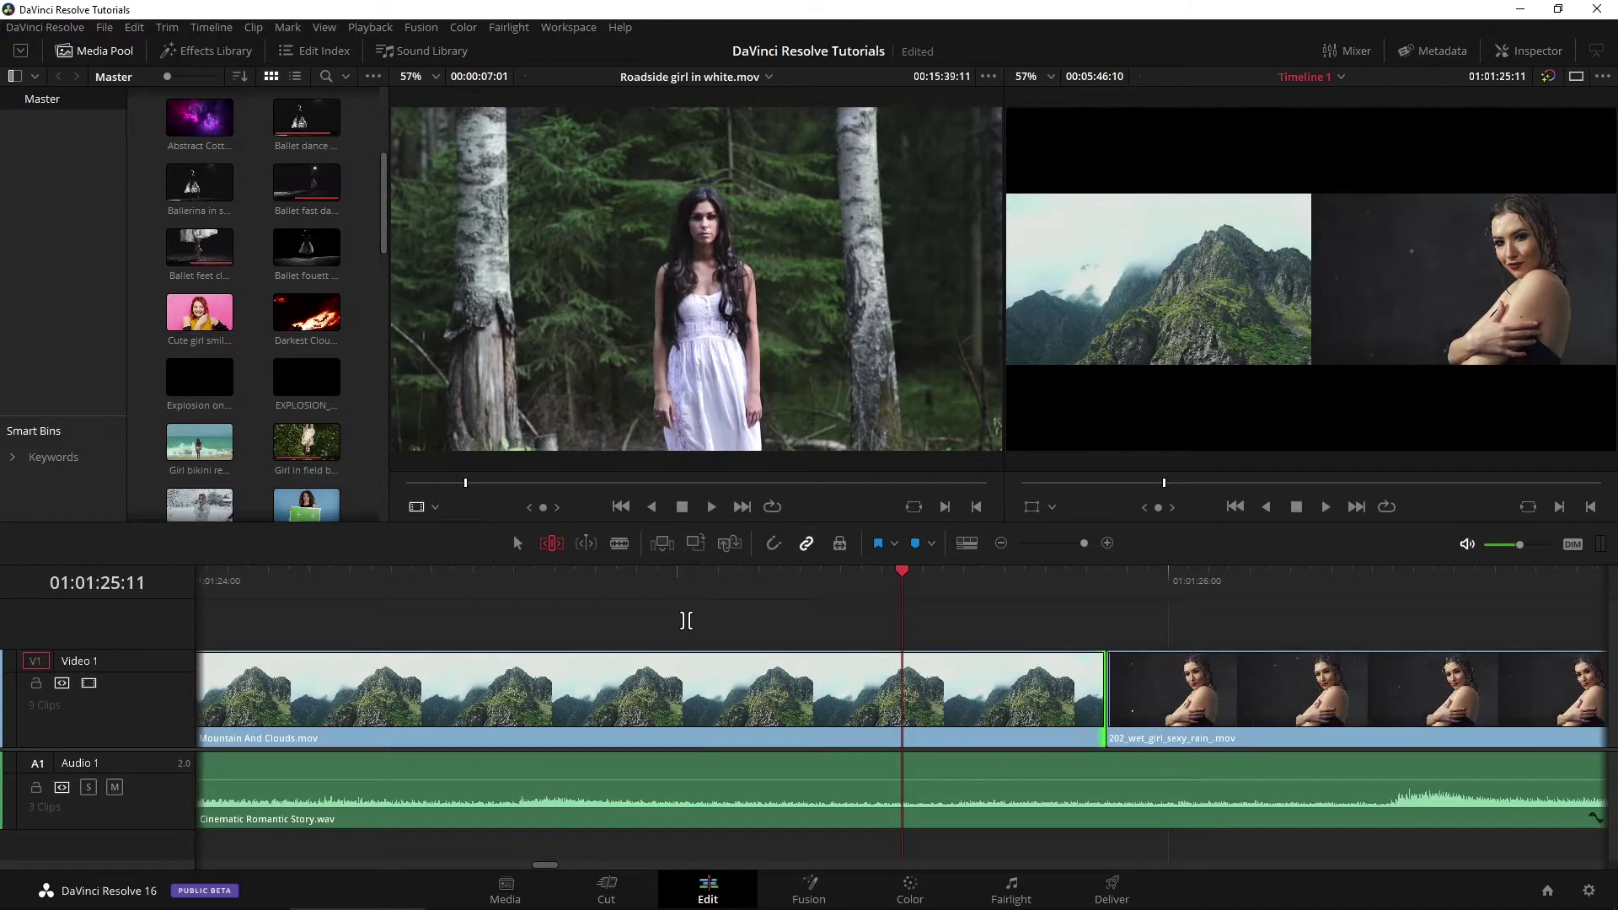
Select the Scared girl in woods clip in Trim Edit mode and slip its footage later in repeated nudges
drag(1084, 543, 1061, 543)
click(813, 713)
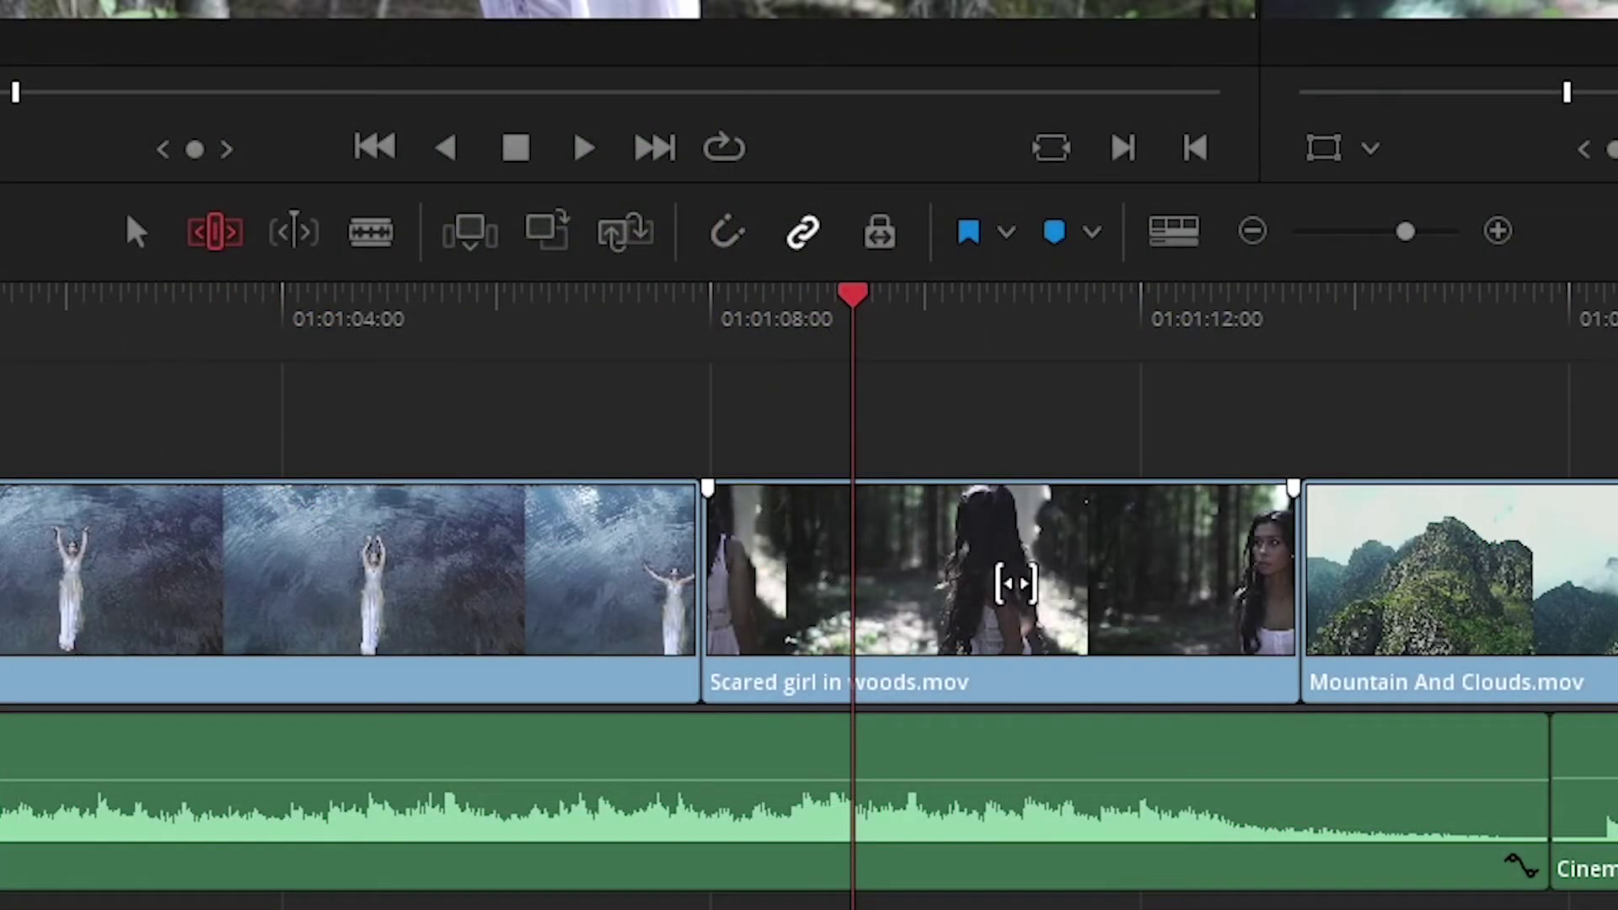
click(1015, 583)
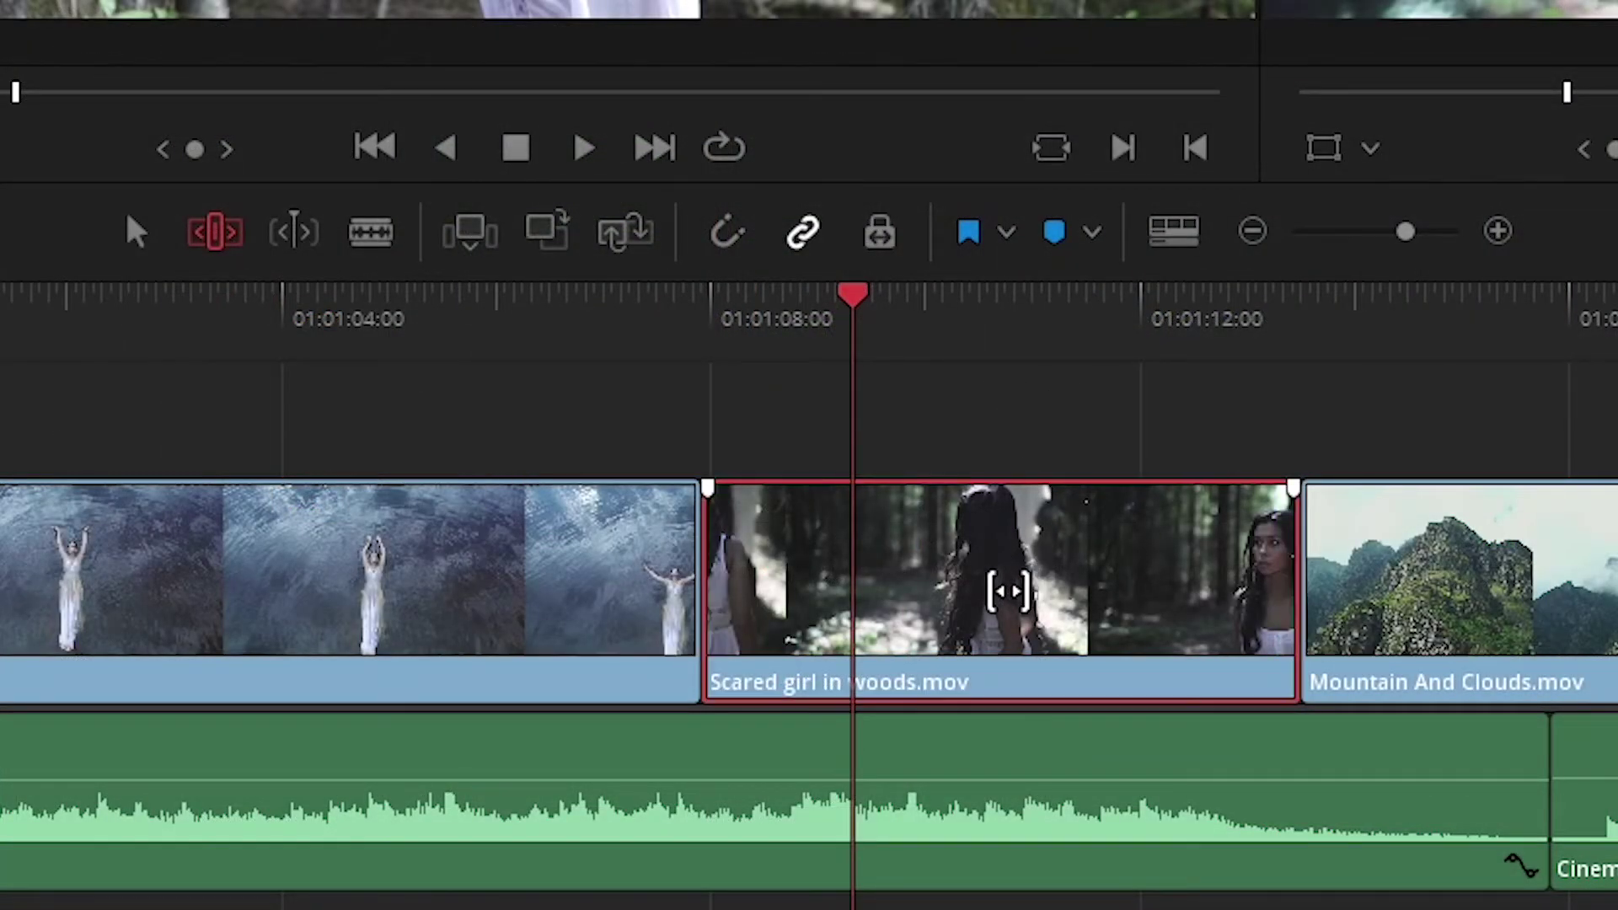
key(period)
key(period)
key(period)
key(period)
key(period)
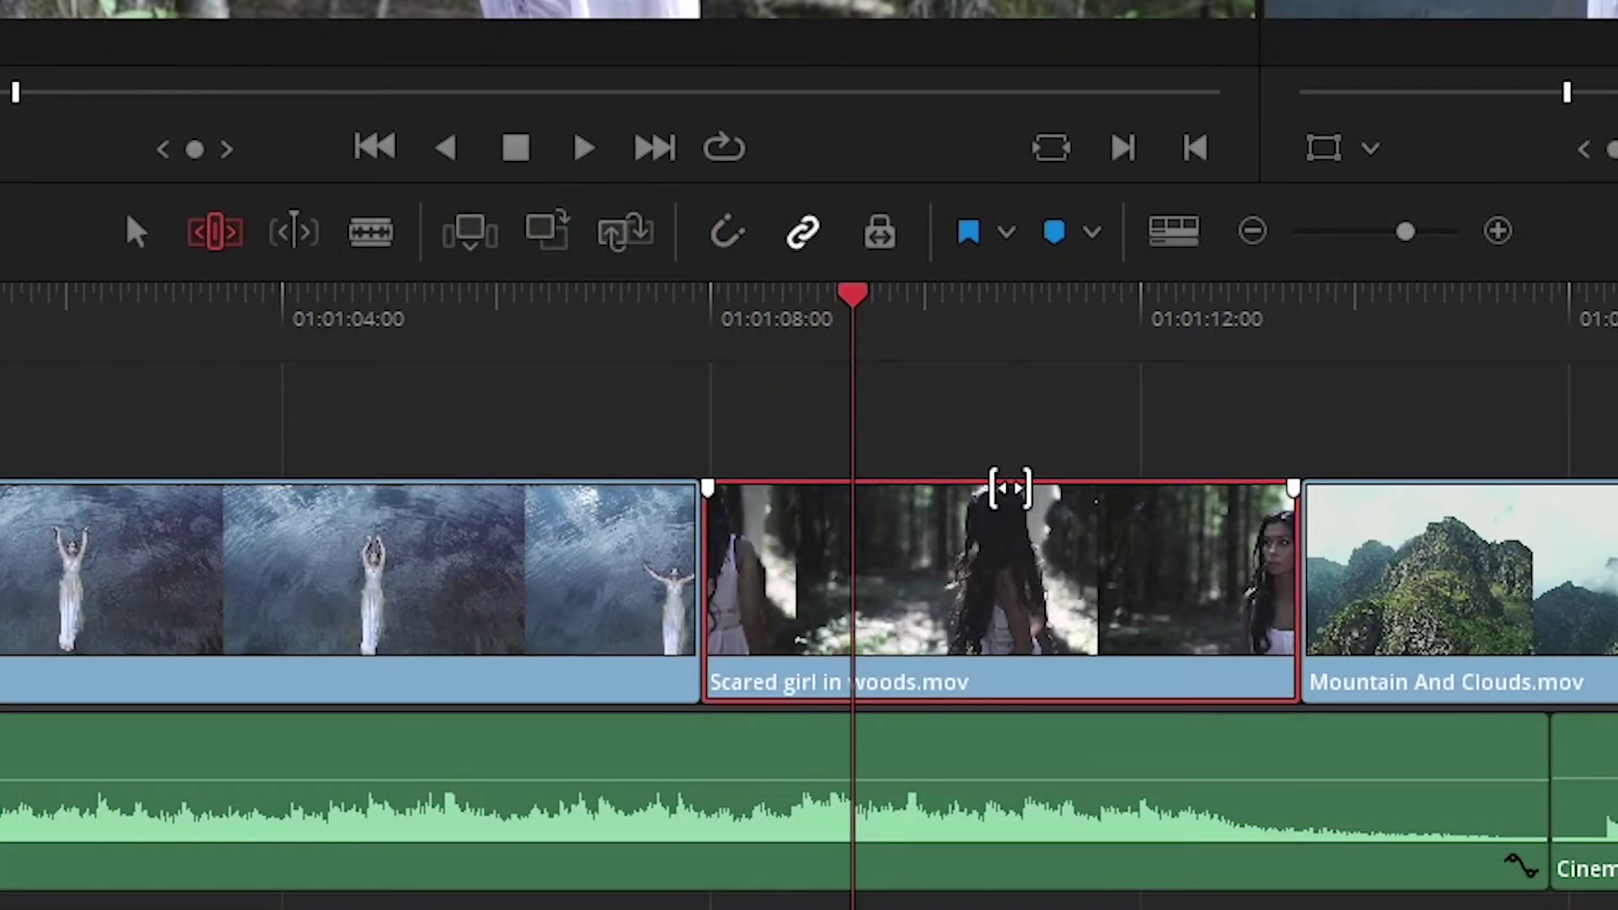
key(period)
key(period)
key(period)
key(period)
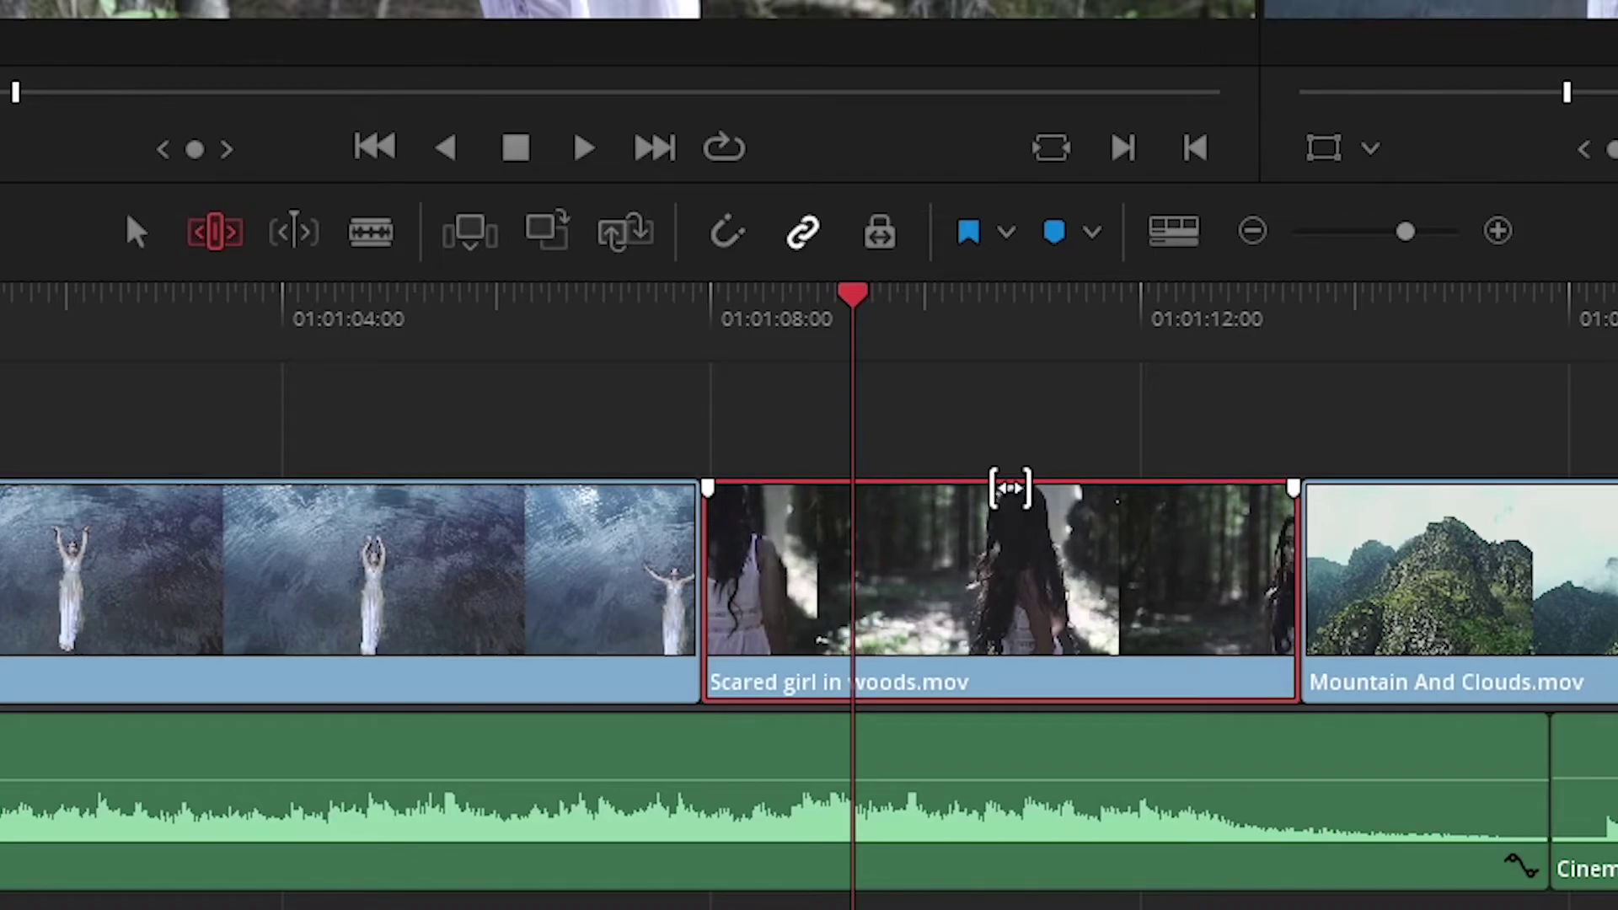
Slip the footage inside the Scared girl in woods clip earlier in repeated nudges, keeping the clip's position and length
key(comma)
key(comma)
key(comma)
key(comma)
key(comma)
key(comma)
key(comma)
key(comma)
key(comma)
key(comma)
key(comma)
key(comma)
key(comma)
Slip the Scared girl in woods clip's footage back later with a run of nudges
key(period)
key(period)
key(period)
key(period)
key(period)
key(period)
key(period)
key(period)
key(period)
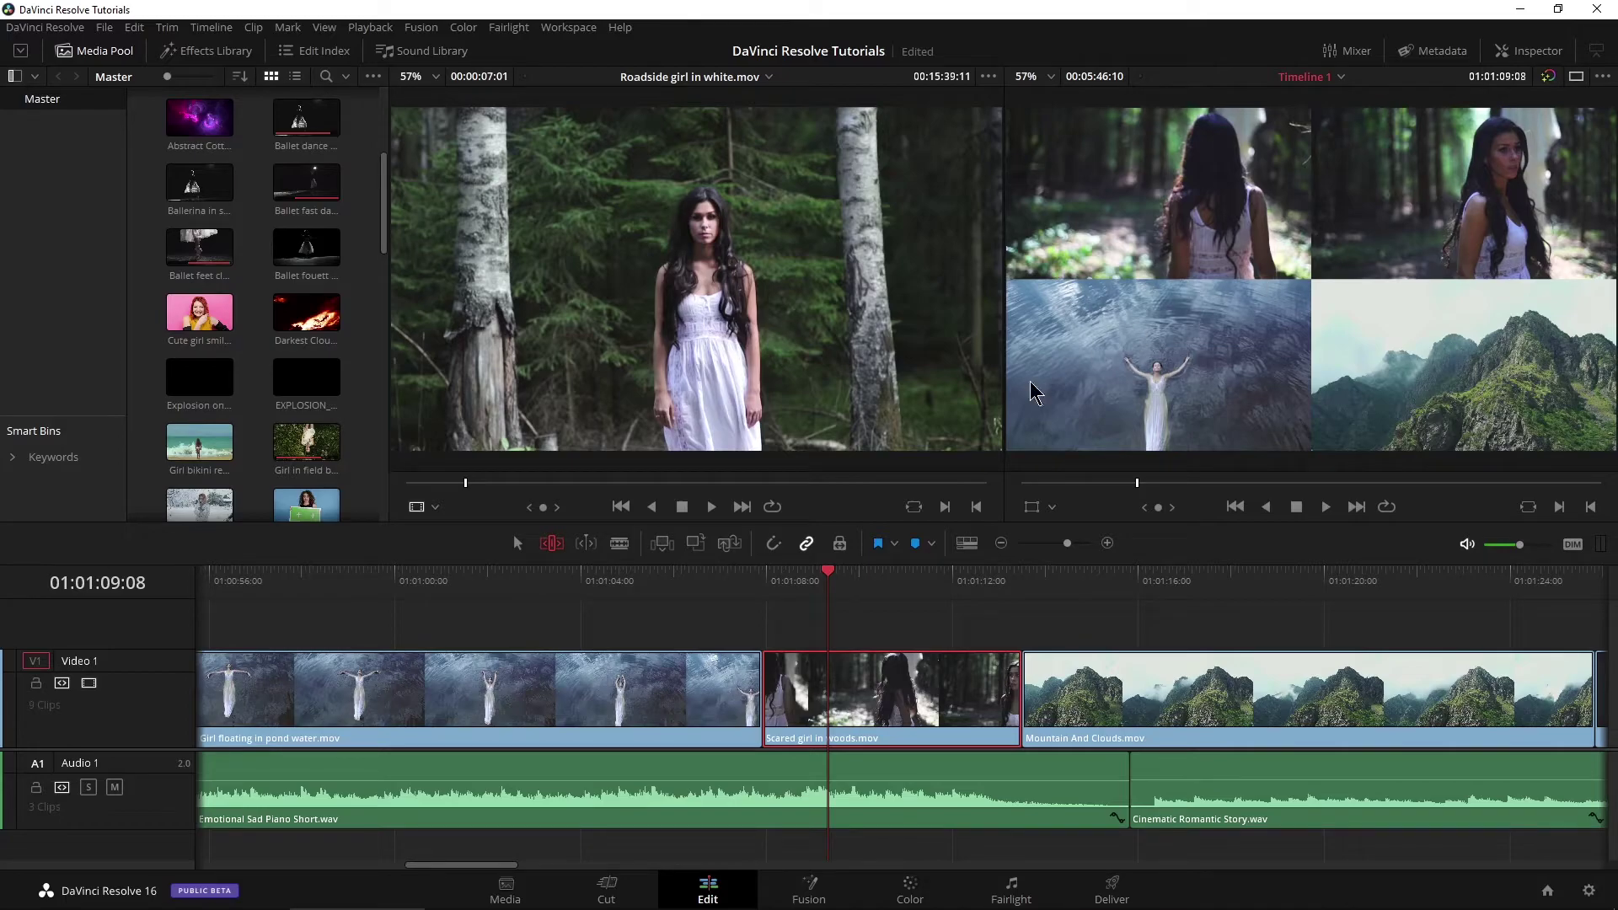
key(period)
key(period)
key(period)
key(period)
key(period)
key(period)
key(period)
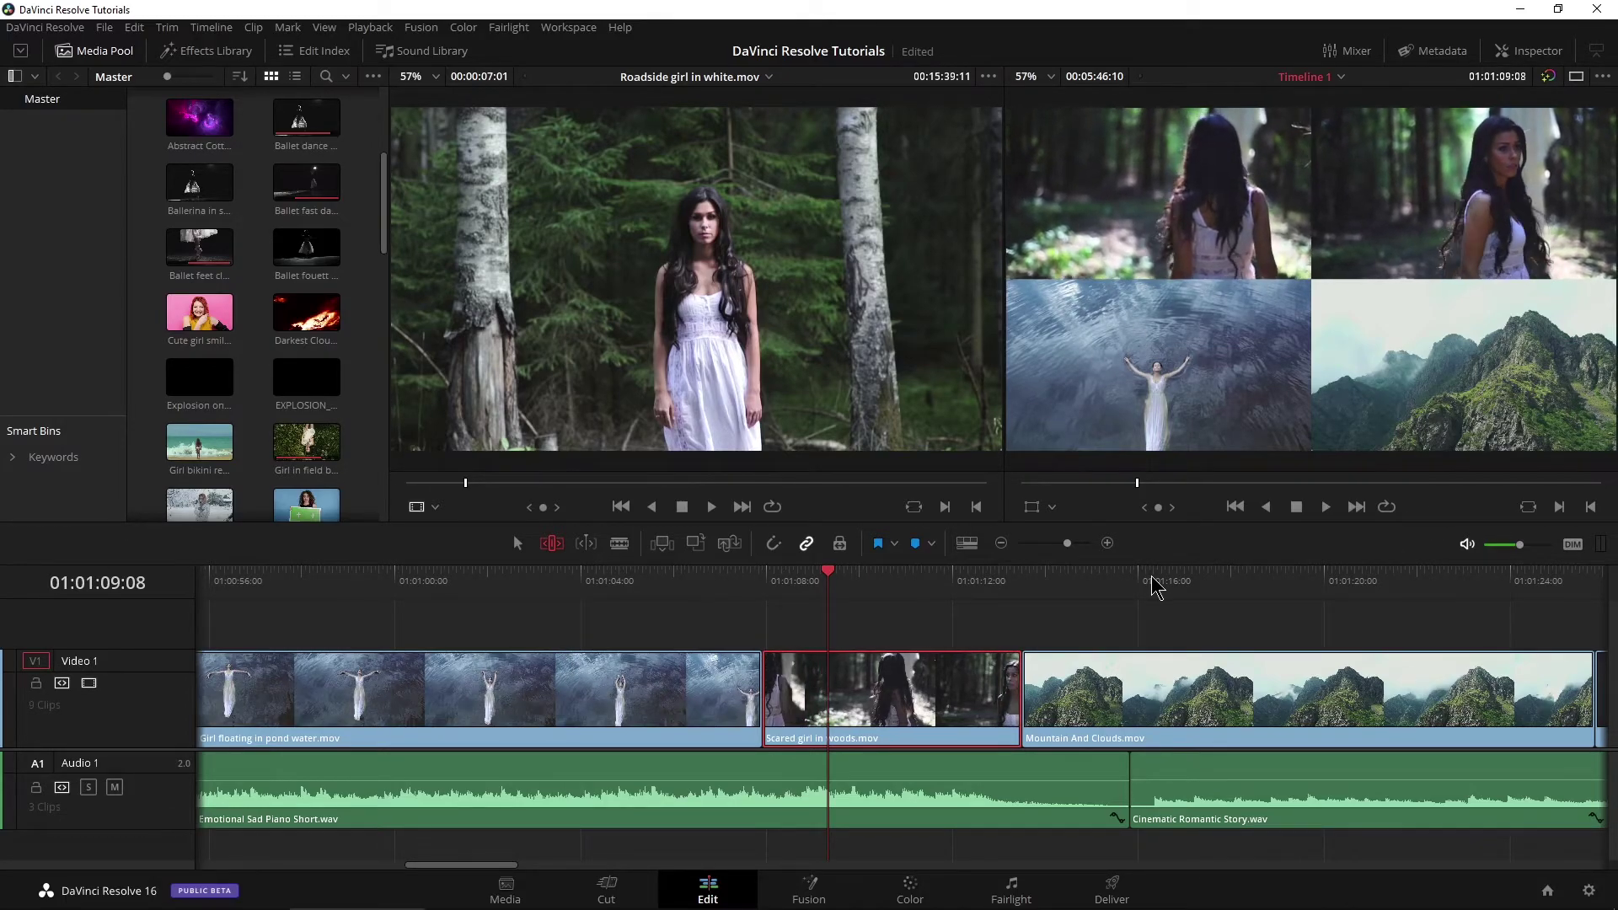
Select the end edge of the Scared girl in woods clip, place the playhead at 01:01:13:20 and nudge the edge slightly earlier
click(1023, 699)
click(1039, 573)
drag(1066, 545, 1071, 546)
key(comma)
key(comma)
key(comma)
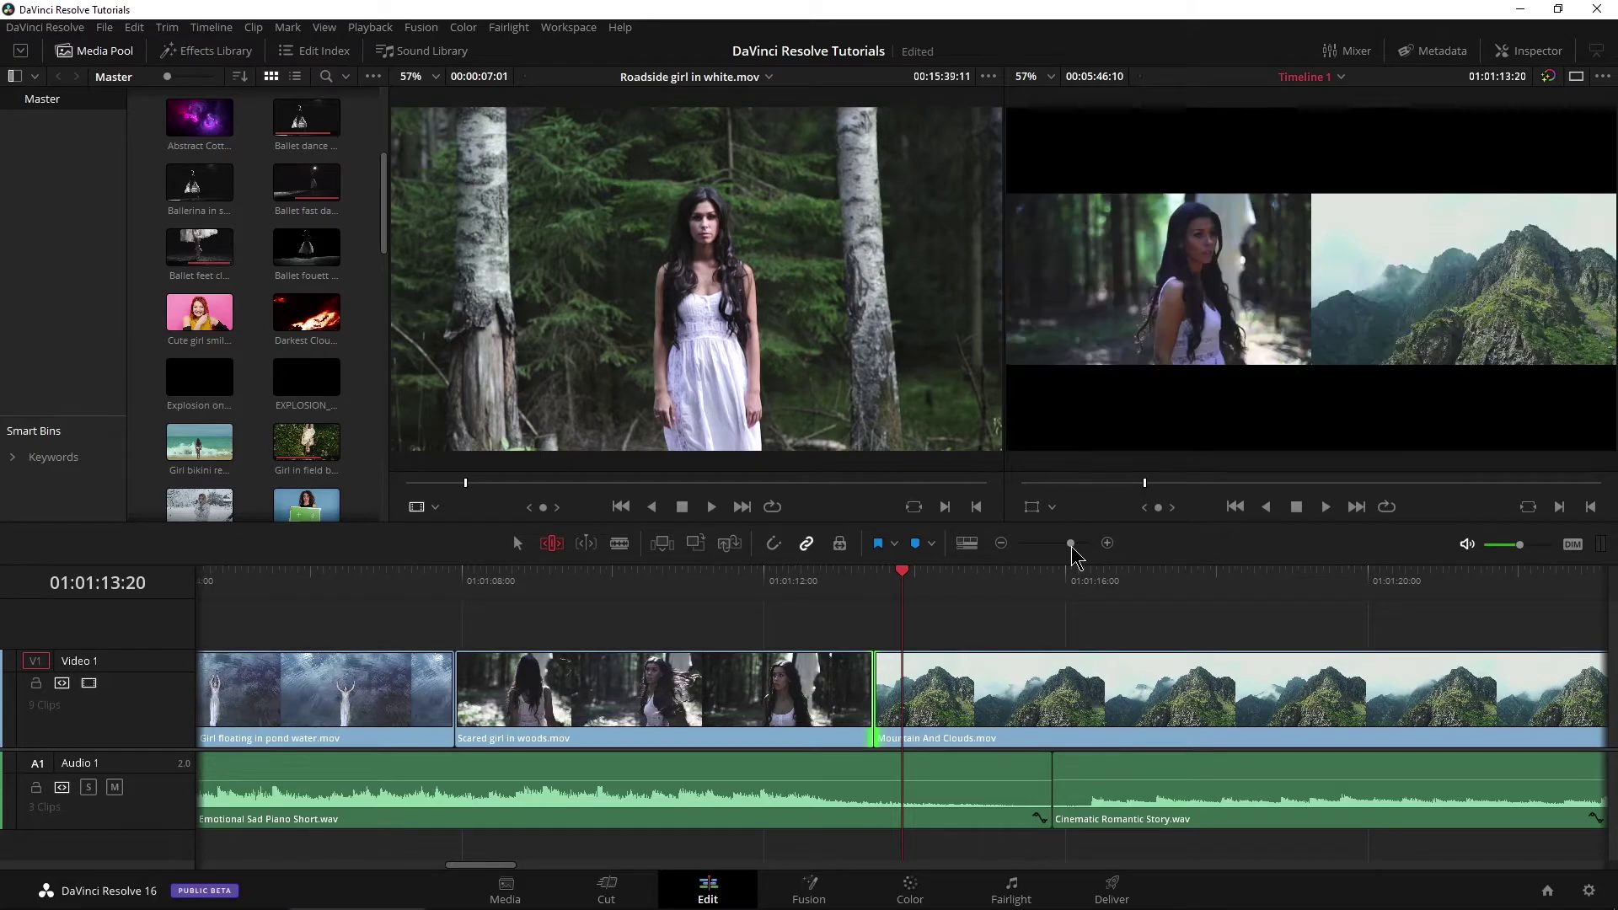
Ripple-trim the Scared girl in woods clip's end edge later until it reaches the playhead at 01:01:13:20
key(period)
key(period)
key(period)
key(period)
key(period)
key(period)
key(period)
key(period)
key(period)
key(period)
key(period)
key(period)
key(period)
key(period)
key(period)
key(period)
key(period)
key(period)
key(period)
key(period)
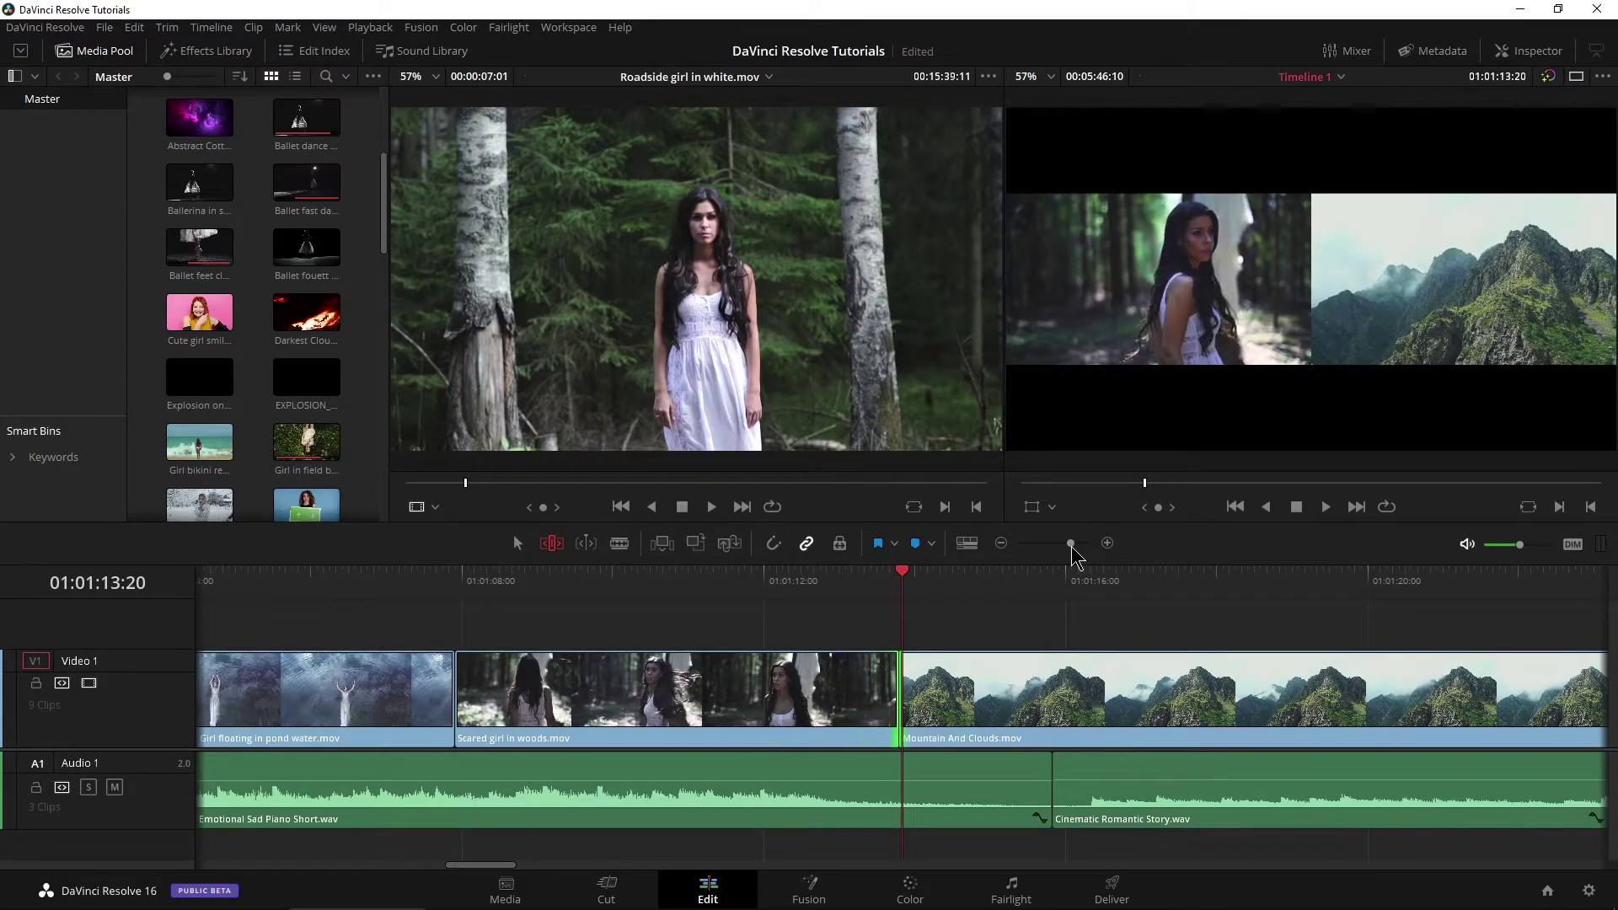
Ripple-trim the Scared girl in woods clip's end edge earlier, well ahead of the playhead, in repeated nudges
key(comma)
key(comma)
key(comma)
key(comma)
key(comma)
key(comma)
key(comma)
key(comma)
key(comma)
key(comma)
key(comma)
key(comma)
key(comma)
key(comma)
key(comma)
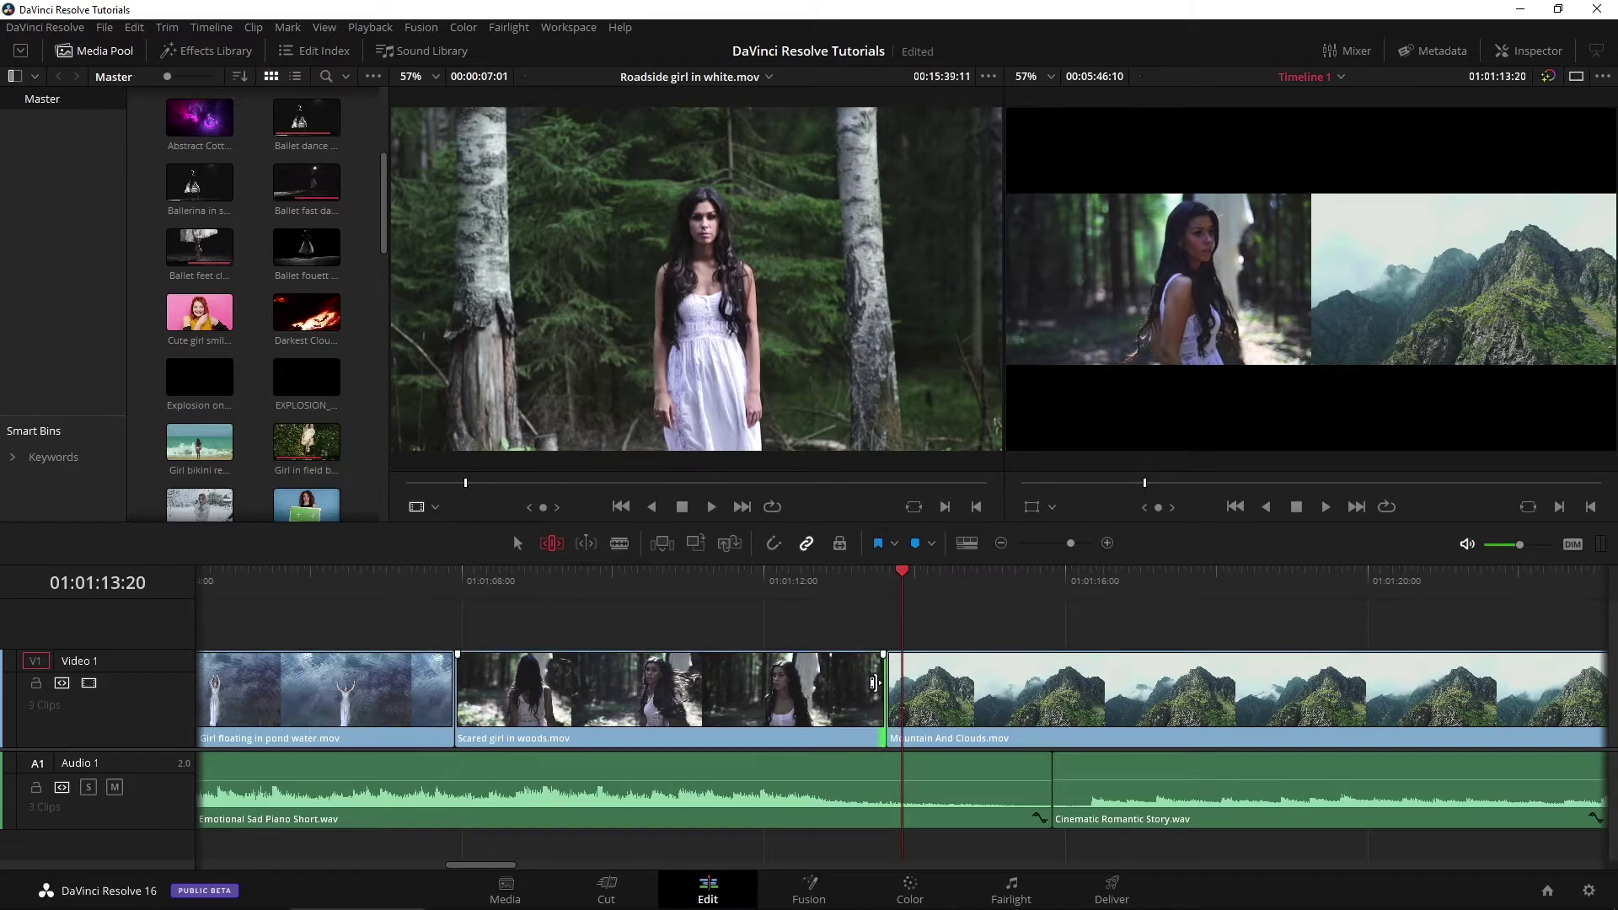
key(comma)
key(comma)
key(comma)
key(comma)
key(comma)
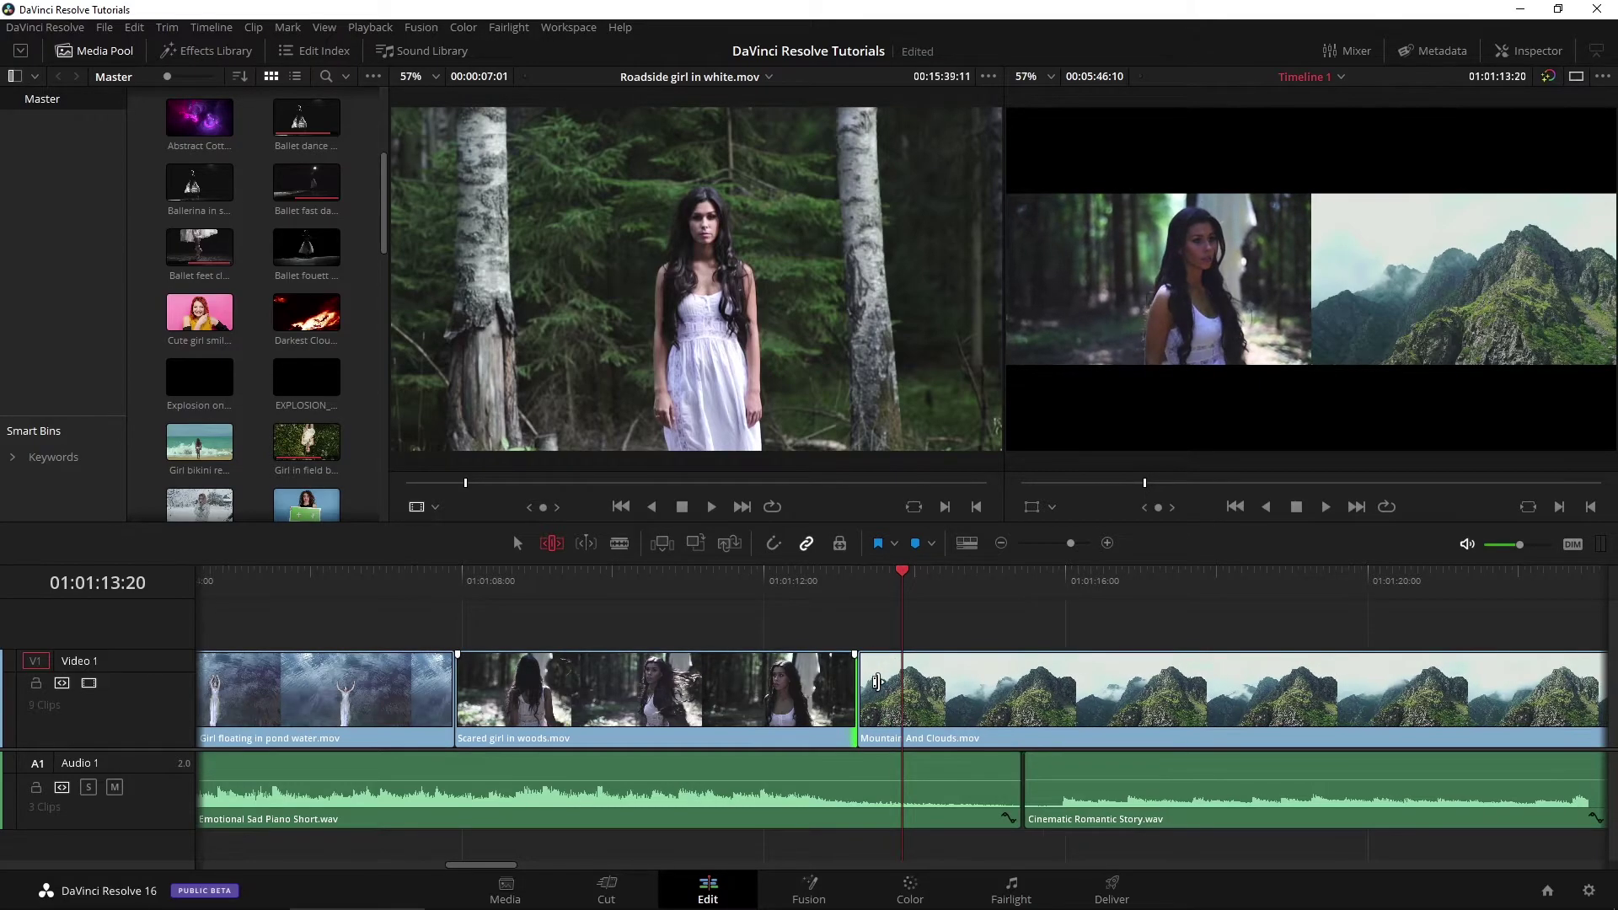
Ripple-trim the Scared girl in woods clip's end edge later again, slightly past the playhead
key(period)
key(period)
key(period)
key(period)
key(period)
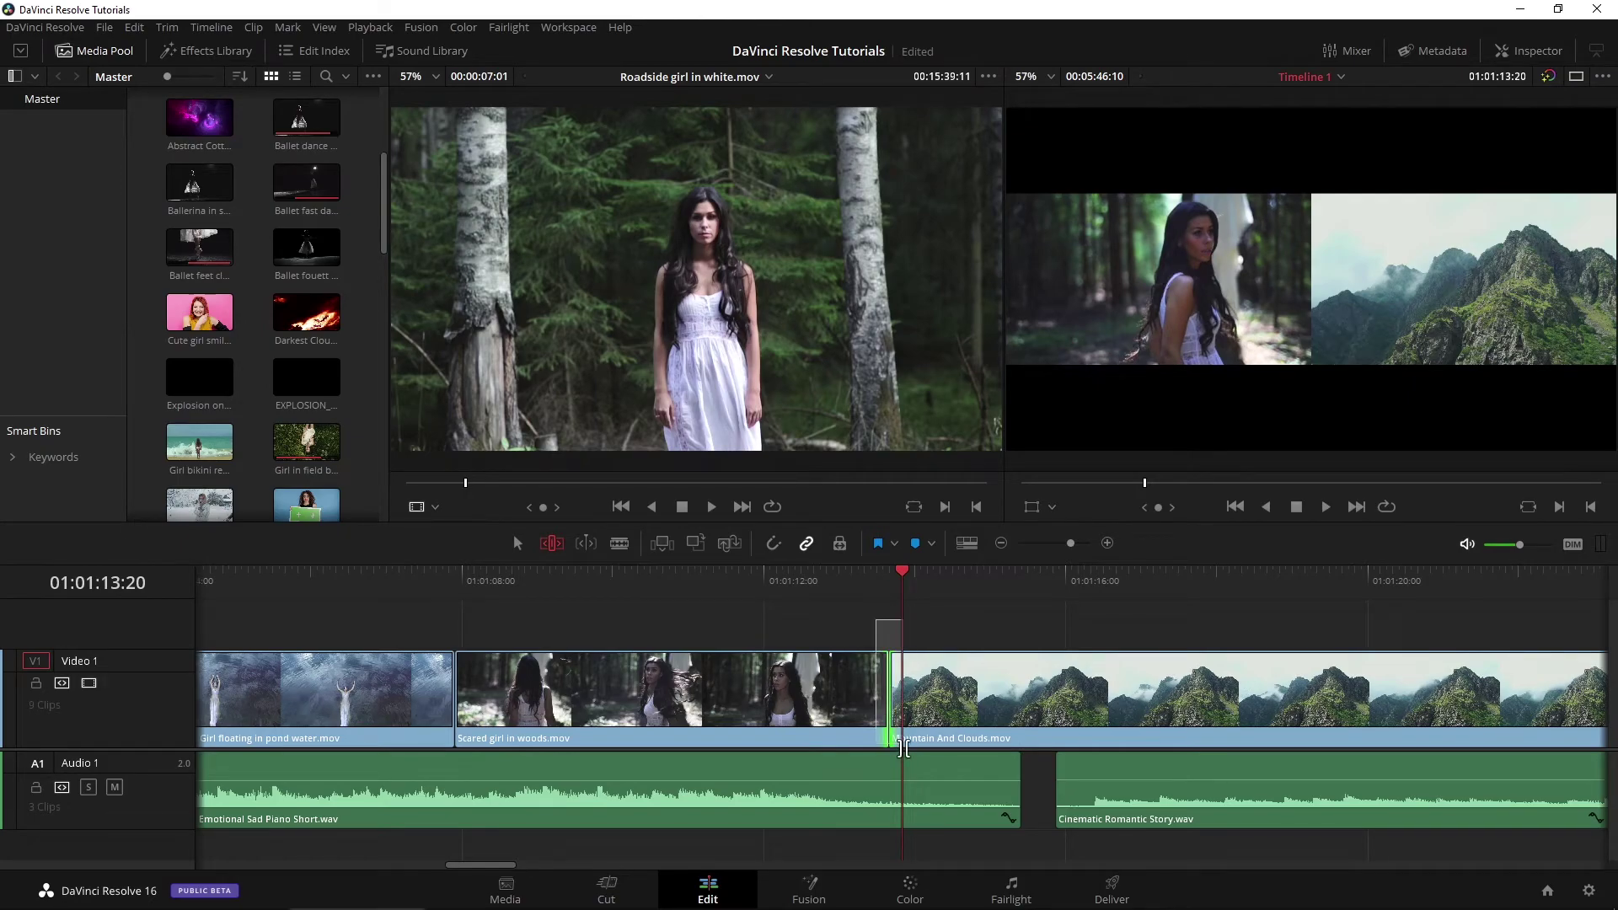
key(period)
key(period)
key(period)
key(period)
key(period)
key(period)
key(period)
key(period)
key(period)
key(period)
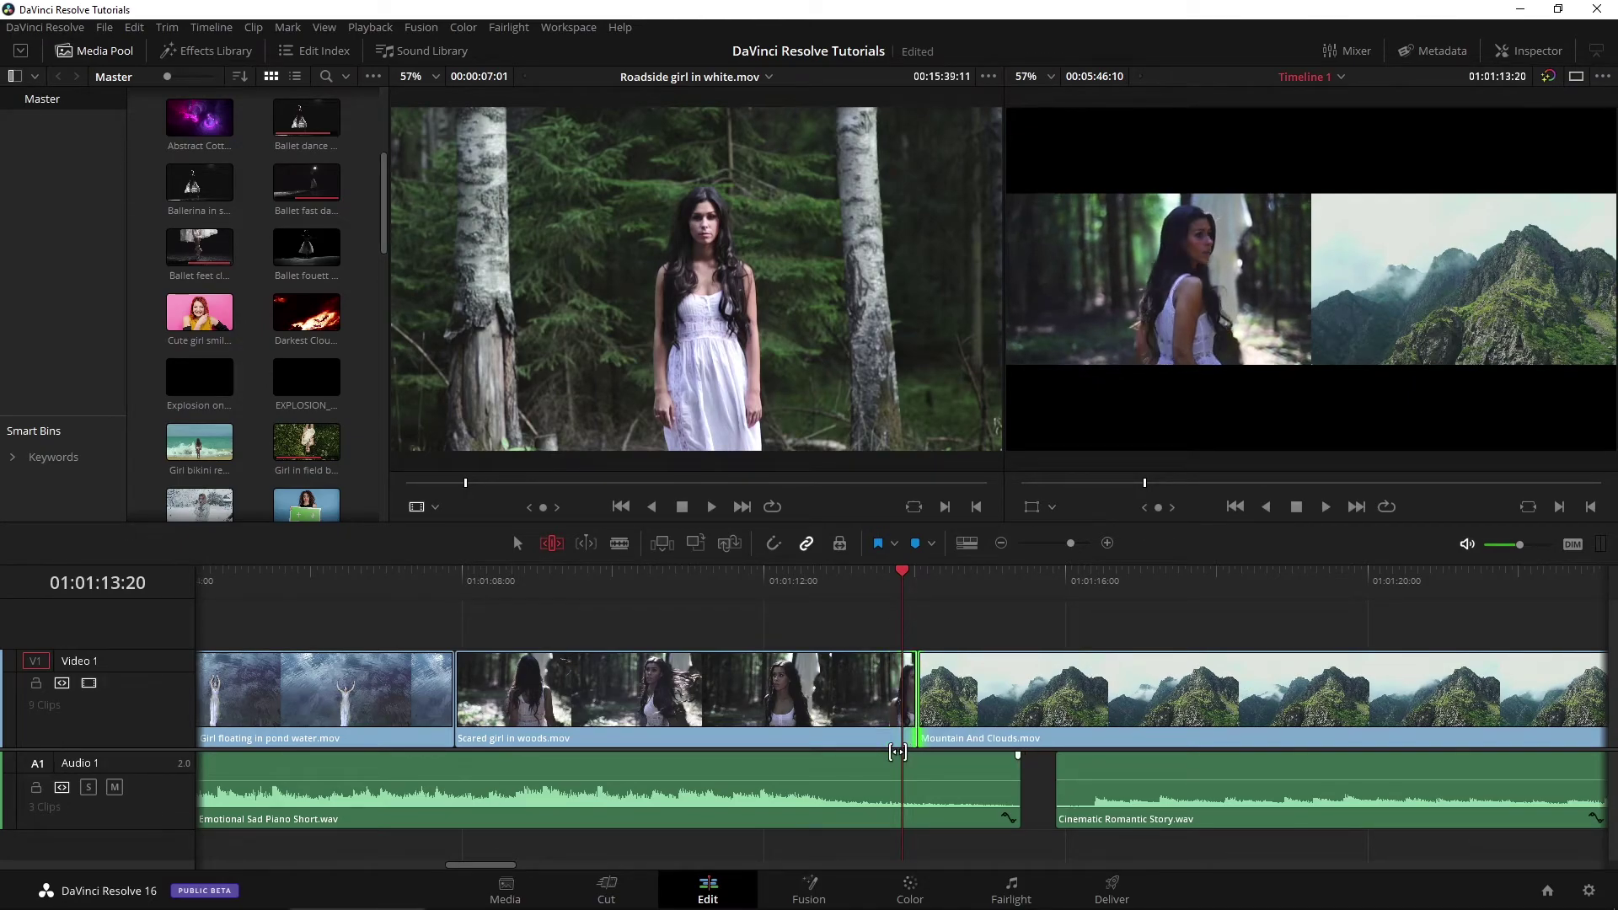
Ripple-trim the Scared girl in woods clip's end edge earlier and partly back later, ending shortly before the playhead
key(comma)
key(comma)
key(comma)
key(comma)
key(comma)
key(comma)
key(comma)
key(comma)
key(comma)
key(comma)
key(comma)
key(comma)
key(comma)
key(comma)
key(comma)
key(comma)
key(comma)
key(comma)
key(comma)
key(comma)
key(comma)
key(comma)
key(period)
key(period)
key(period)
key(period)
key(period)
key(period)
key(period)
key(period)
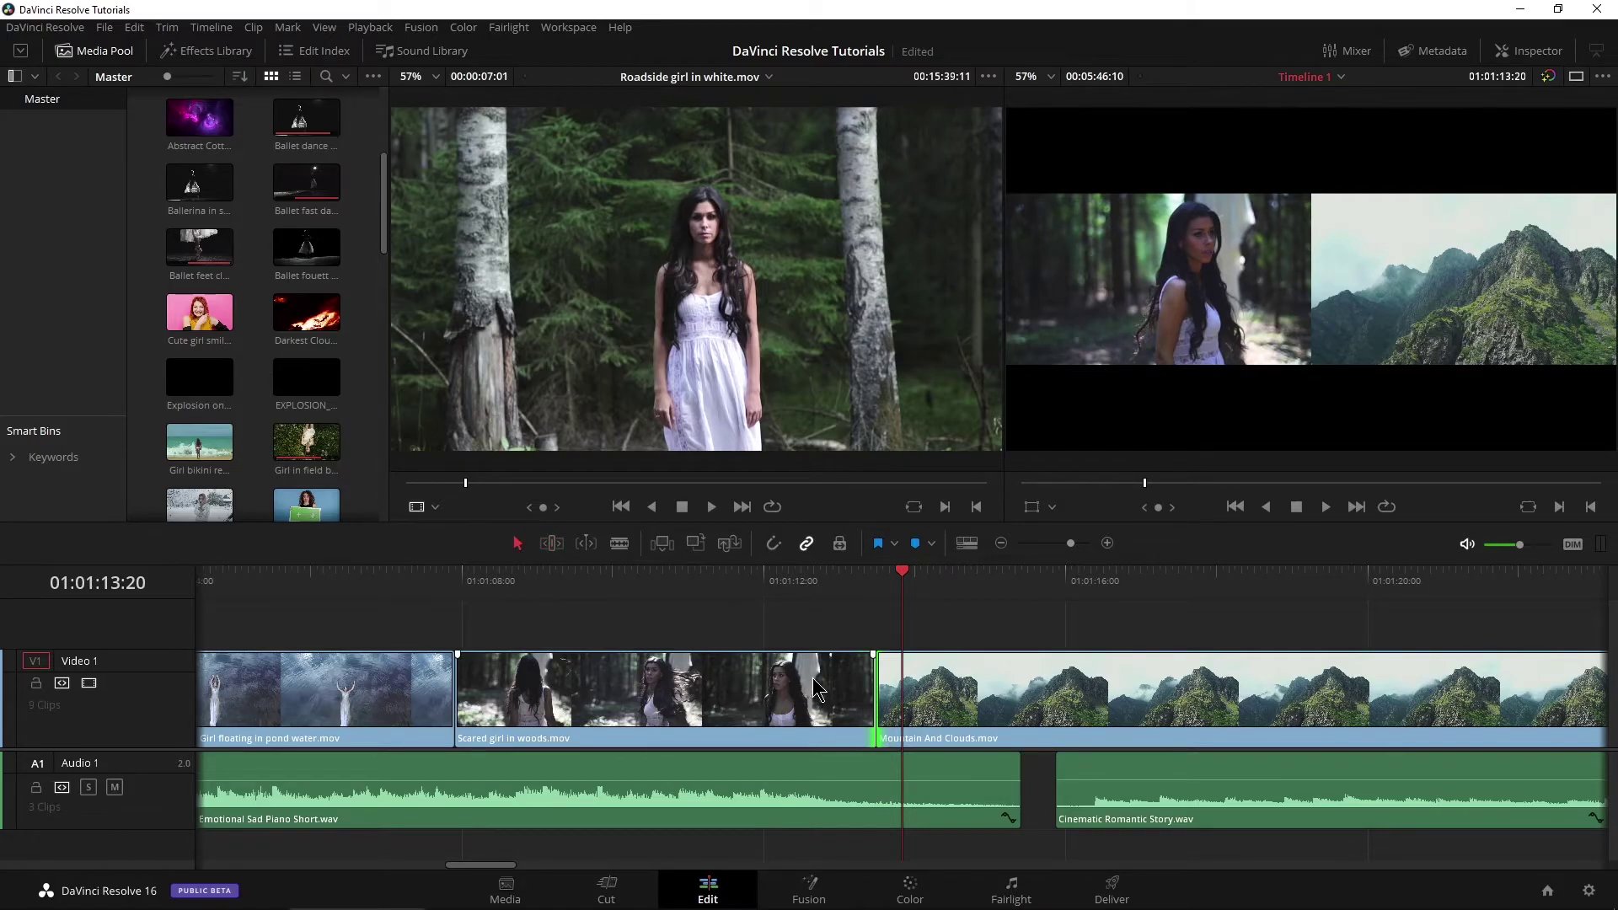
Swap the Girl floating in pond water clip one position later past Scared girl in woods, and back two positions to precede the Ballet feet clip
key(ctrl+minus)
key(ctrl+minus)
key(ctrl+minus)
key(ctrl+minus)
key(ctrl+minus)
click(816, 619)
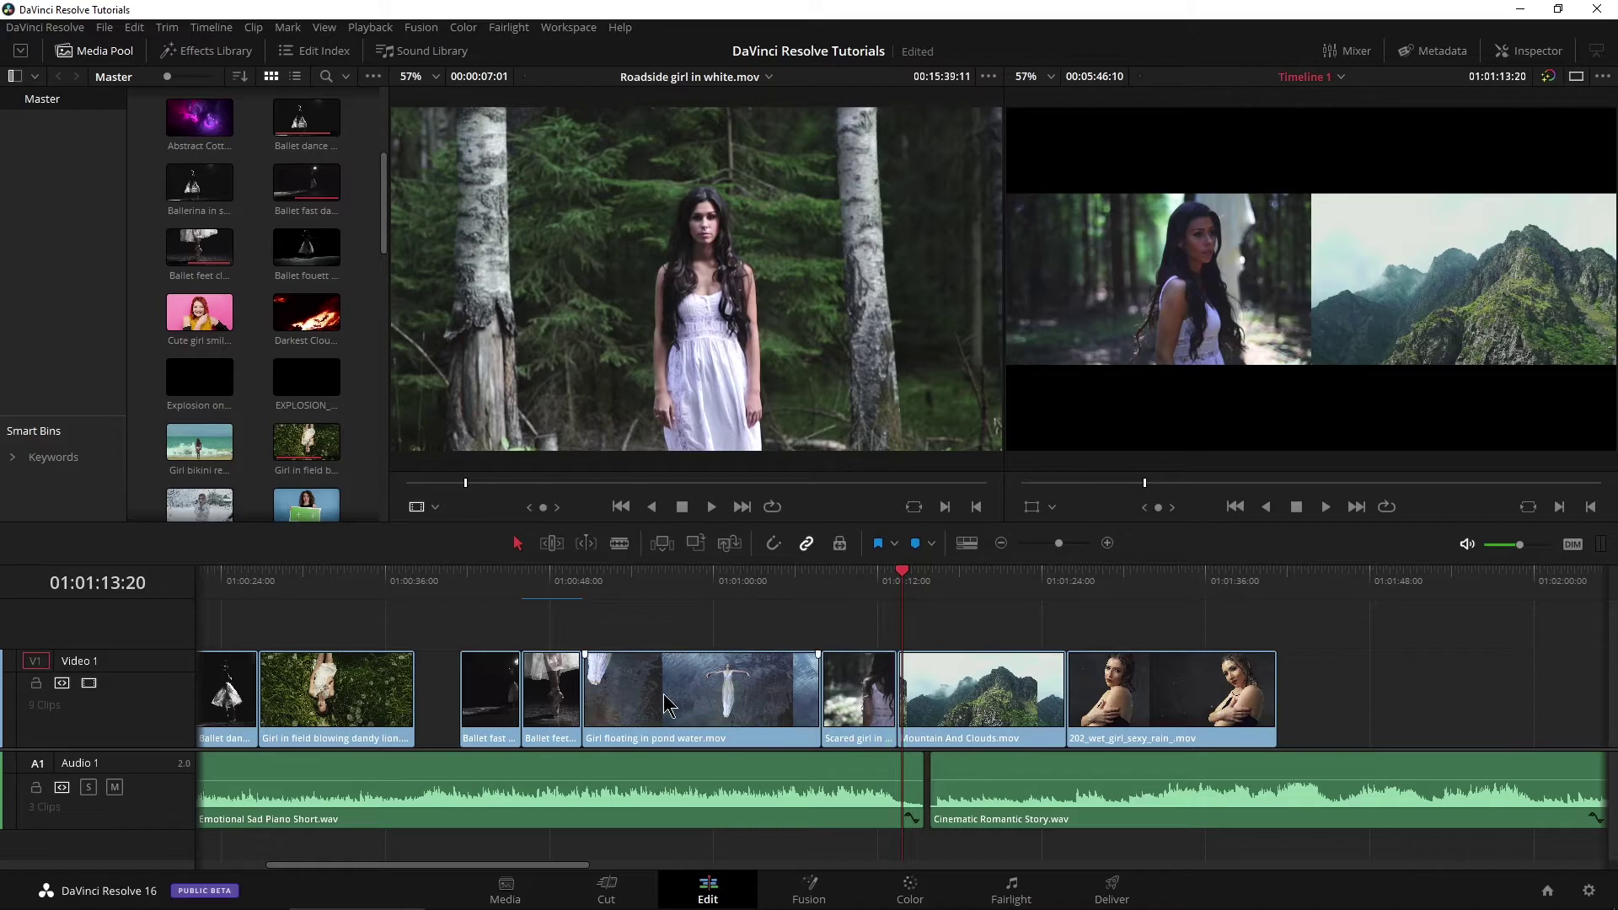
click(721, 696)
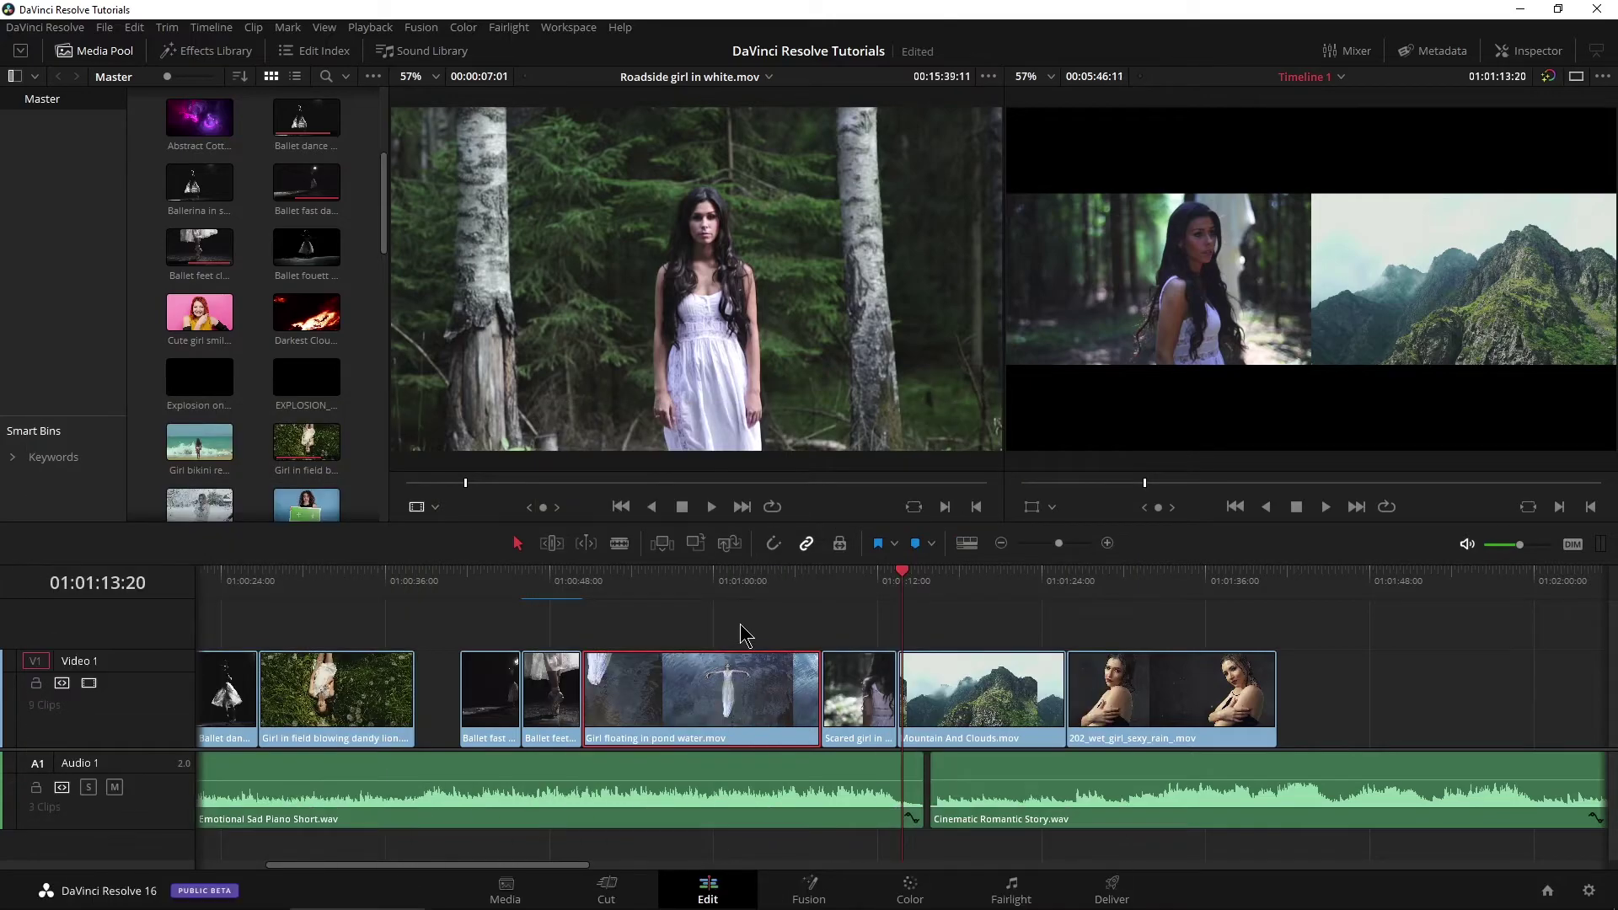
key(ctrl+shift+period)
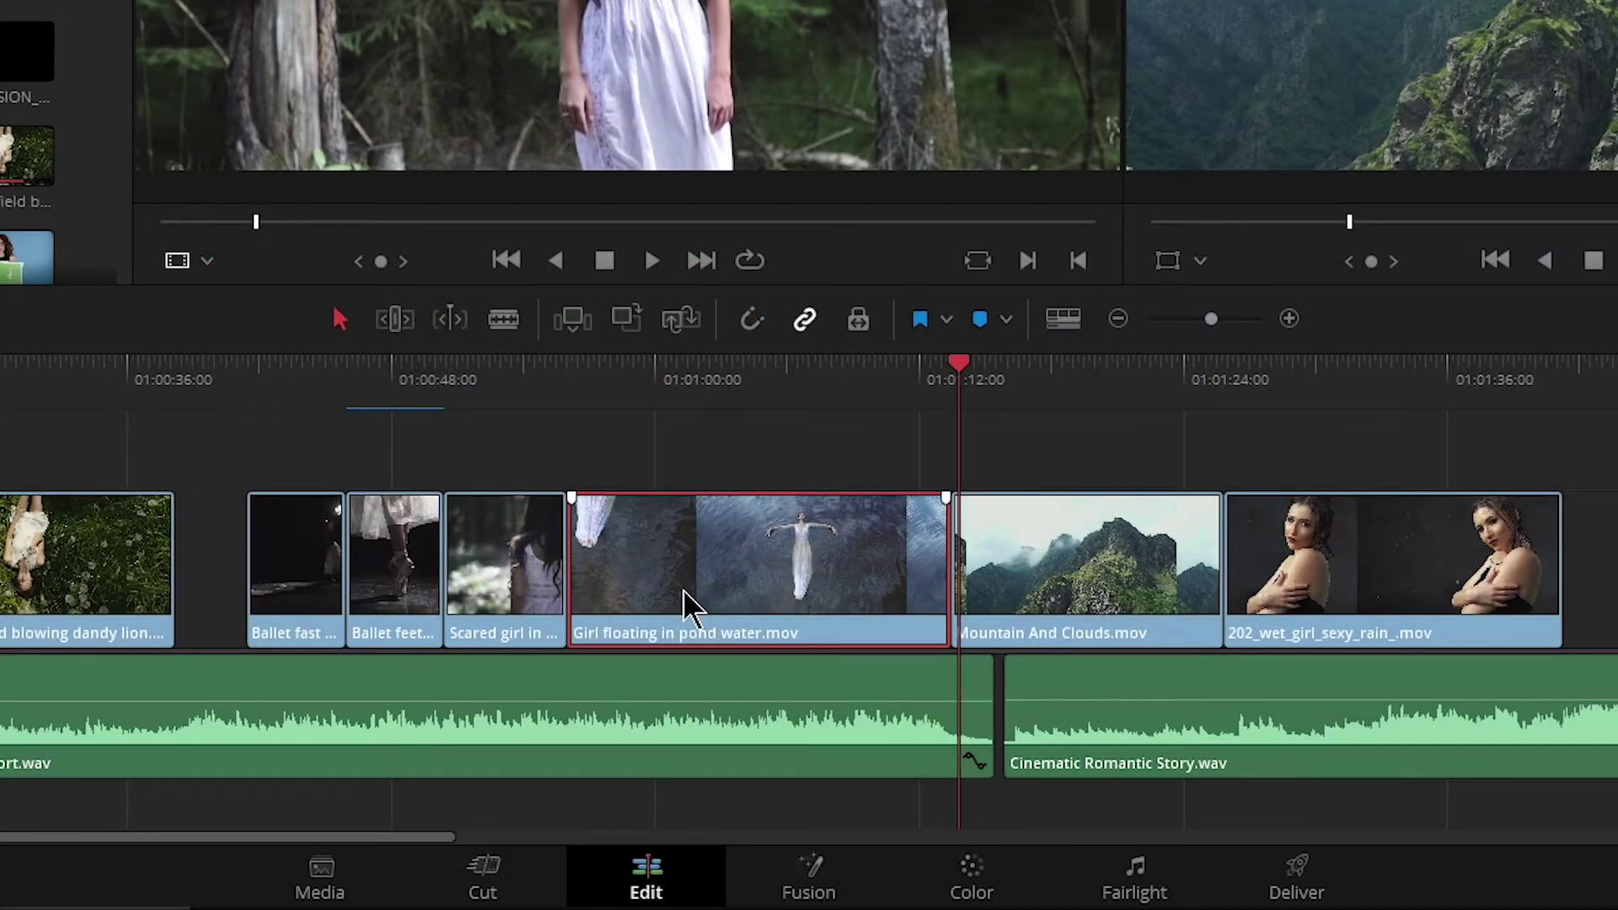
key(ctrl+shift+comma)
key(ctrl+shift+comma)
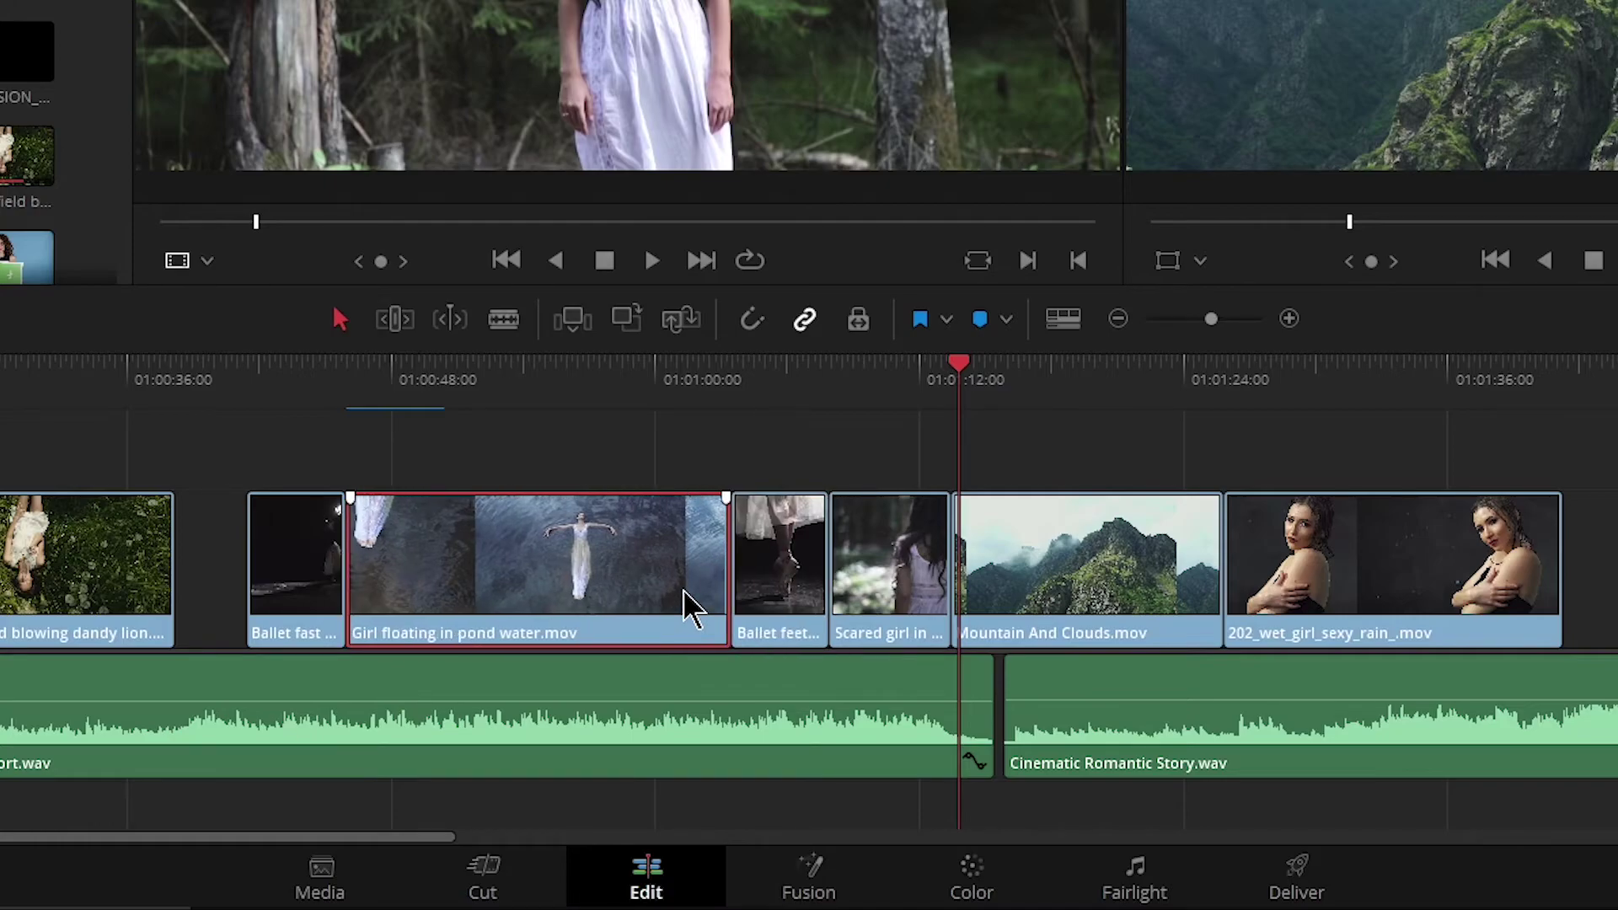
Swap the Girl floating in pond water clip three positions later, past Ballet feet, Scared girl in woods and Mountain And Clouds
key(ctrl+shift+period)
key(ctrl+shift+period)
key(ctrl+shift+period)
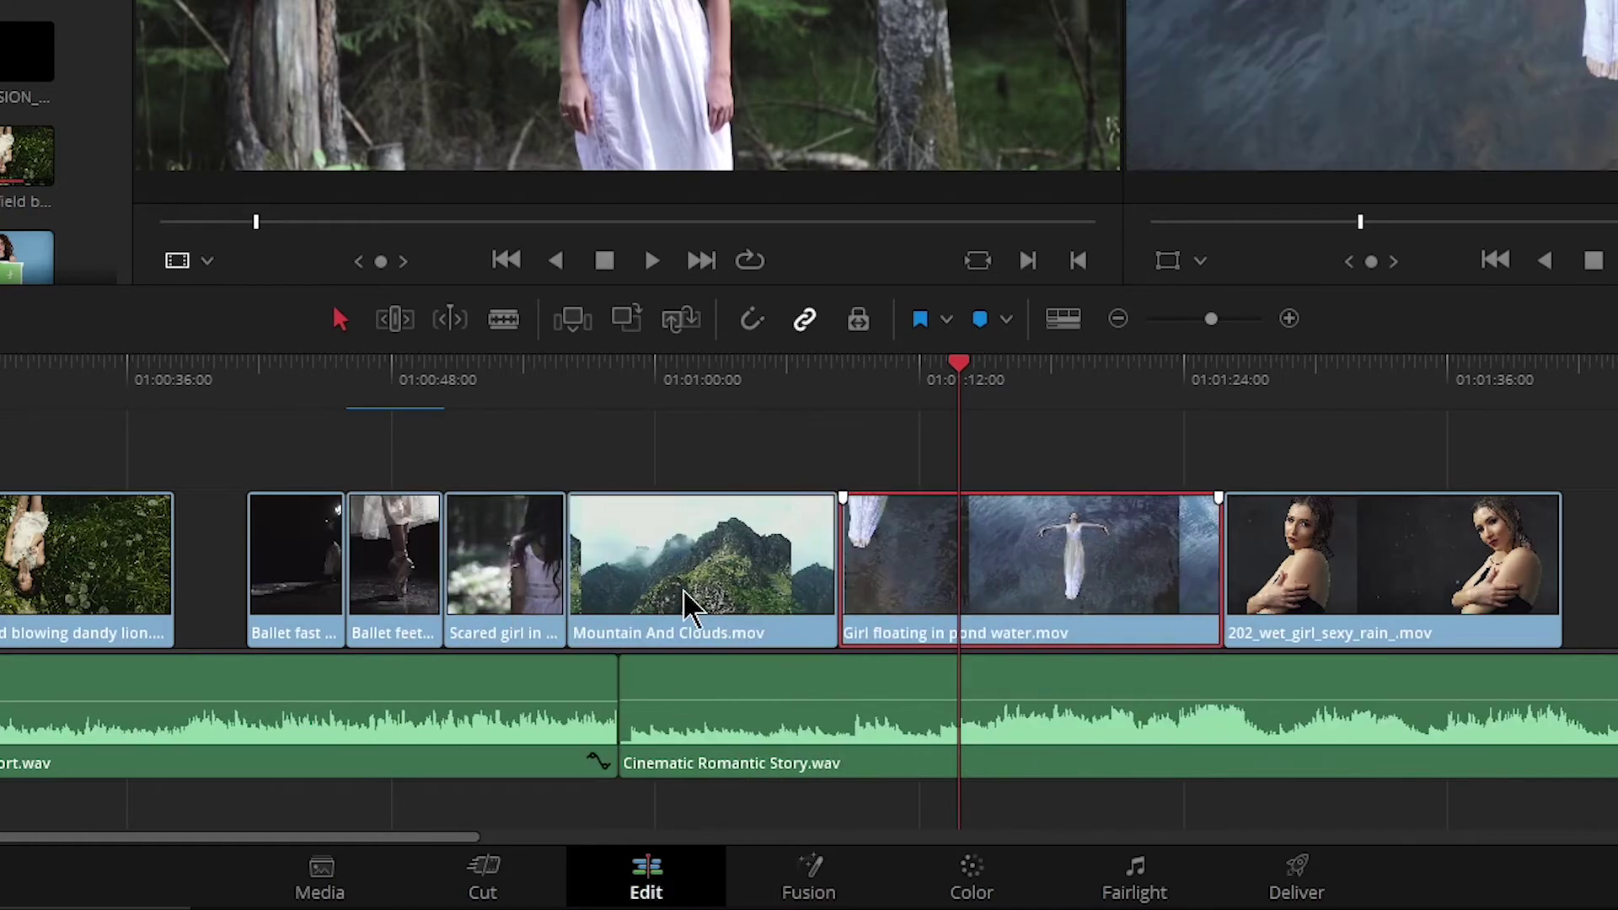
Swap the Girl floating in pond water clip three positions earlier and back, and repeat the swap with two positions
key(ctrl+shift+comma)
key(ctrl+shift+comma)
key(ctrl+shift+comma)
key(ctrl+shift+period)
key(ctrl+shift+period)
key(ctrl+shift+period)
key(ctrl+shift+comma)
key(ctrl+shift+comma)
key(ctrl+shift+period)
key(ctrl+shift+period)
Swap Girl floating in pond water two positions earlier, before Scared girl in woods, and three positions later past the 202_wet_girl clip; clear the selection
key(ctrl+shift+comma)
key(ctrl+shift+comma)
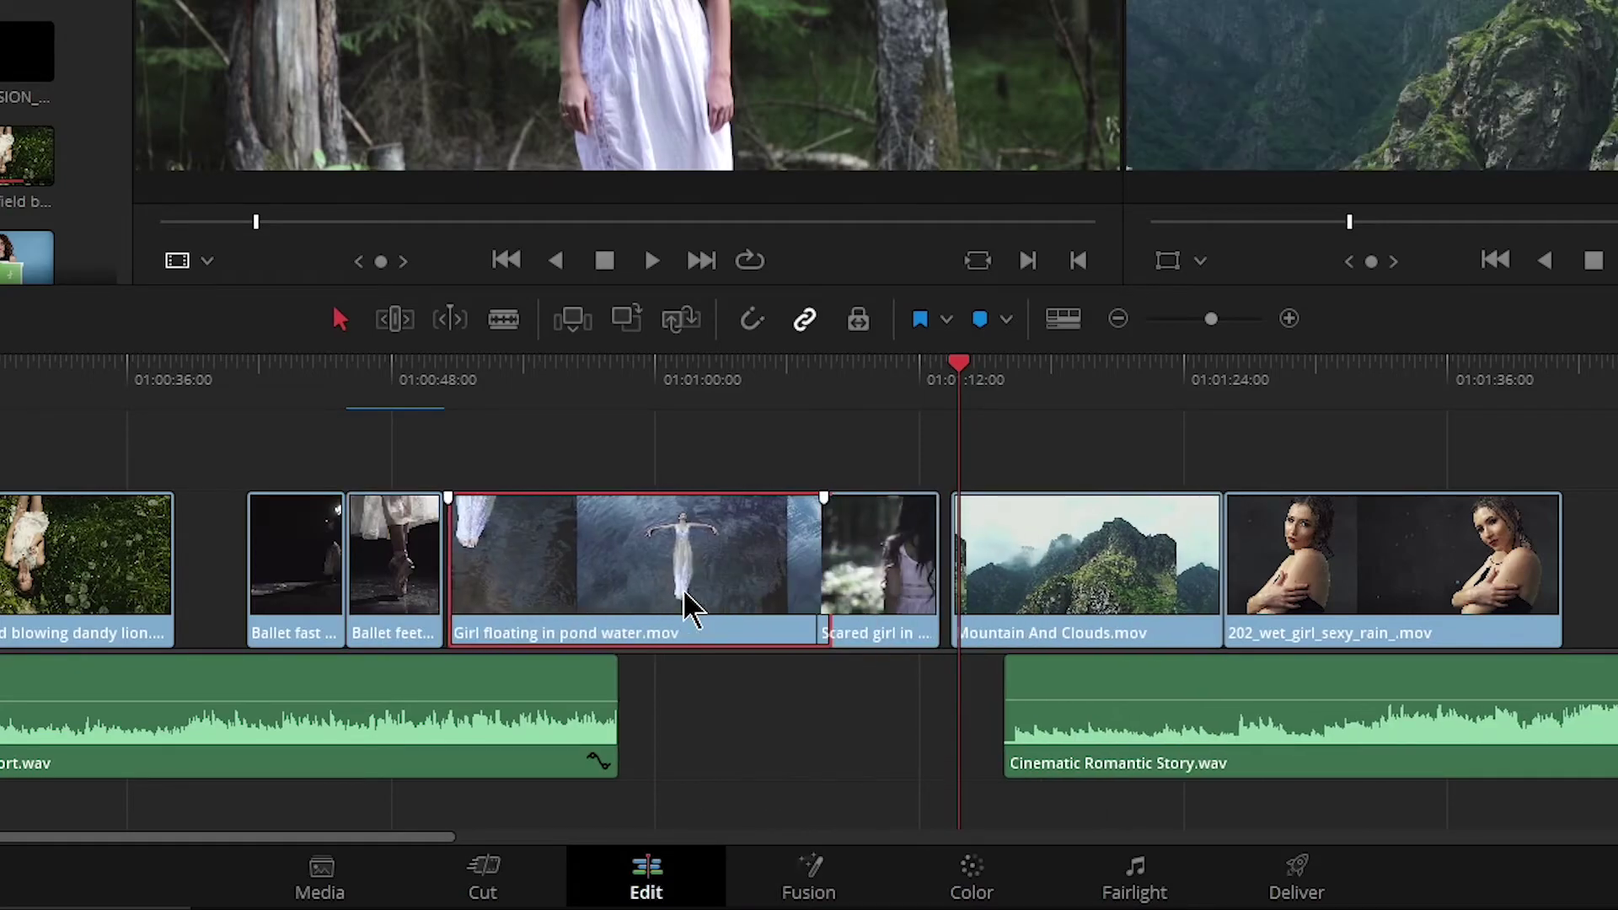
key(ctrl+shift+period)
key(ctrl+shift+period)
key(ctrl+shift+period)
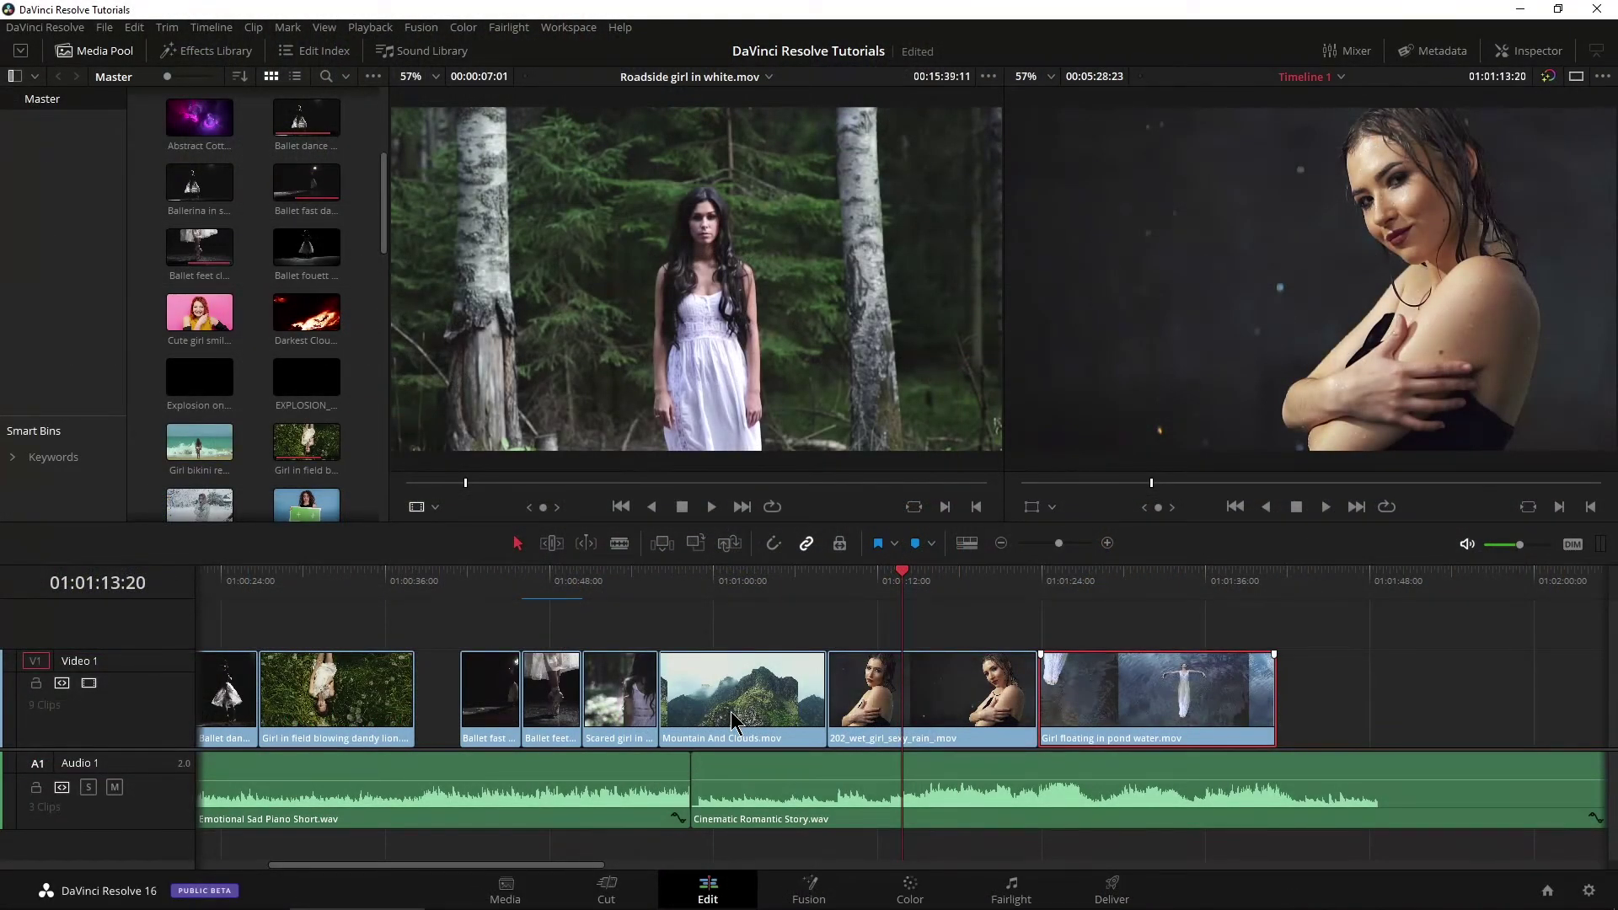
click(817, 634)
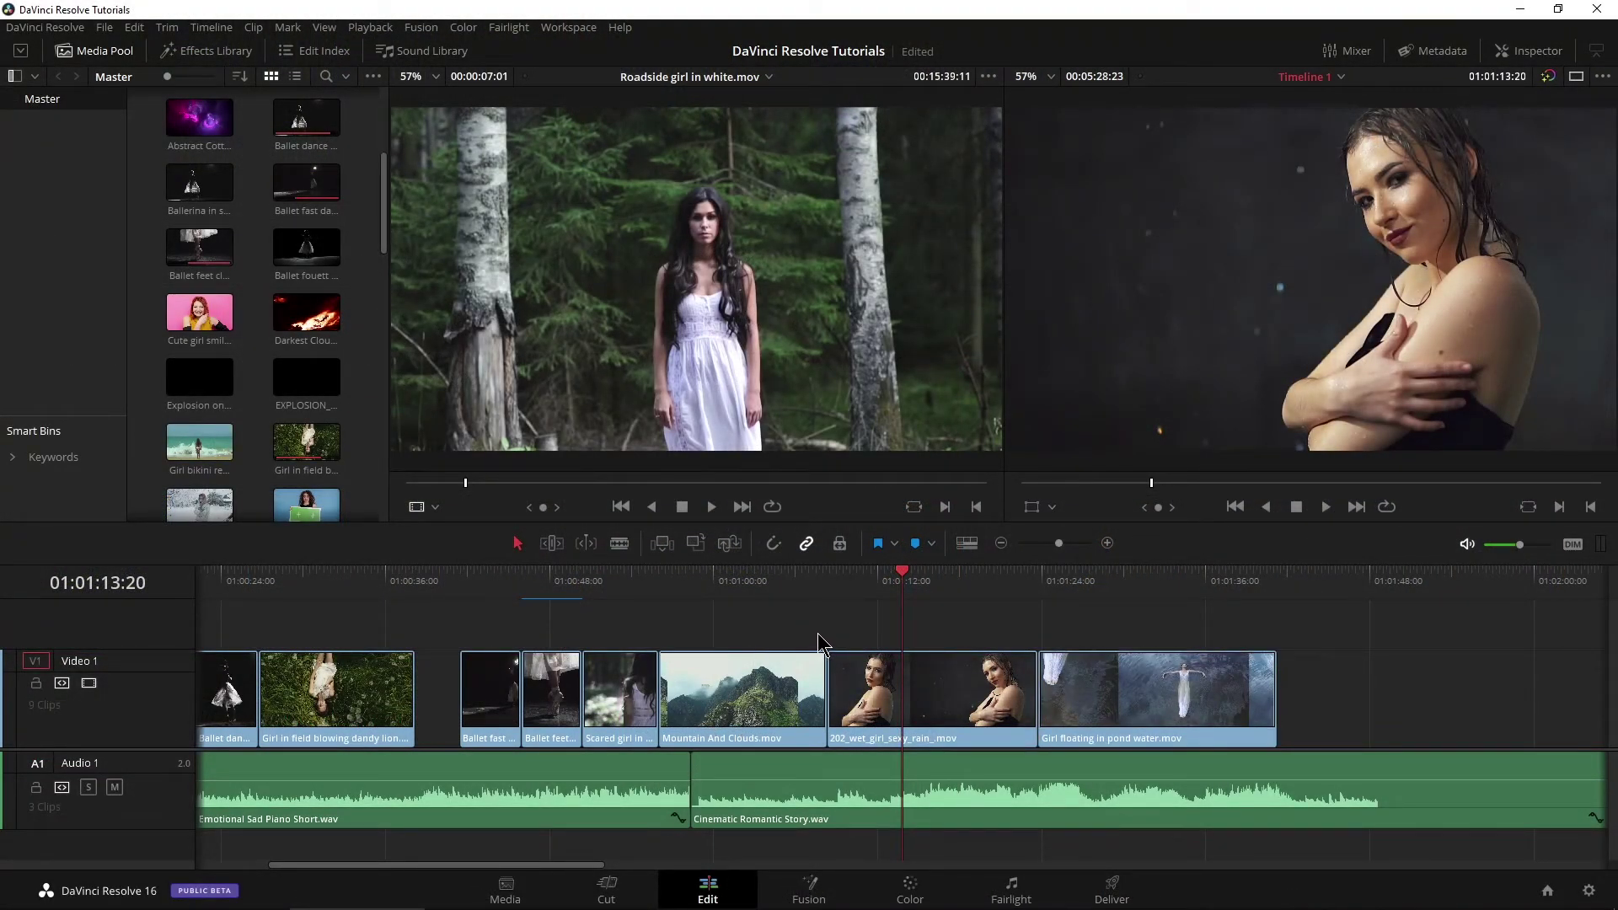
Nudge the 202_wet_girl clip four frames earlier and two frames back later
click(865, 673)
key(comma)
key(comma)
key(comma)
key(comma)
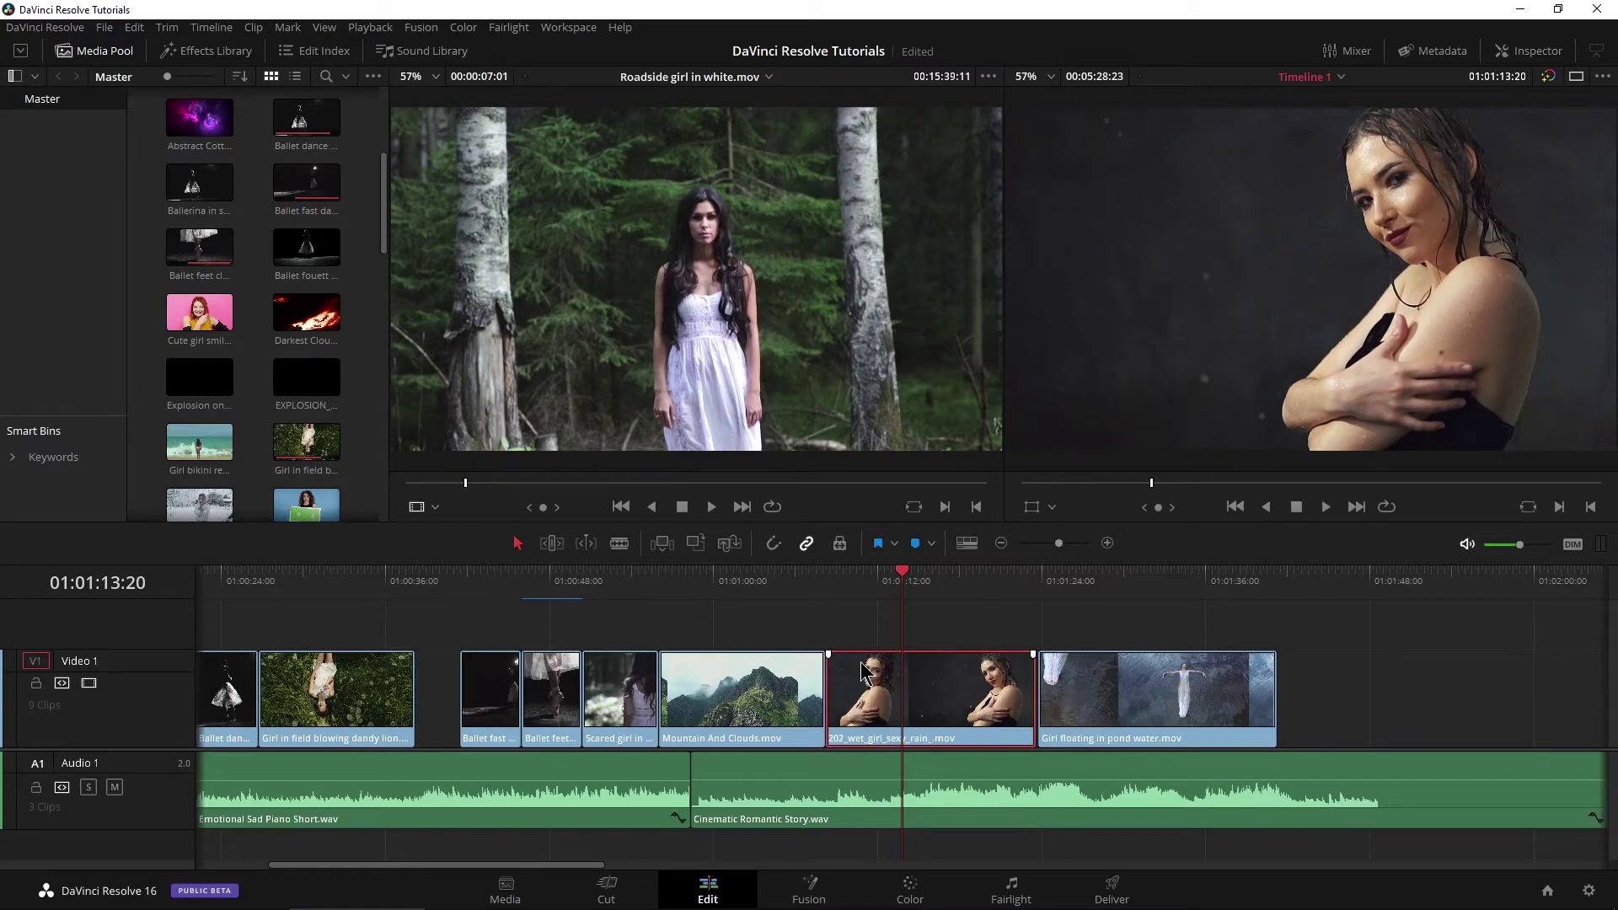
key(period)
key(period)
Nudge the 202_wet_girl clip repeatedly earlier over the end of Mountain And Clouds, leaving a gap before Girl floating in pond water
key(comma)
key(comma)
key(comma)
key(comma)
key(comma)
key(comma)
key(comma)
key(comma)
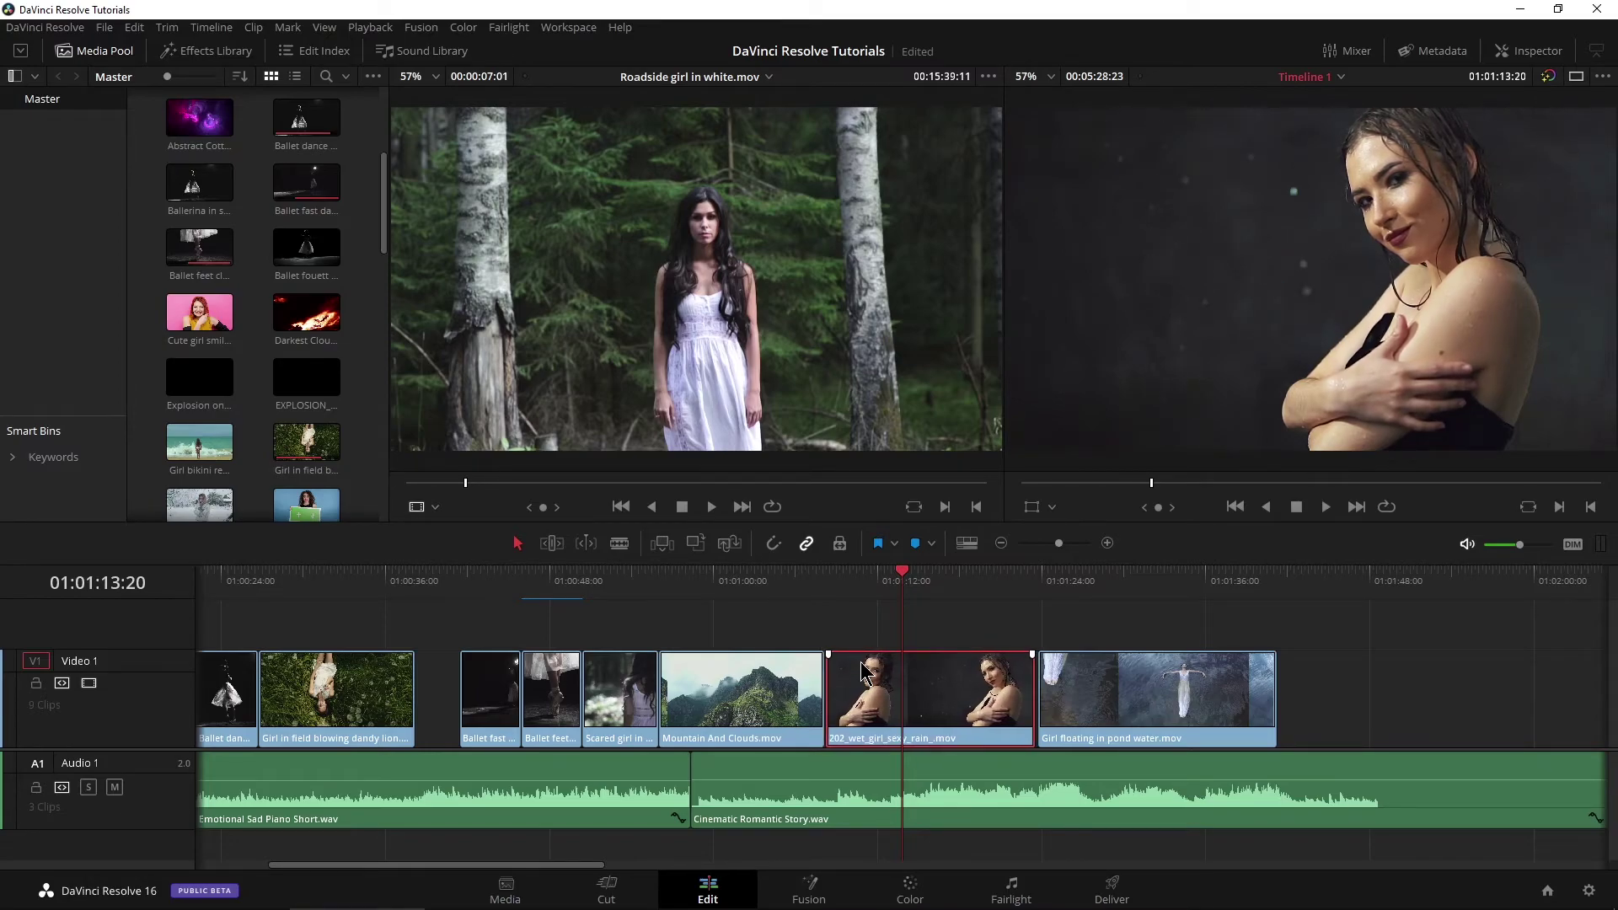
key(comma)
key(comma)
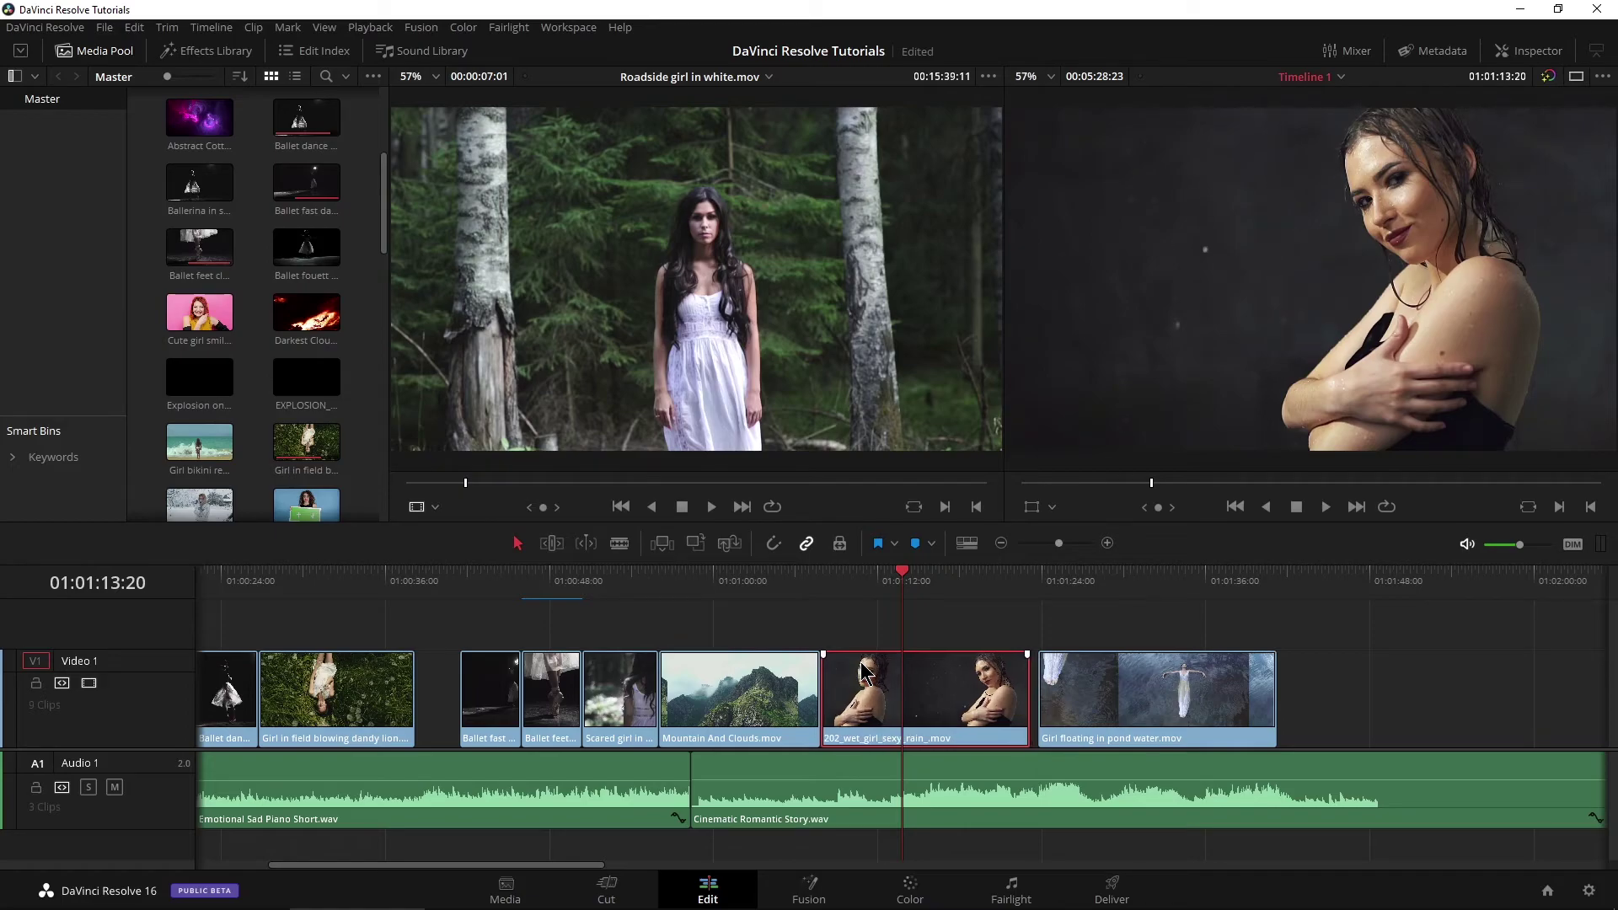
key(comma)
key(comma)
key(comma)
key(comma)
key(comma)
key(comma)
key(comma)
key(comma)
key(comma)
key(comma)
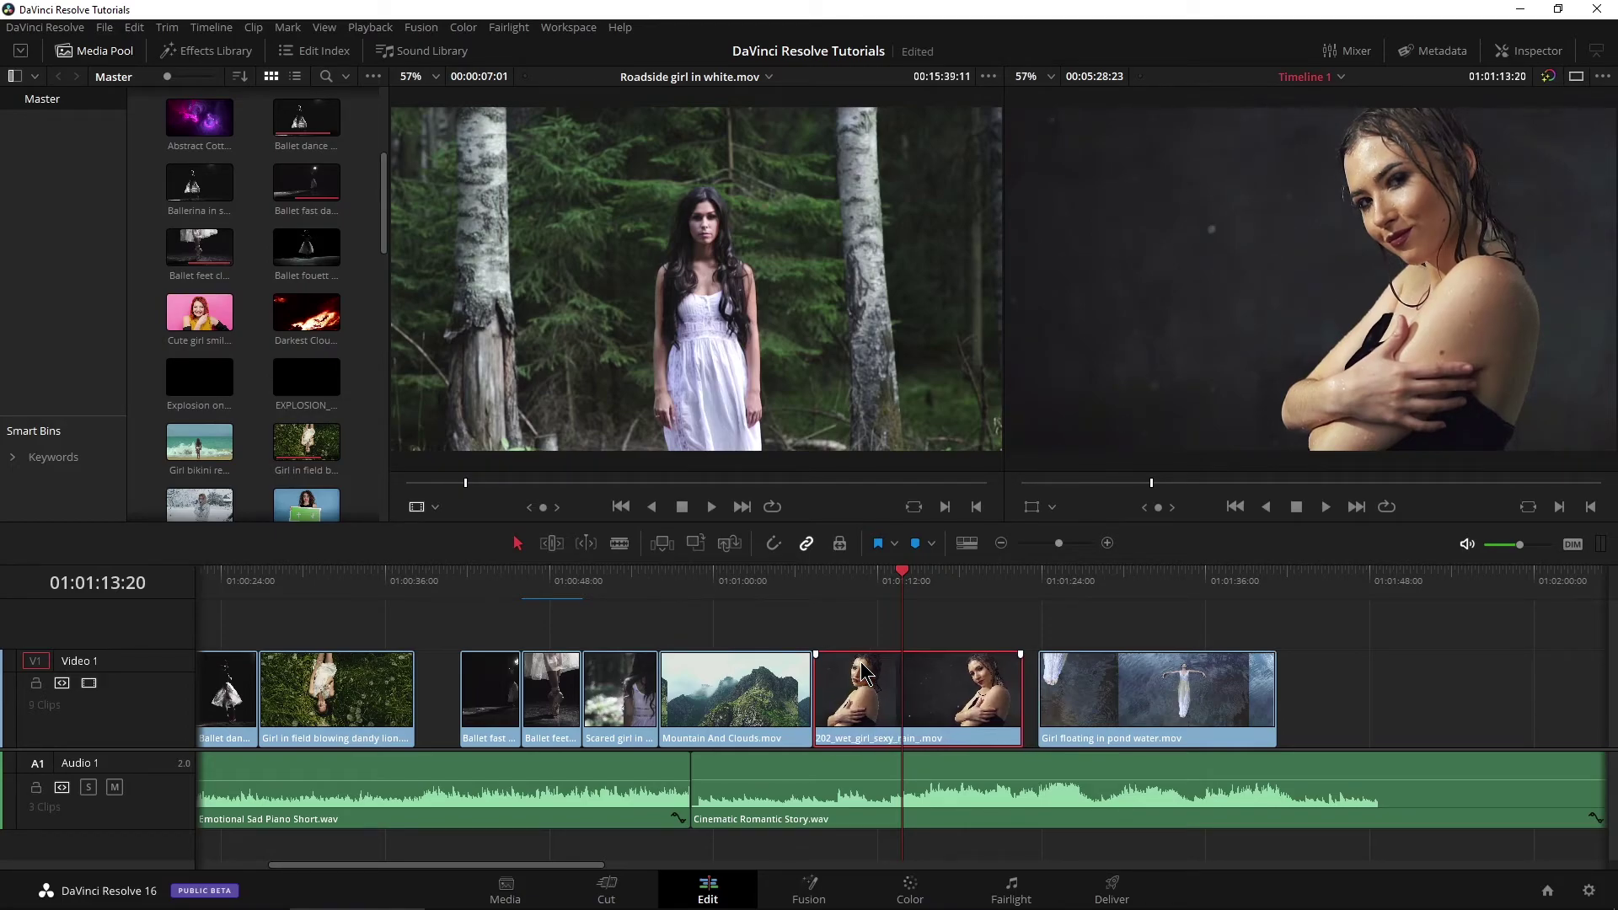
key(comma)
key(comma)
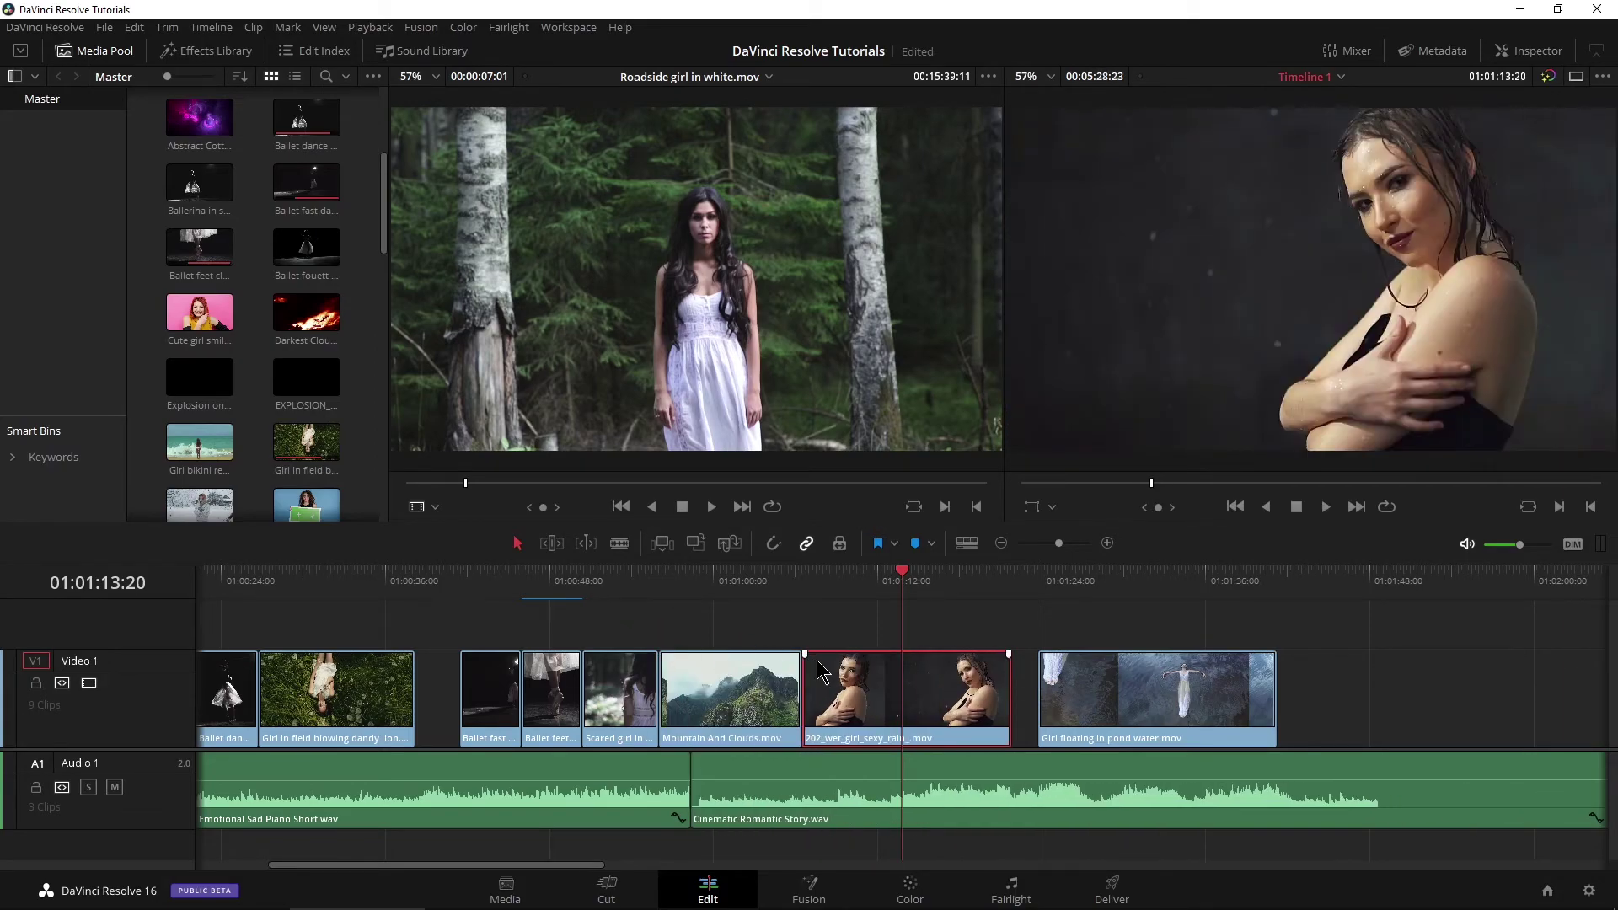
Select only the 202_wet_girl clip's start edge and nudge it later, opening a small gap after Mountain And Clouds
click(820, 619)
click(805, 687)
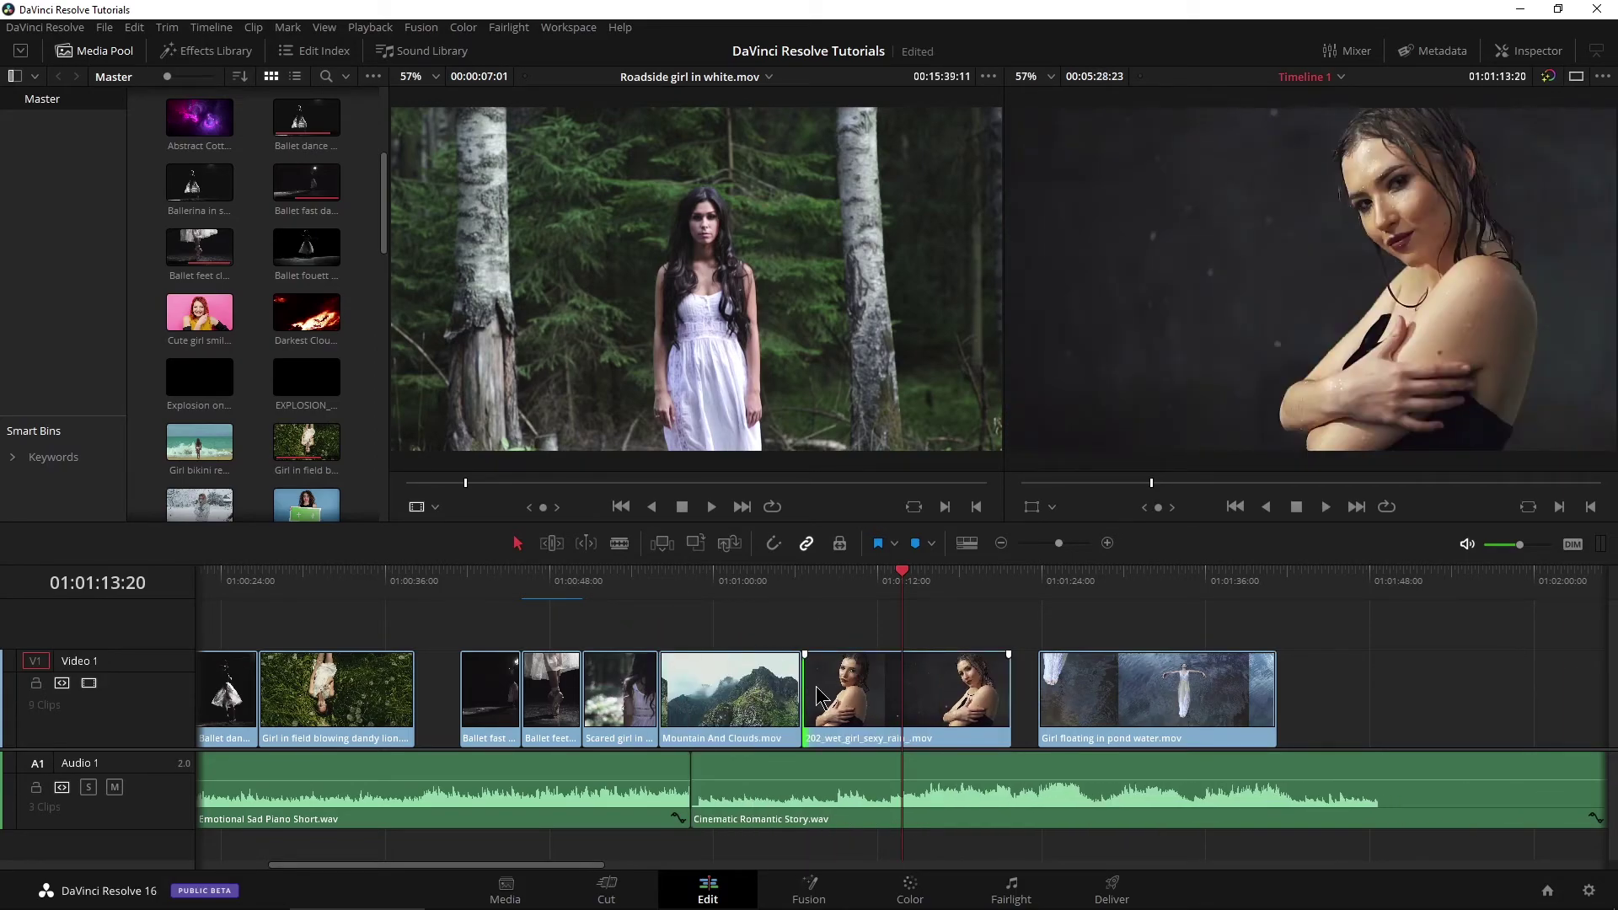
key(period)
key(period)
key(period)
key(period)
key(period)
key(period)
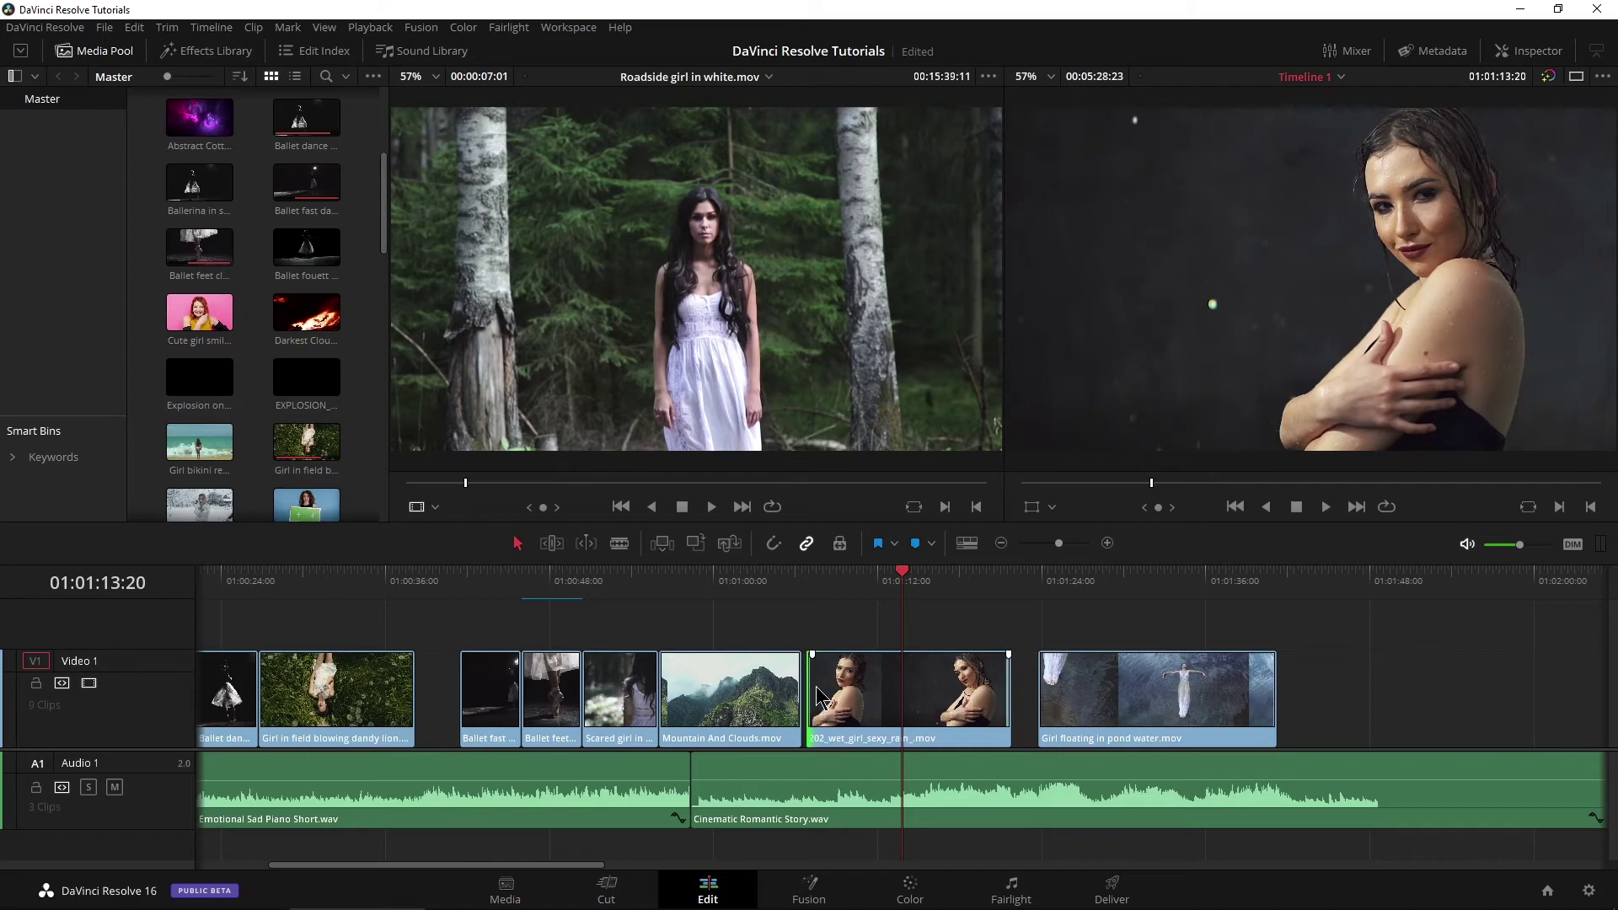
Nudge the 202_wet_girl clip's start edge earlier again, almost up to the end of Mountain And Clouds
key(comma)
key(comma)
key(comma)
key(comma)
key(comma)
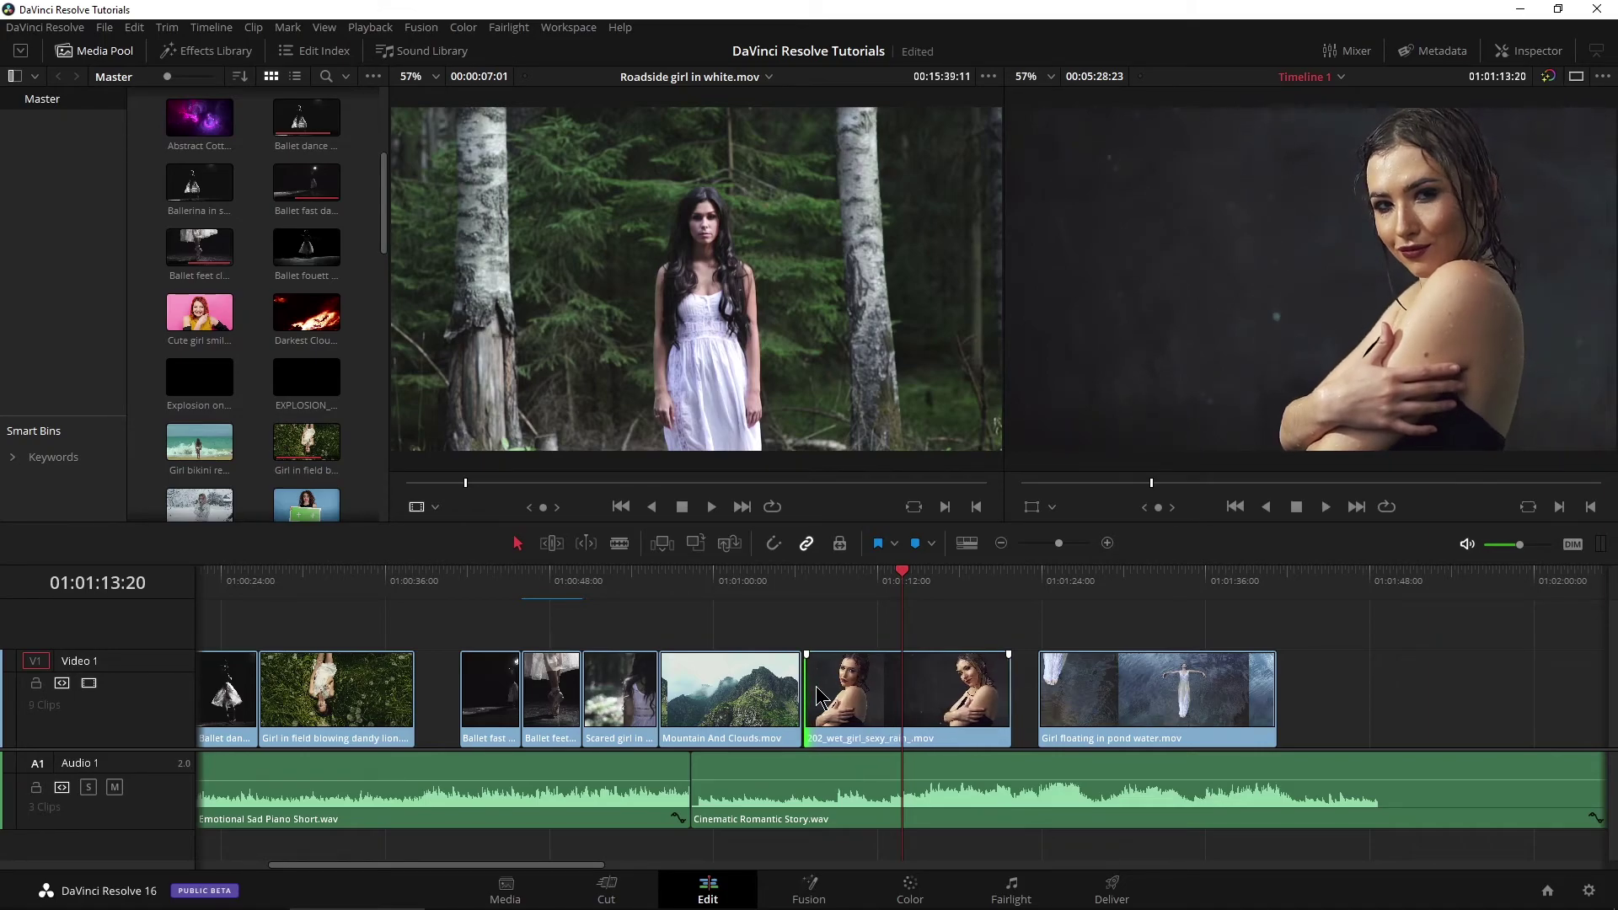
Using Trim Edit mode, select the edit point between Scared girl in woods and Mountain And Clouds, and start timeline playback
click(552, 543)
click(745, 704)
drag(744, 704, 678, 735)
click(662, 707)
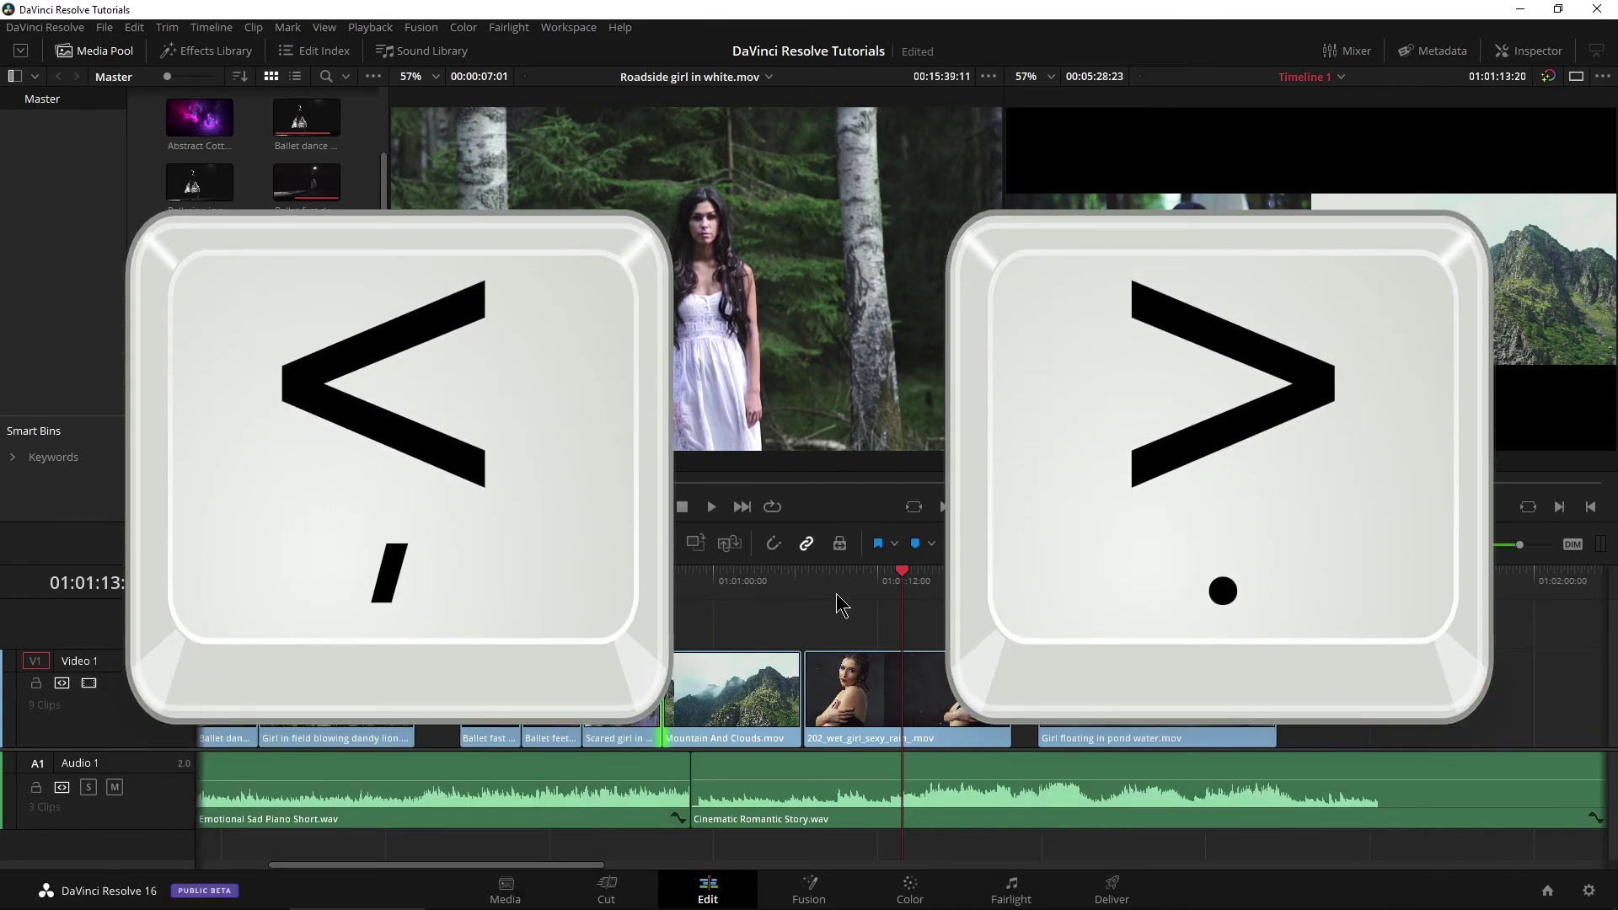
key(space)
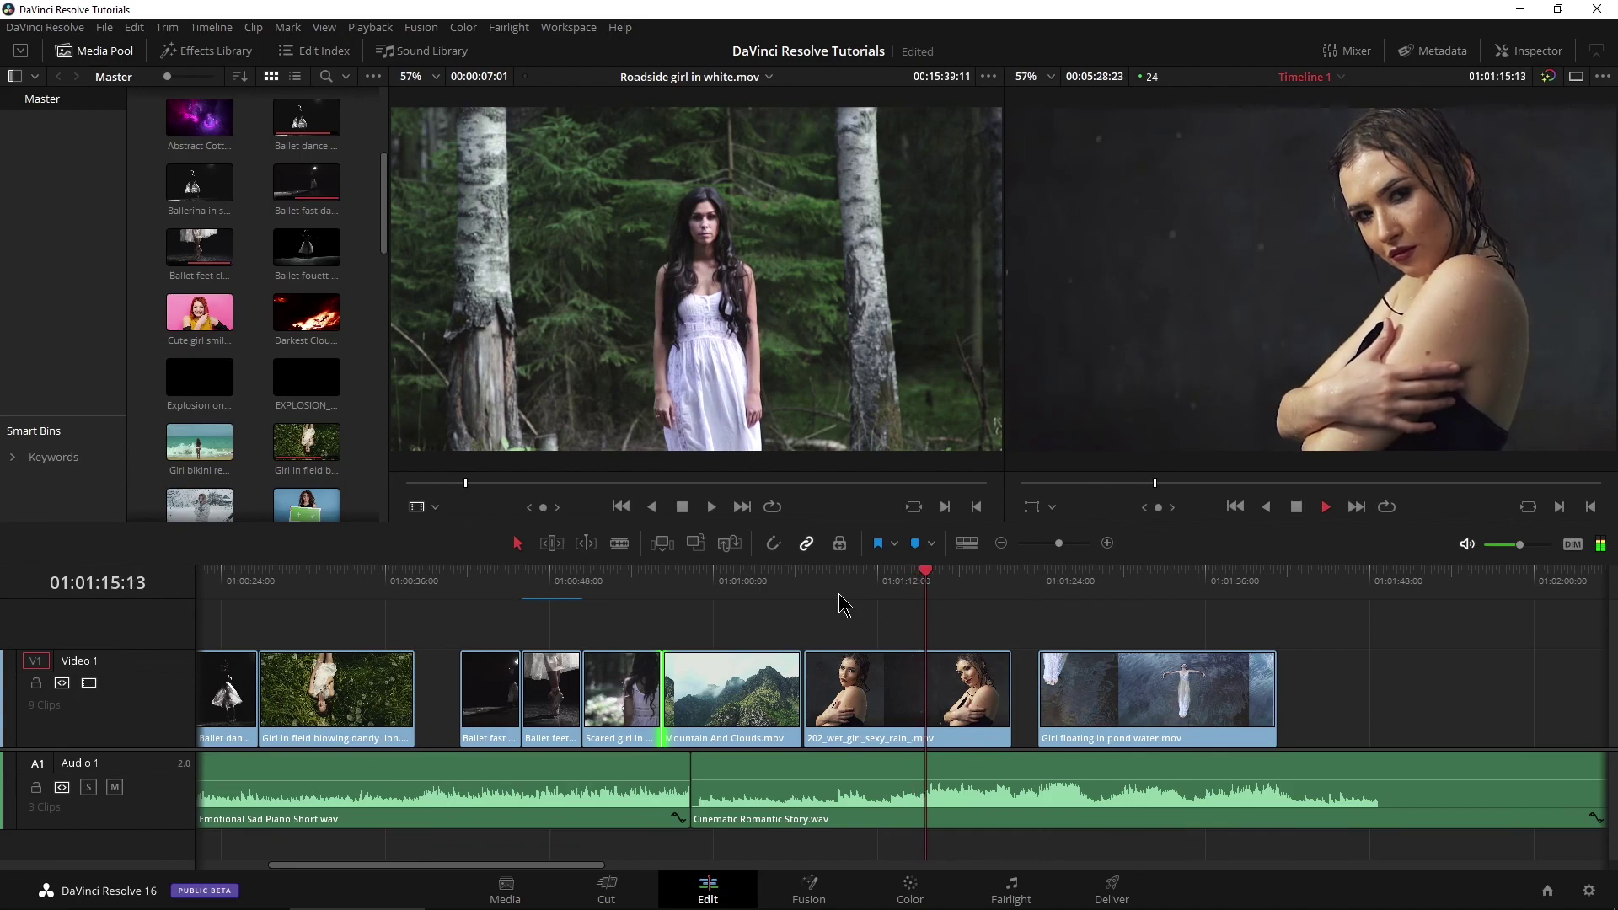